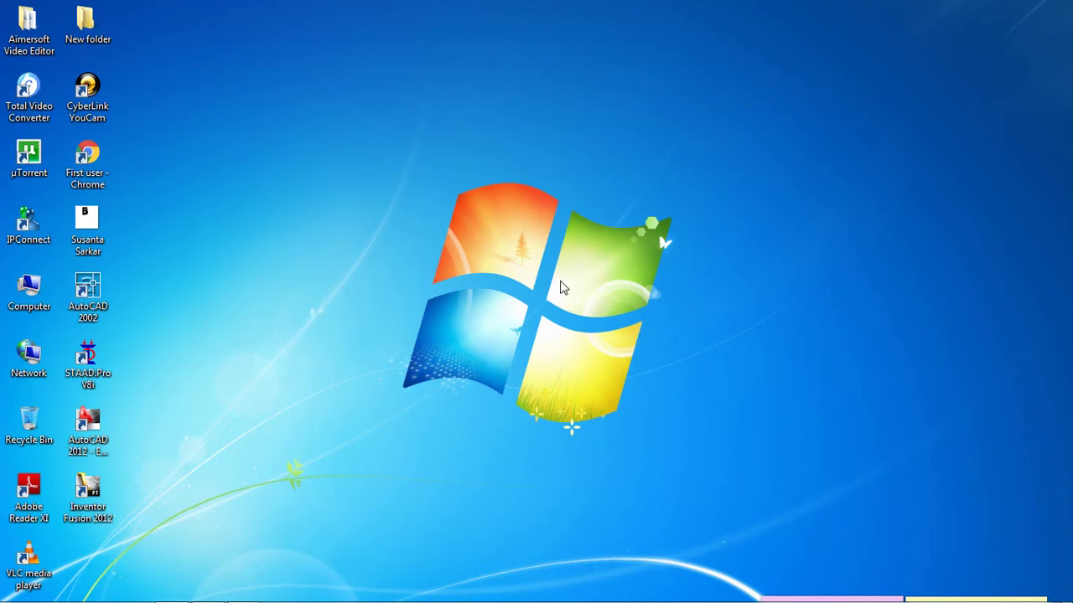
# Switch to AutoCAD and examine the dimensioned T-beam cross-section in demo.dwg, then minimize the drawing window
pyautogui.moveTo(236, 600)
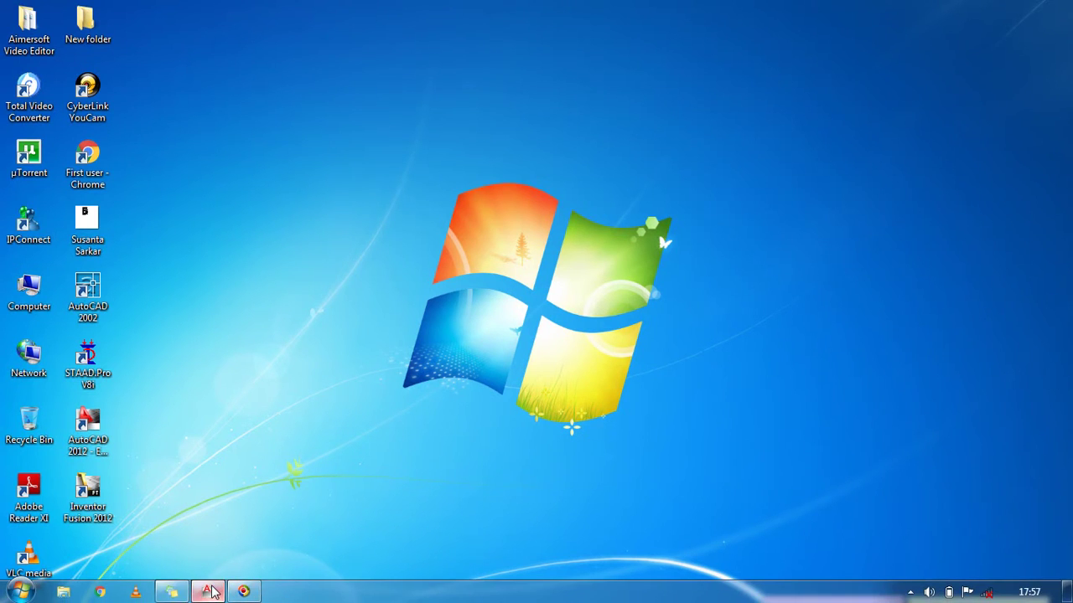
pyautogui.click(207, 592)
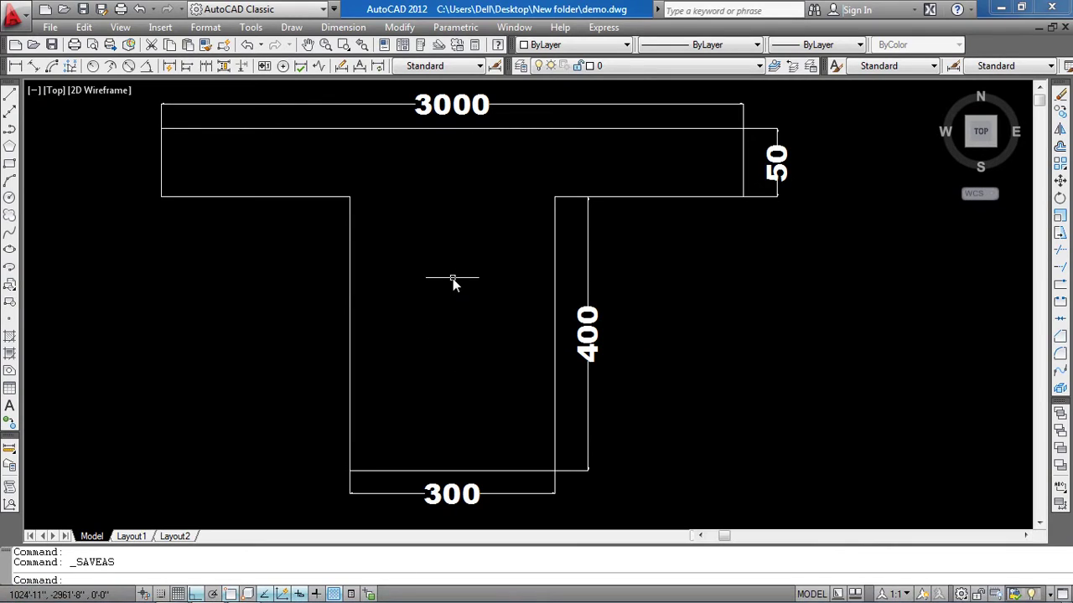
pyautogui.moveTo(453, 276); pyautogui.dragTo(458, 293, button='middle')
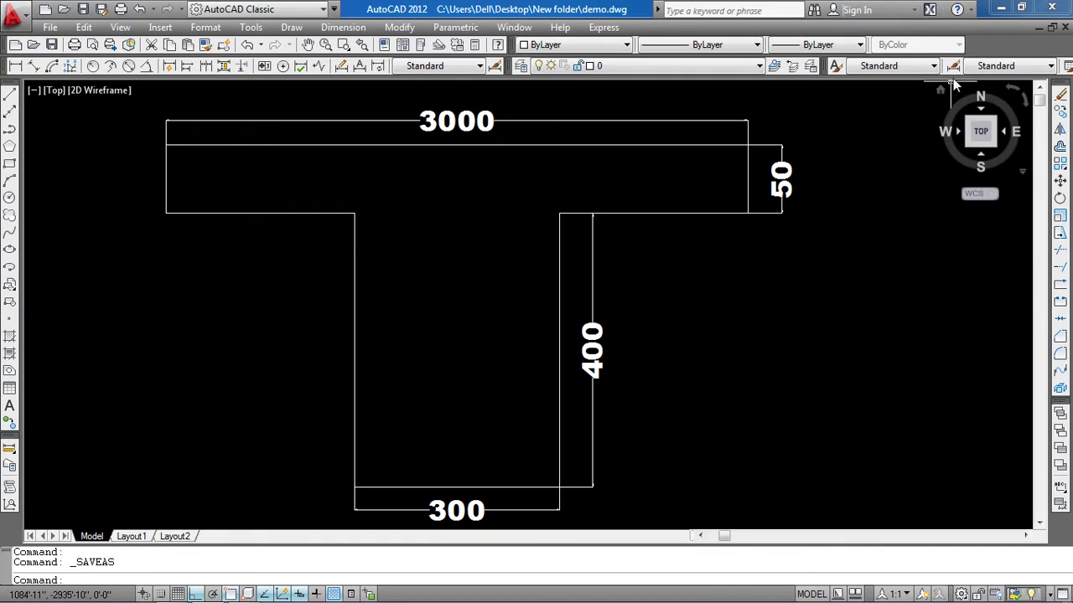
pyautogui.click(1001, 9)
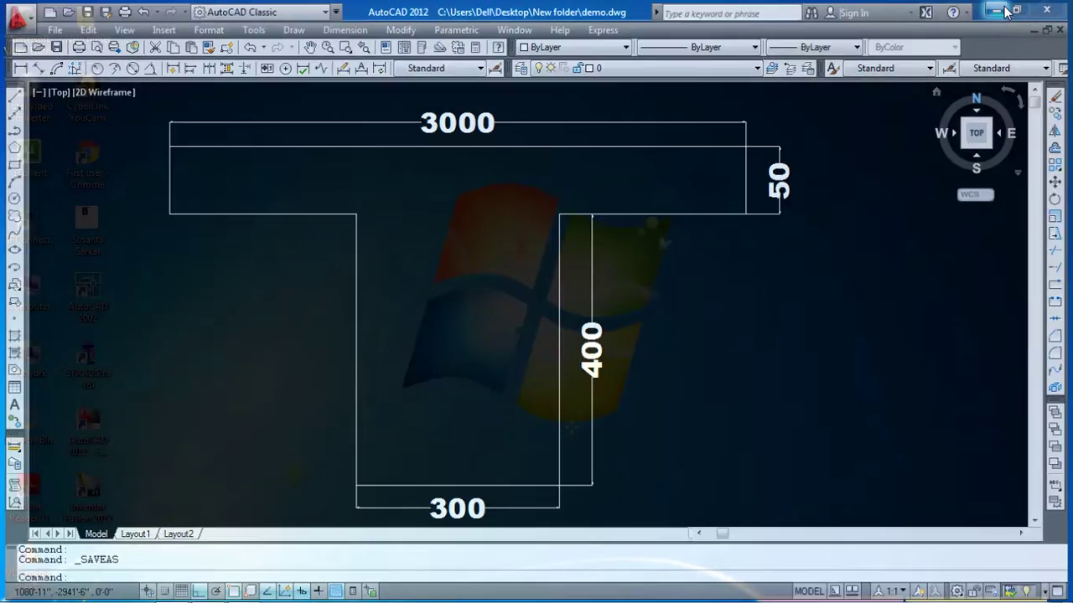
# Launch STAAD.Pro and create a Space project named "T beam" in meter and kilonewton units, starting with Add Beam
pyautogui.doubleClick(105, 371)
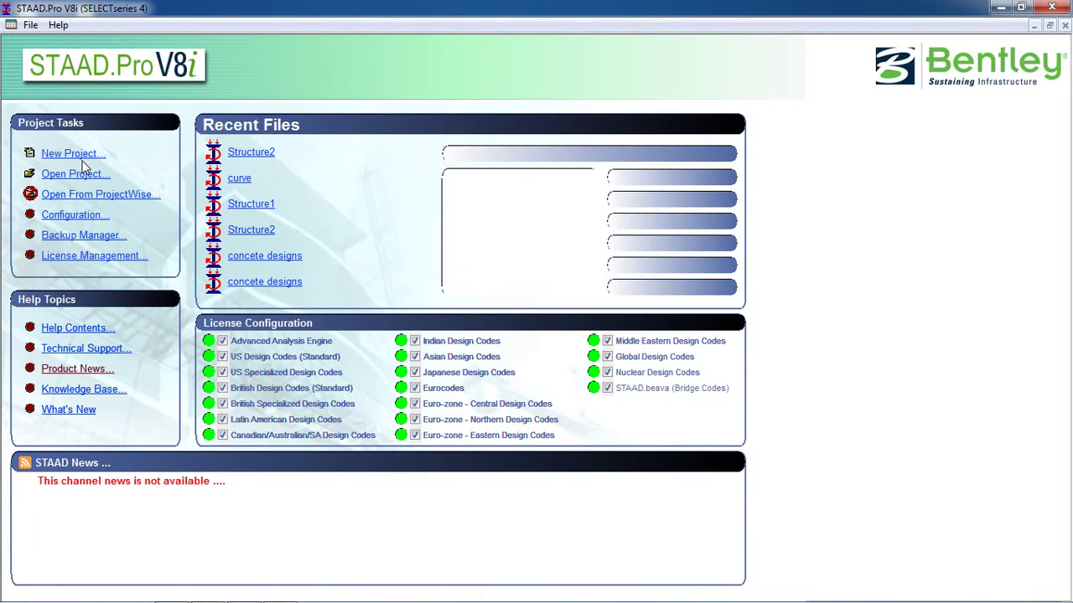
pyautogui.click(74, 154)
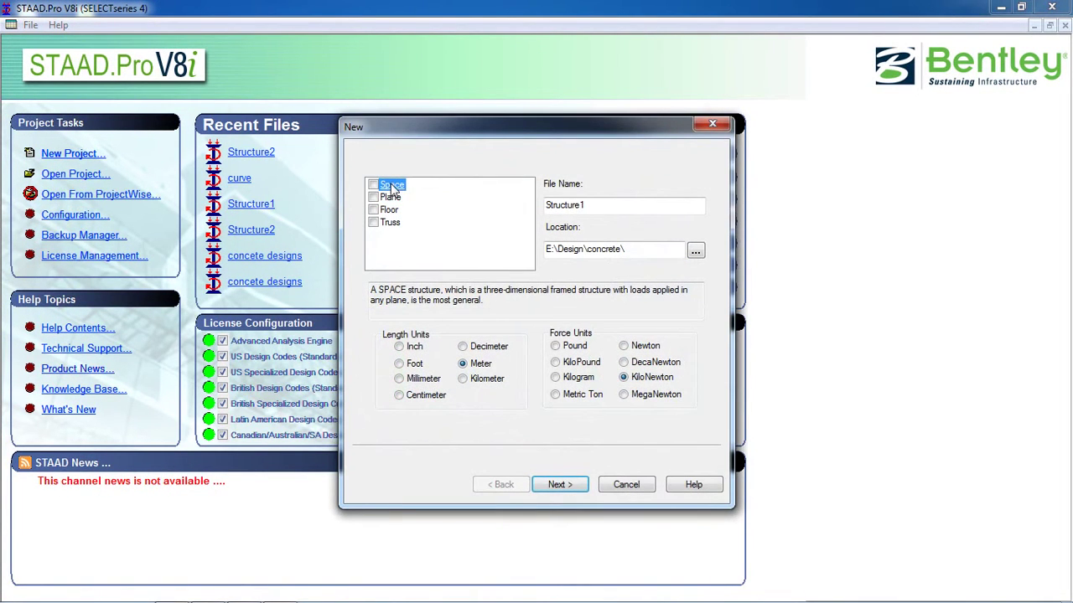
pyautogui.doubleClick(590, 209)
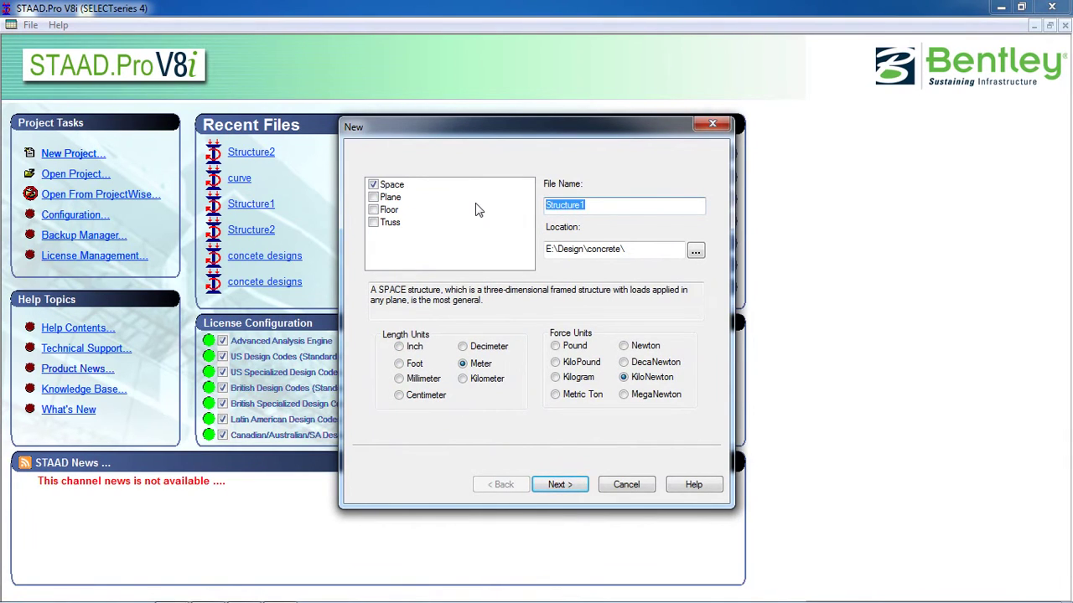
pyautogui.write('T beam')
pyautogui.click(560, 484)
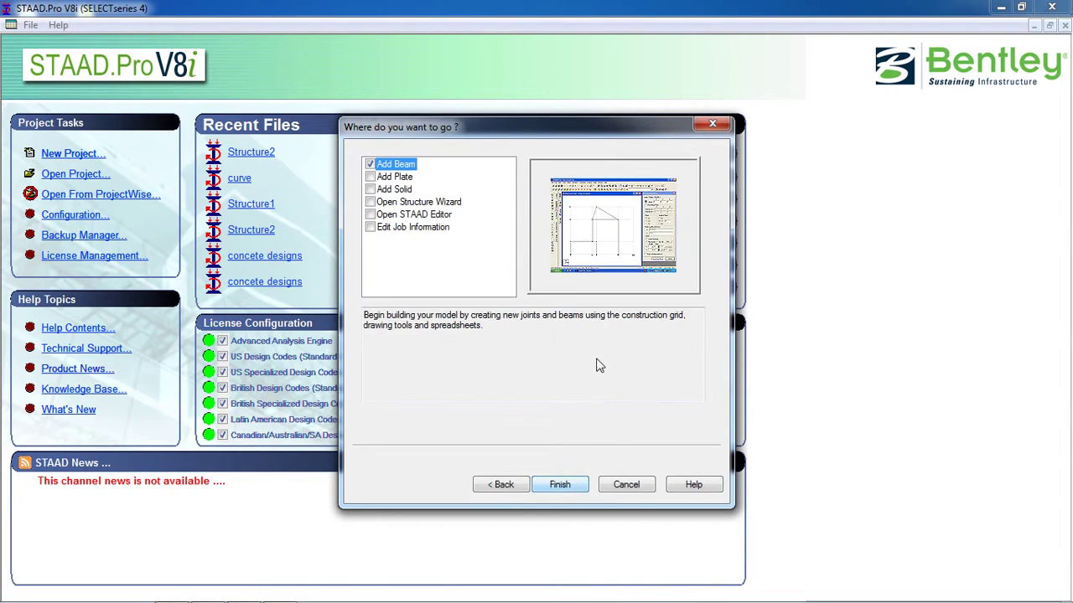
pyautogui.click(570, 485)
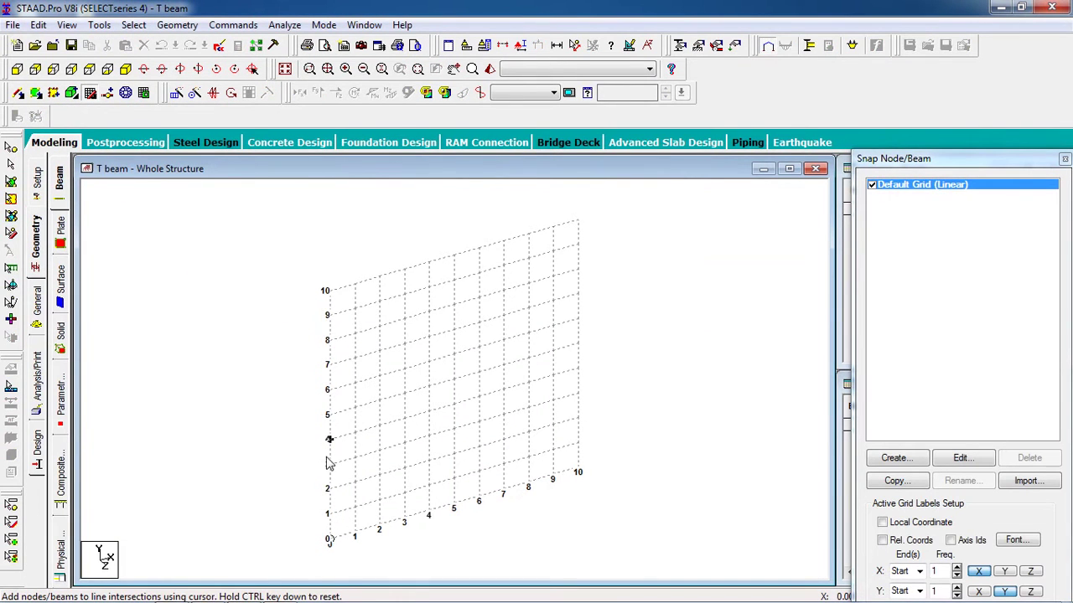
# Place a node at the grid origin (0, 0) and close the snap grid
pyautogui.moveTo(347, 506); pyautogui.dragTo(355, 409, button='middle')
pyautogui.scroll(2, 355, 409)
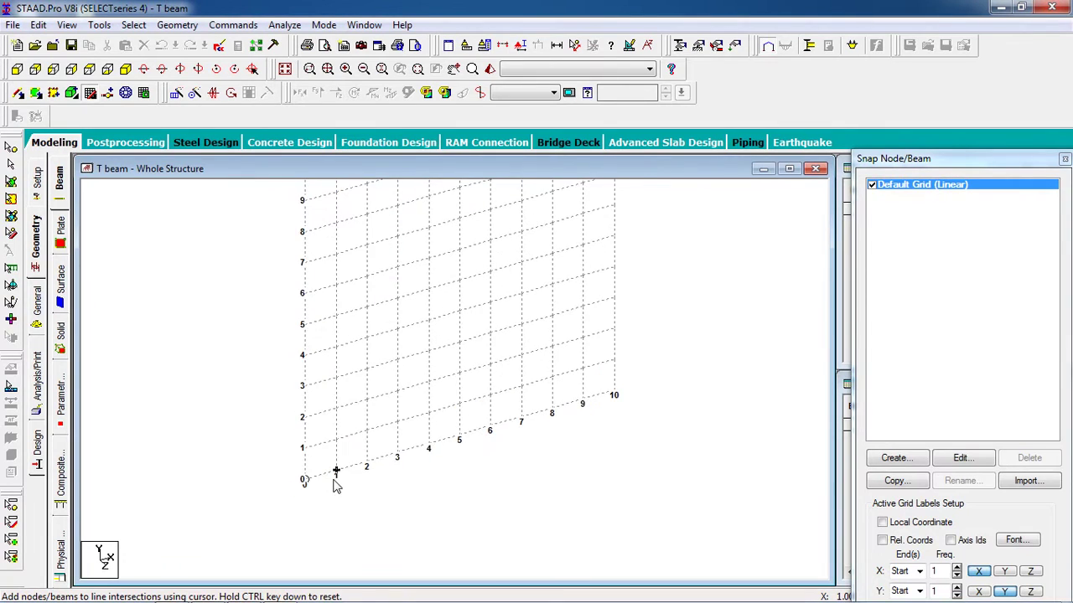
pyautogui.moveTo(335, 486); pyautogui.dragTo(354, 469, button='middle')
pyautogui.click(324, 475)
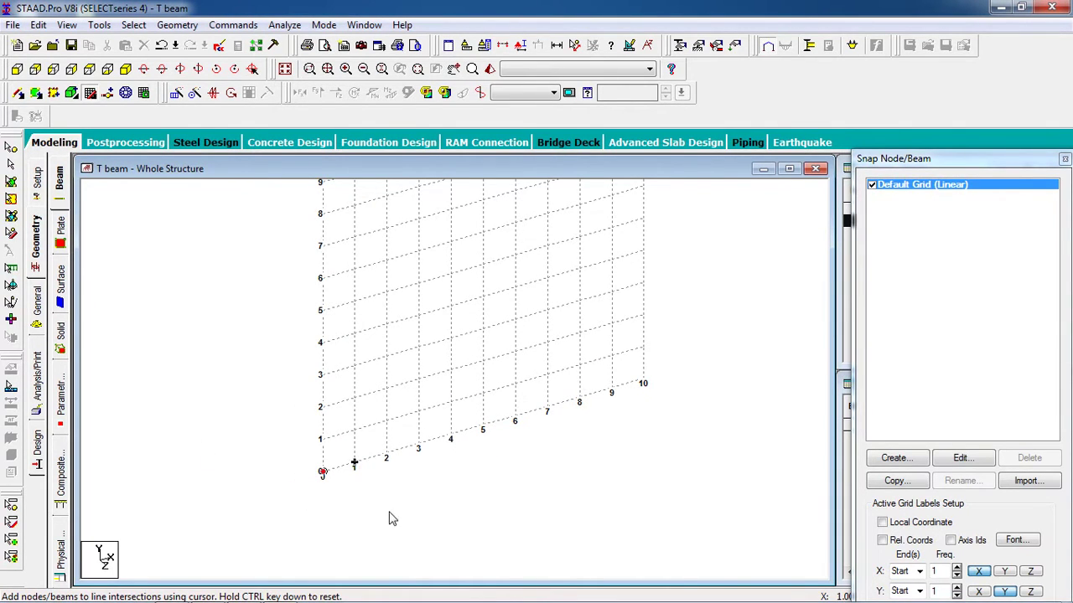
pyautogui.click(90, 94)
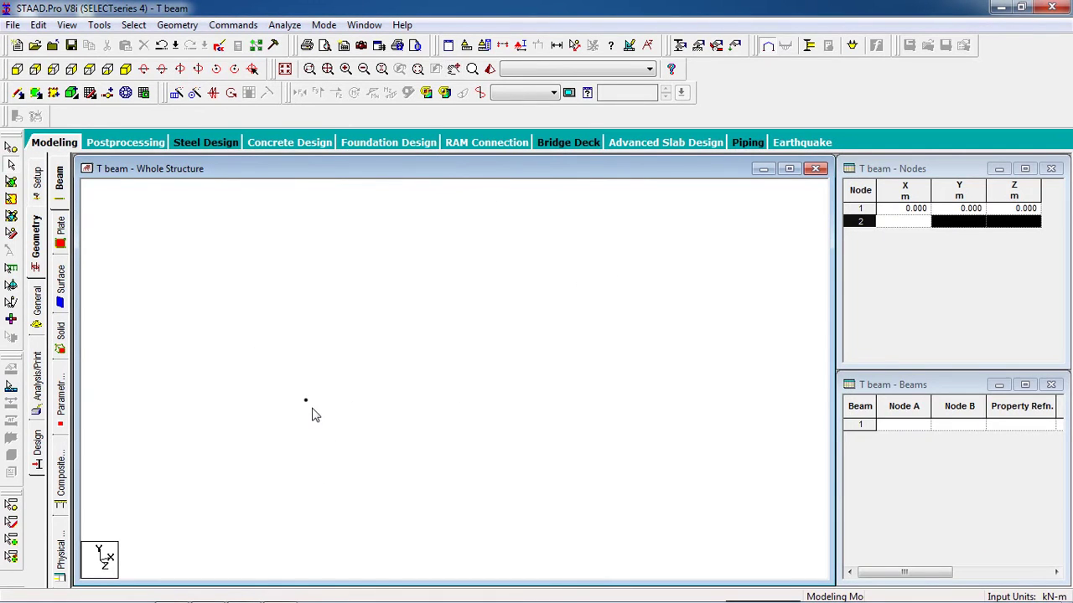
# Switch to AutoCAD to recheck the T-beam cross-section drawing
pyautogui.moveTo(280, 596)
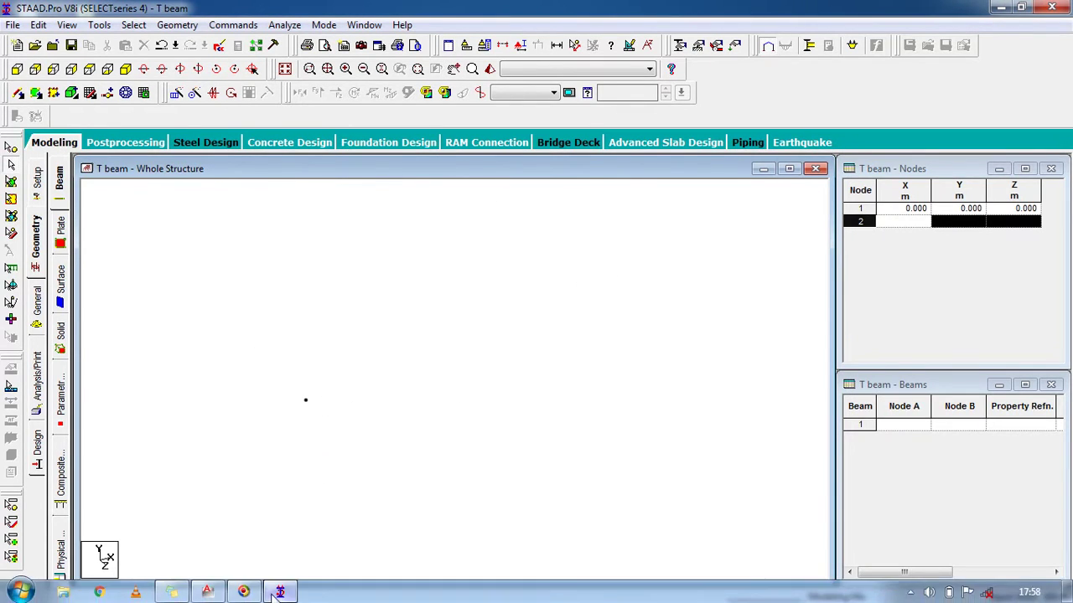
pyautogui.click(208, 593)
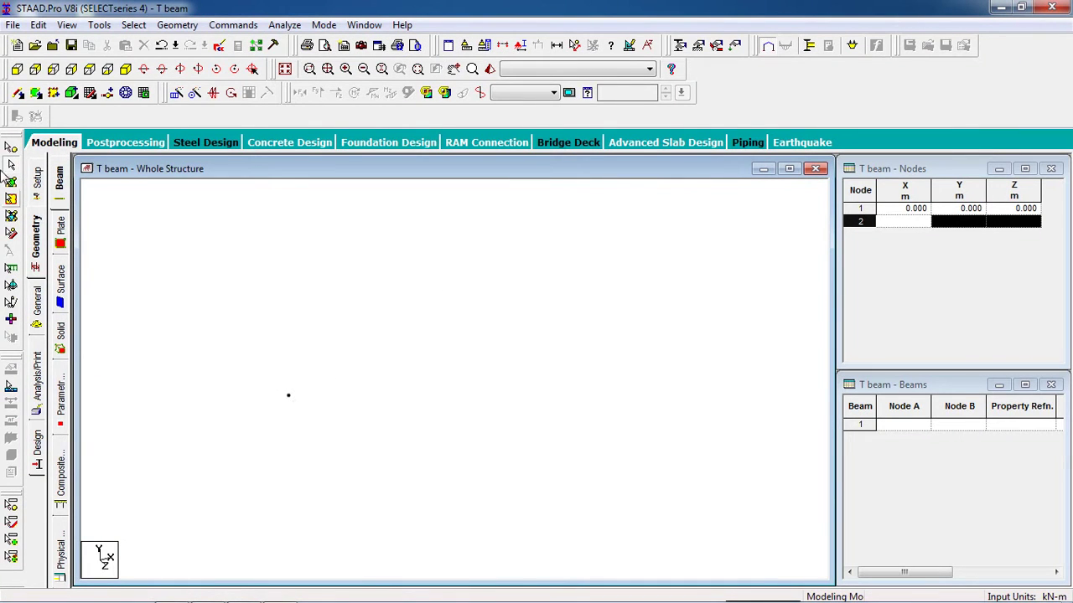
# Copy the origin node and paste it with a move of 3 m in Y
pyautogui.click(11, 148)
pyautogui.click(288, 396)
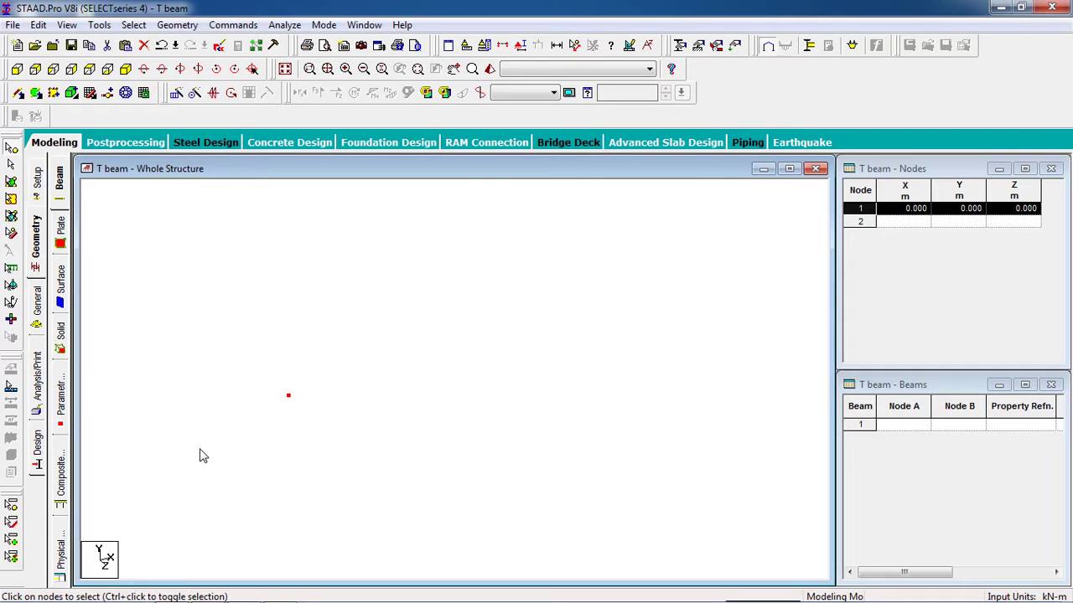
pyautogui.hotkey('ctrl', 'v')
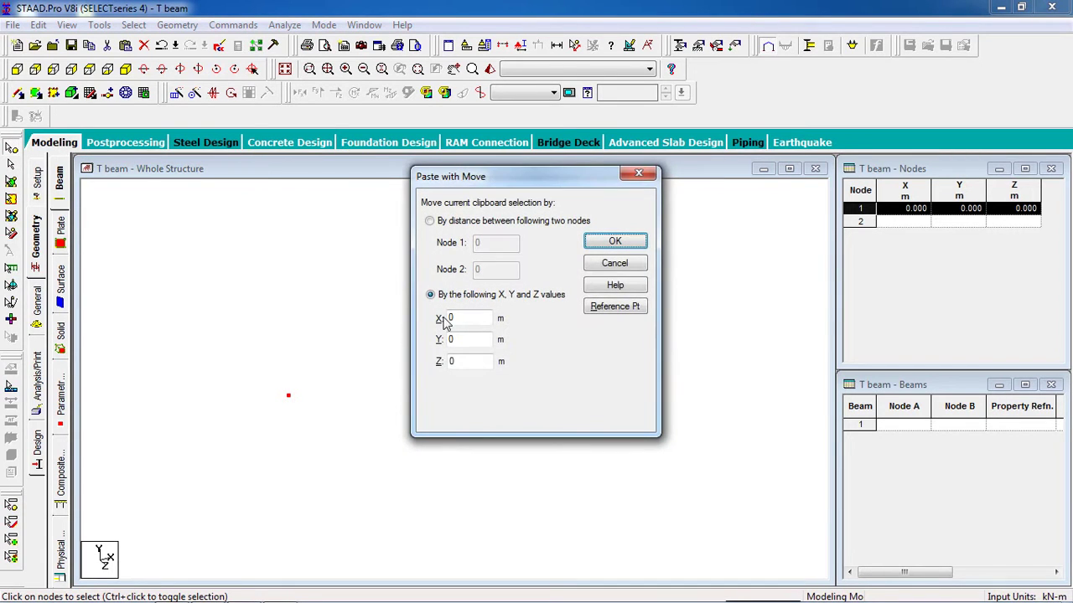
pyautogui.doubleClick(461, 340)
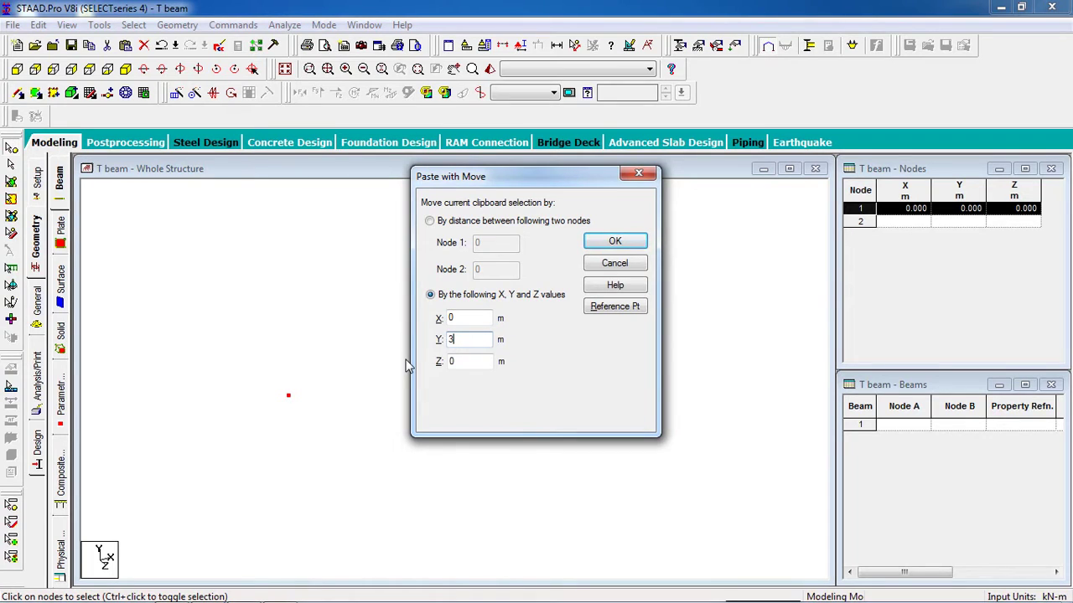
pyautogui.press('Return')
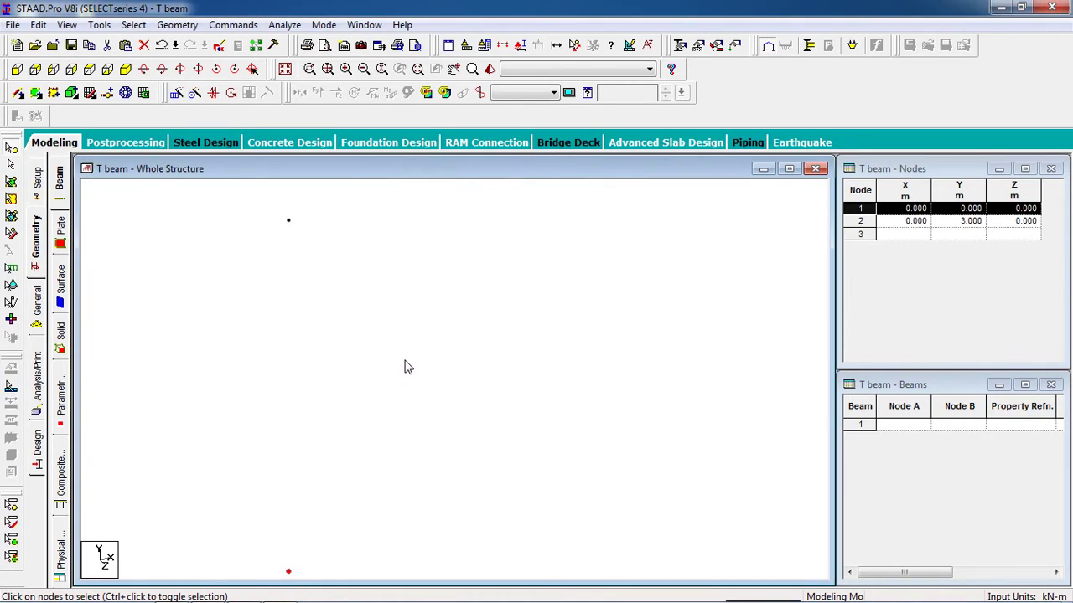
# Copy the upper node and paste it with a move of 4 m in X
pyautogui.scroll(-2, 360, 381)
pyautogui.scroll(-1, 356, 403)
pyautogui.click(322, 305)
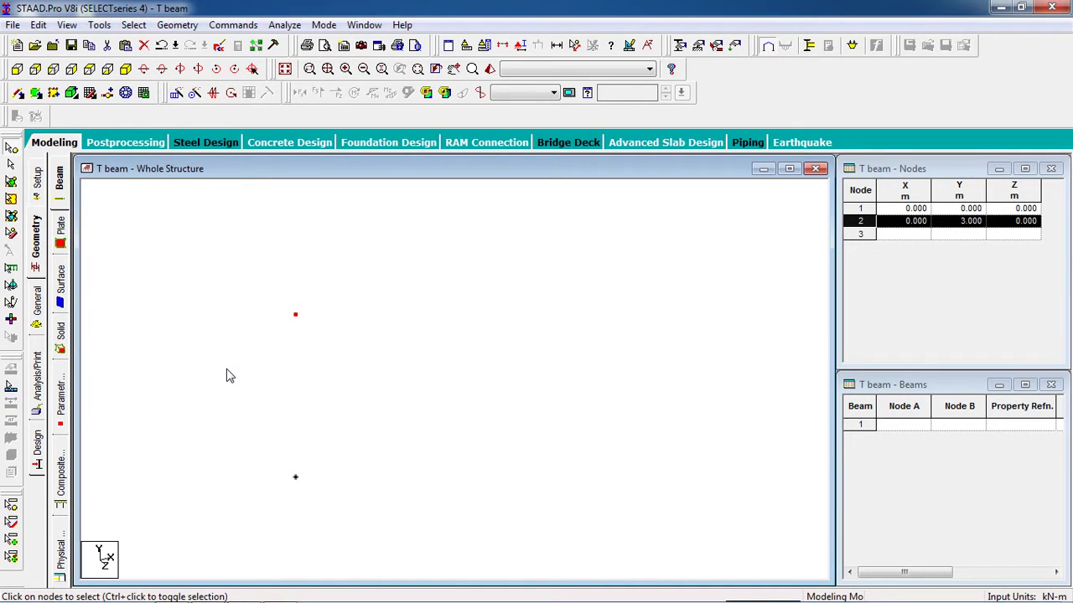
pyautogui.hotkey('ctrl', 'v')
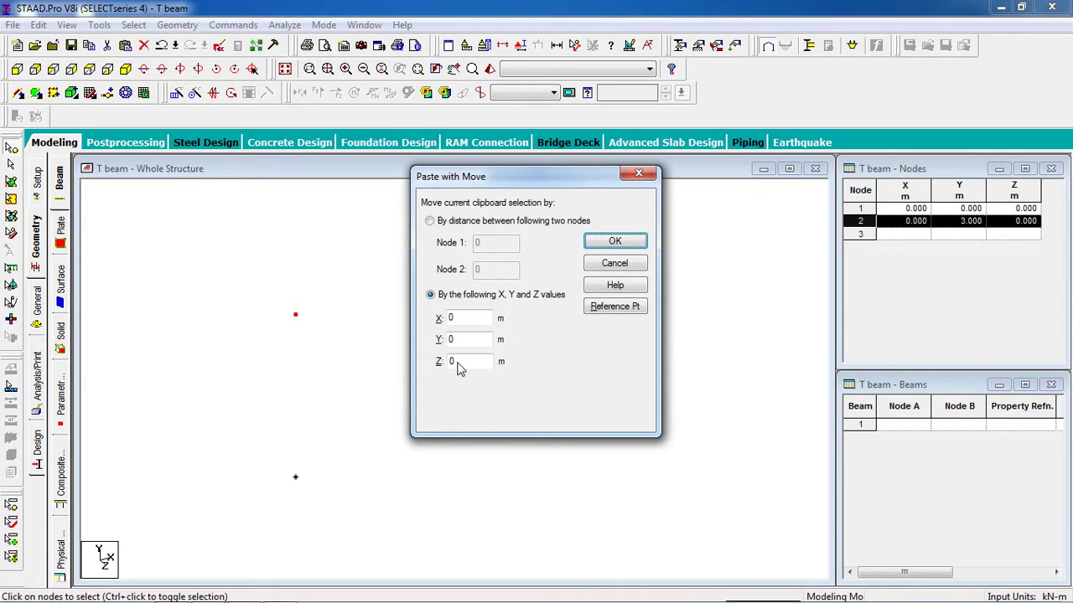
pyautogui.doubleClick(459, 318)
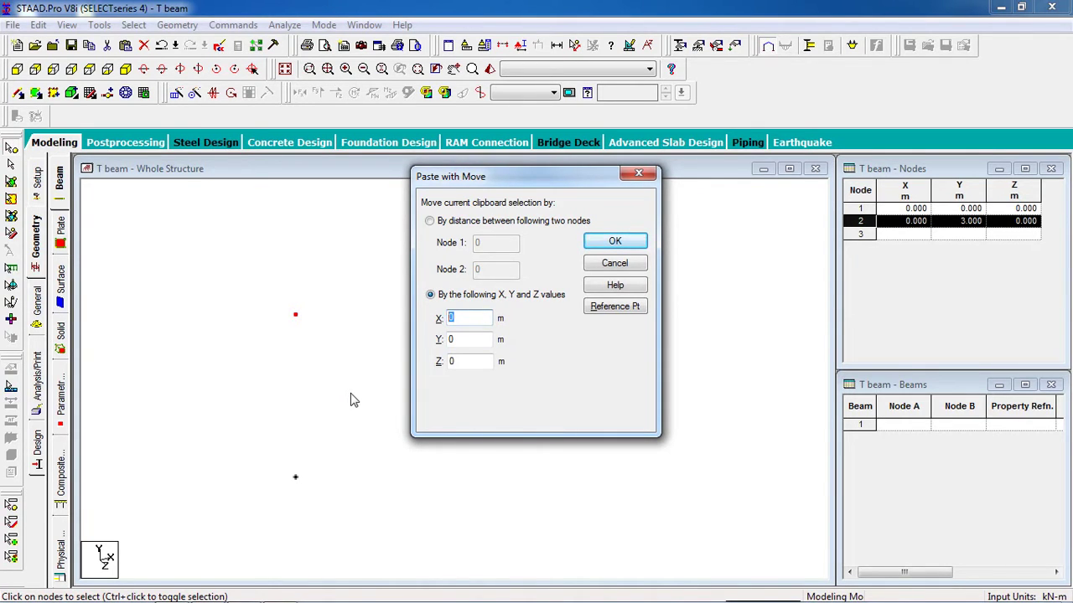
pyautogui.press('Return')
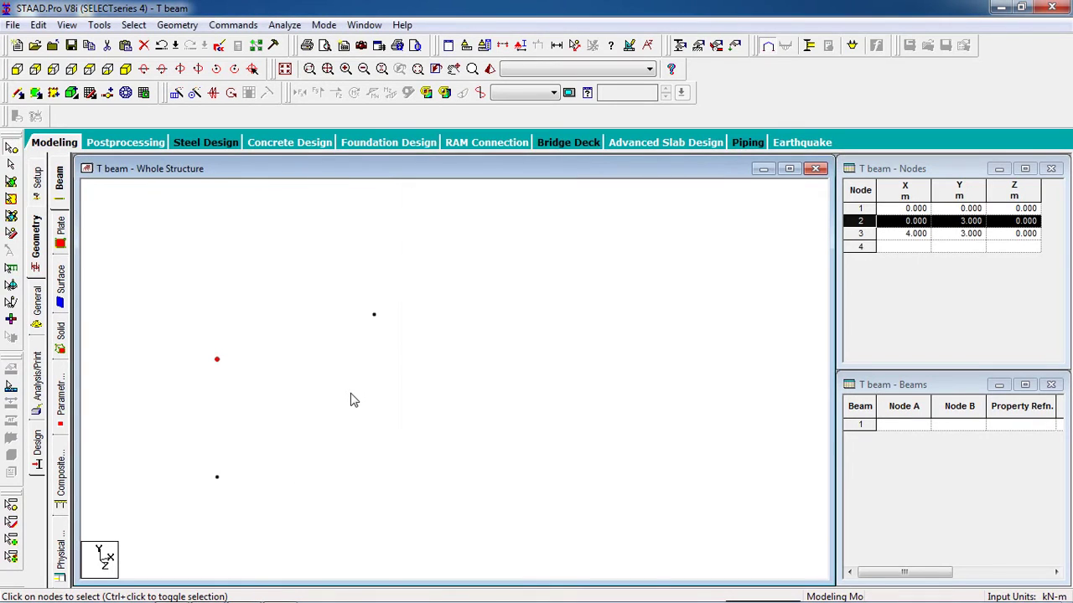
# Copy the node at X 4 m, Y 3 m and paste it with a move of -3 m in Y
pyautogui.moveTo(417, 287); pyautogui.dragTo(335, 398)
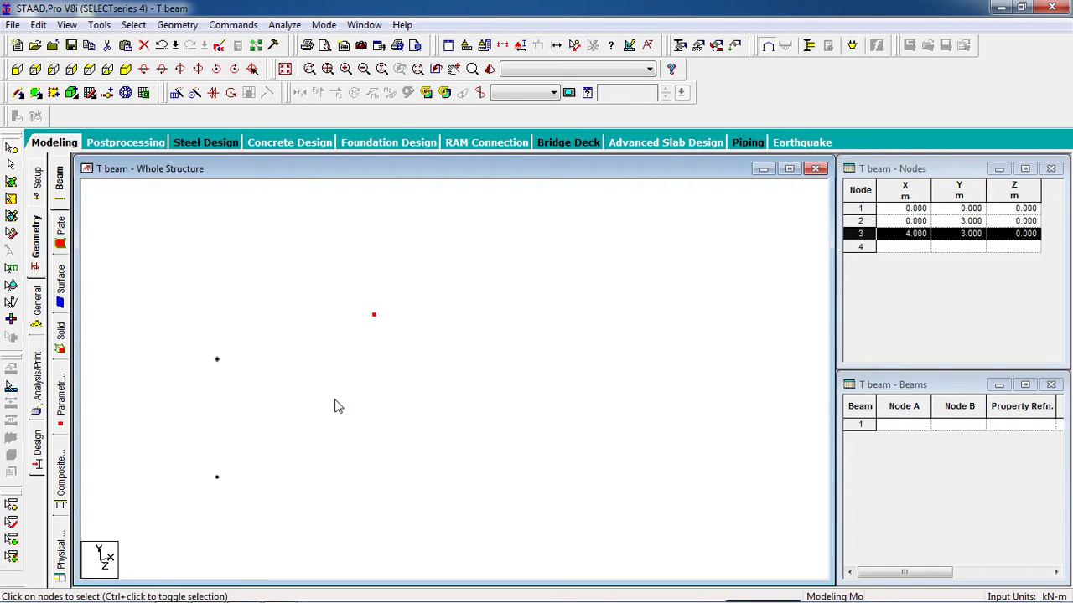
pyautogui.hotkey('ctrl', 'v')
pyautogui.press('Tab')
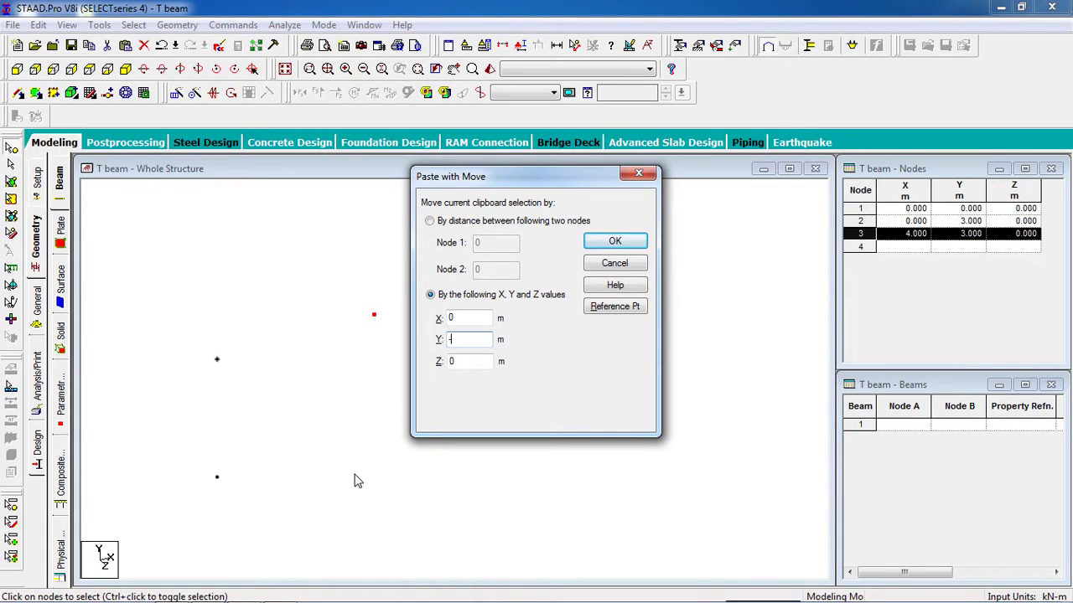
pyautogui.click(615, 241)
pyautogui.click(466, 470)
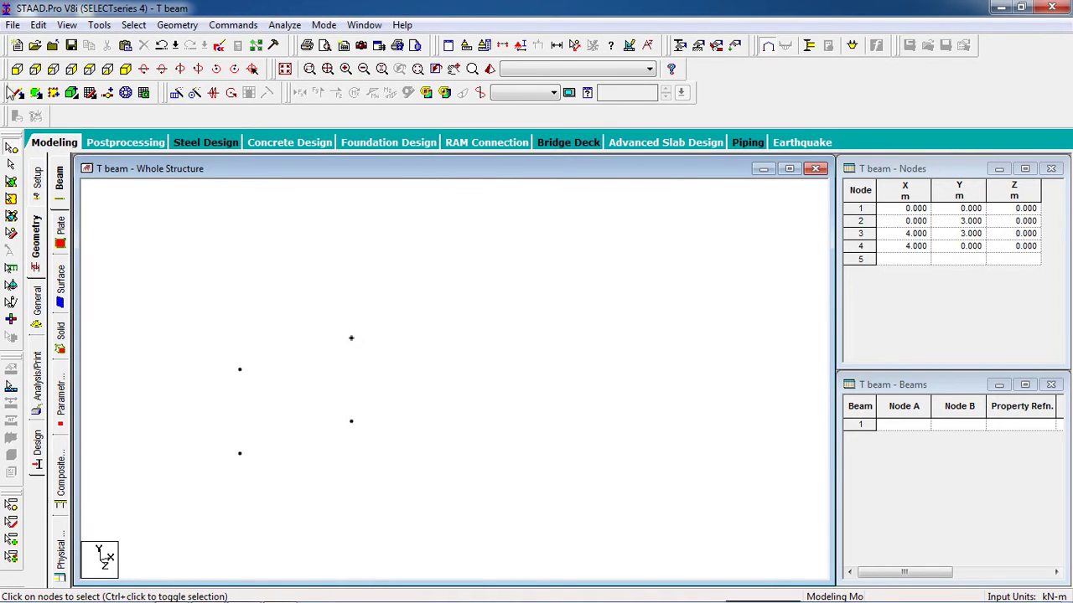
# Connect the four nodes with two columns and a top beam to form a portal frame
pyautogui.click(18, 92)
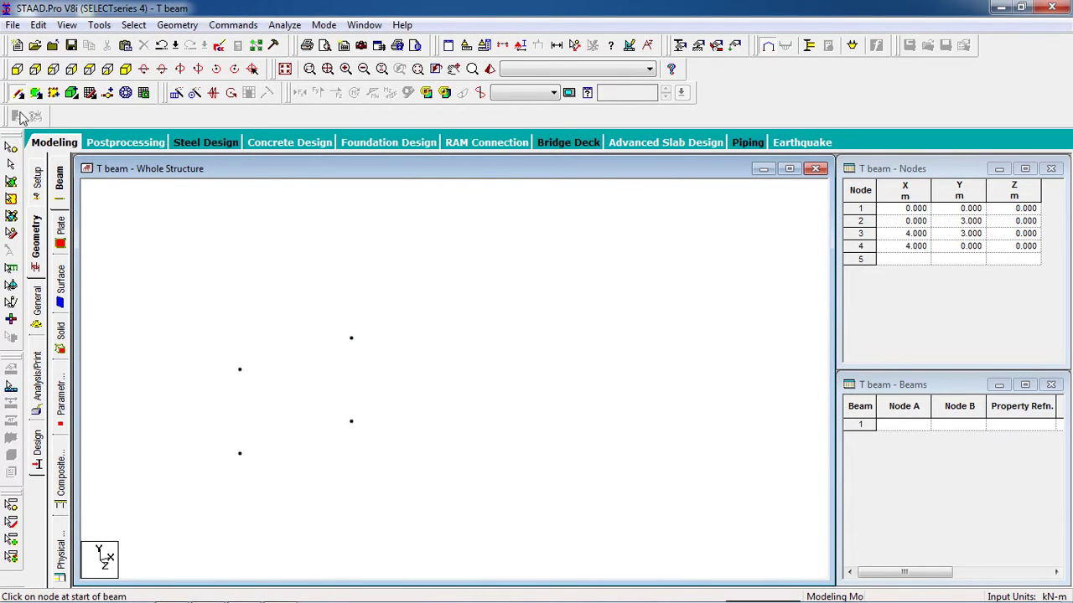
pyautogui.moveTo(239, 454)
pyautogui.mouseDown()
pyautogui.moveTo(240, 370)
pyautogui.moveTo(351, 340)
pyautogui.moveTo(351, 422)
pyautogui.mouseUp()
pyautogui.moveTo(286, 448); pyautogui.dragTo(338, 424, button='middle')
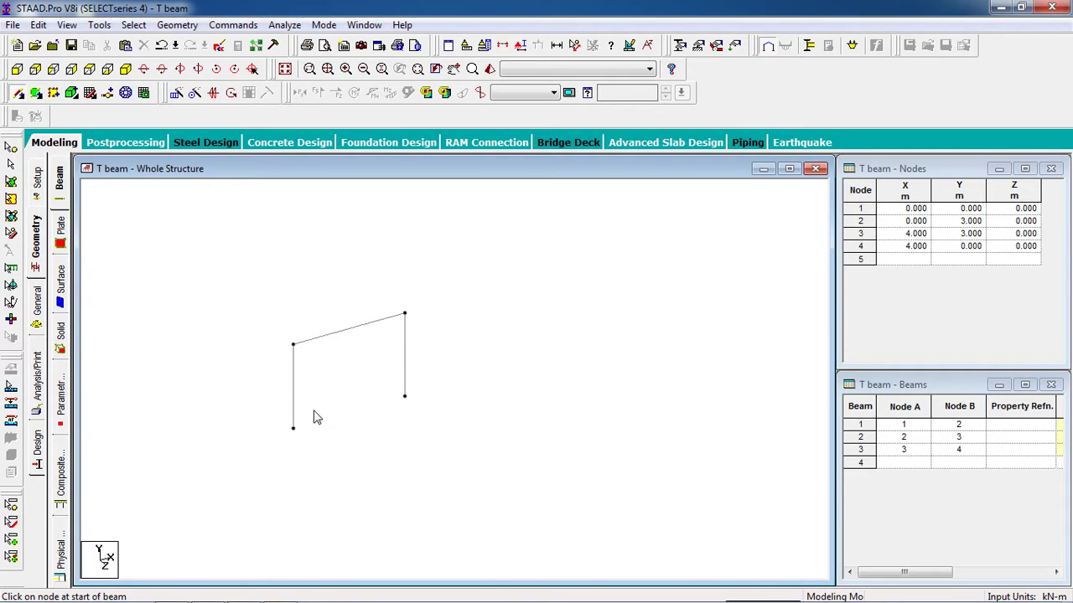
# Create a fixed support definition and select it in the supports list
pyautogui.click(11, 147)
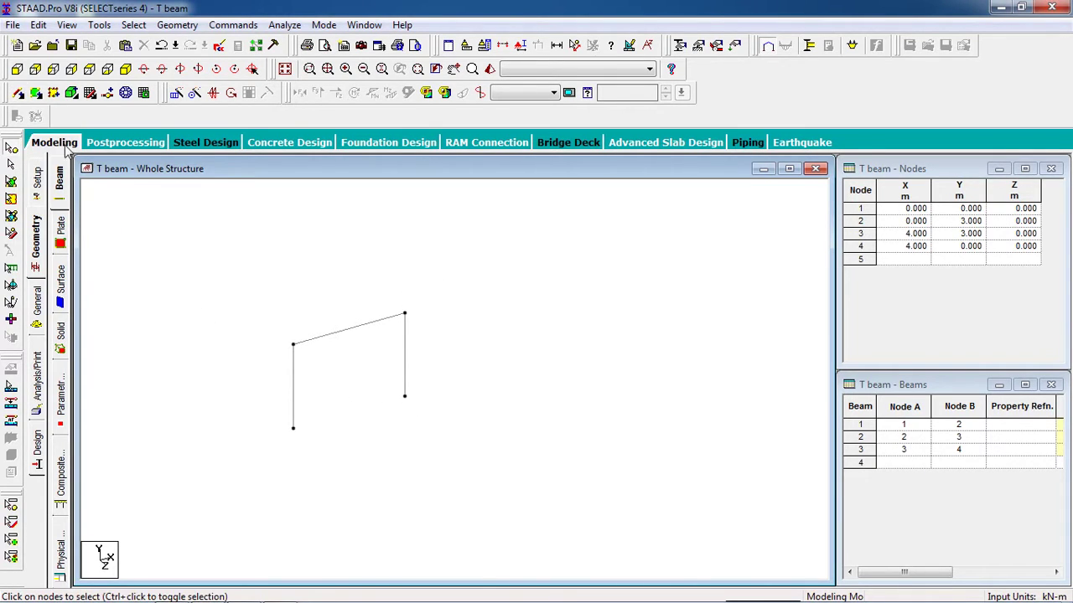
pyautogui.click(698, 45)
pyautogui.moveTo(126, 33); pyautogui.dragTo(939, 103)
pyautogui.click(933, 257)
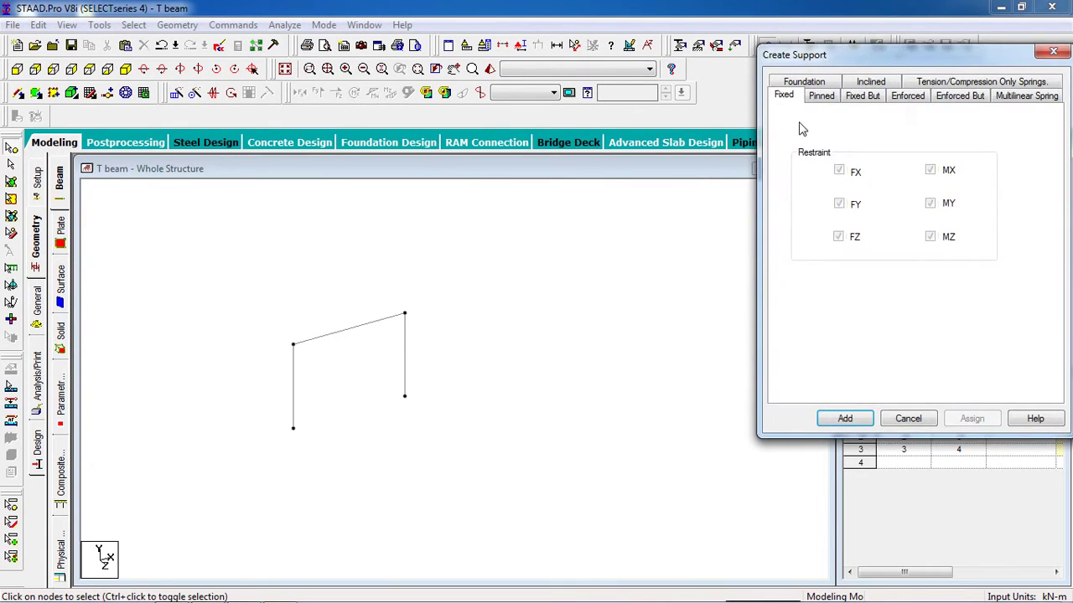
pyautogui.click(845, 418)
pyautogui.click(913, 163)
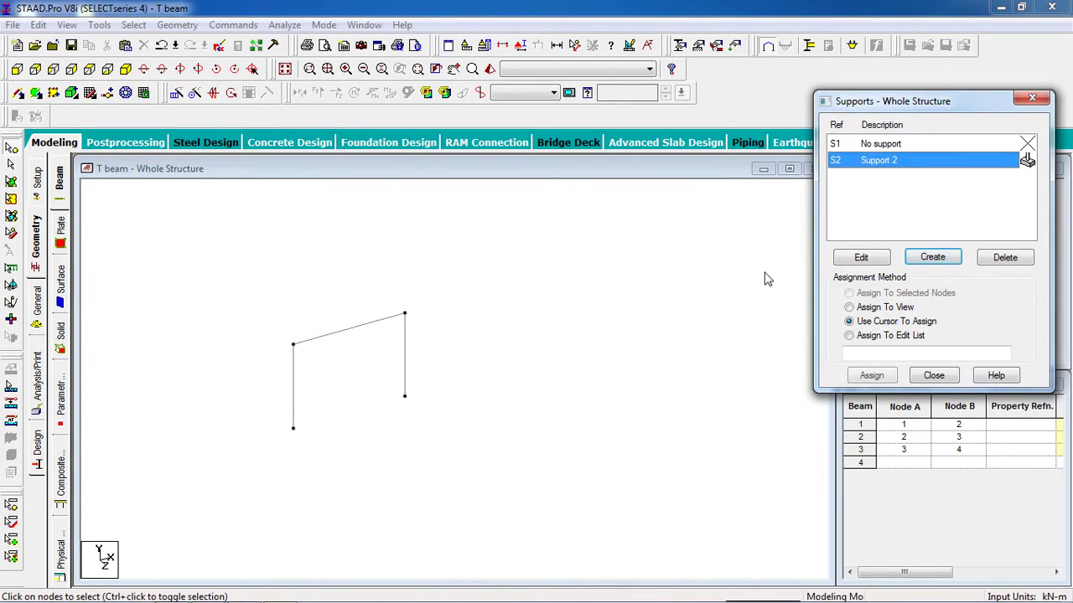
# Assign the fixed support to the two column base nodes and clear the node selection
pyautogui.moveTo(463, 384); pyautogui.dragTo(278, 474)
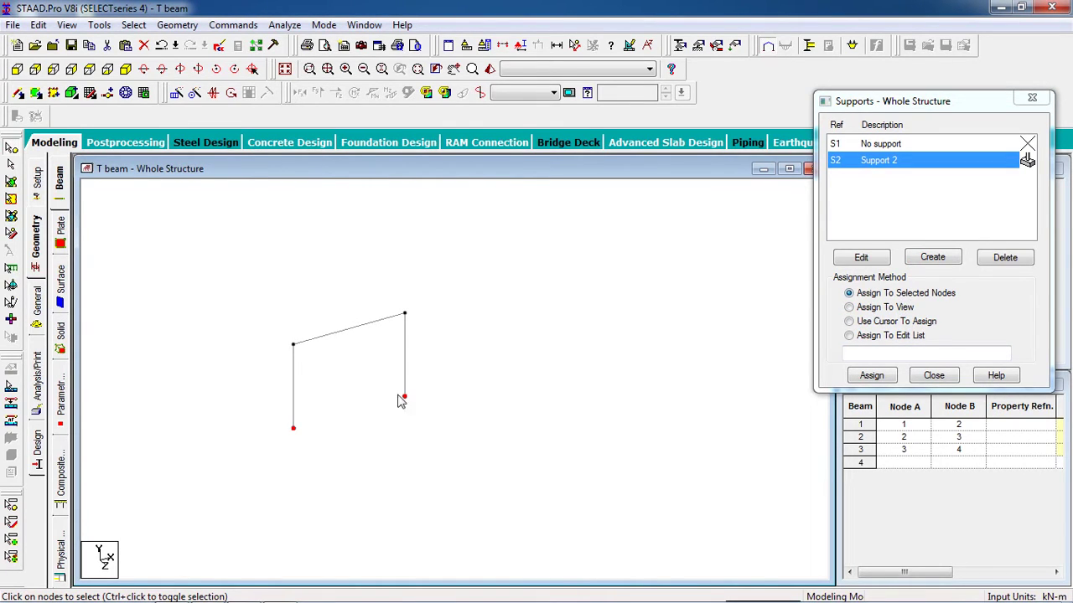
pyautogui.click(870, 375)
pyautogui.click(955, 285)
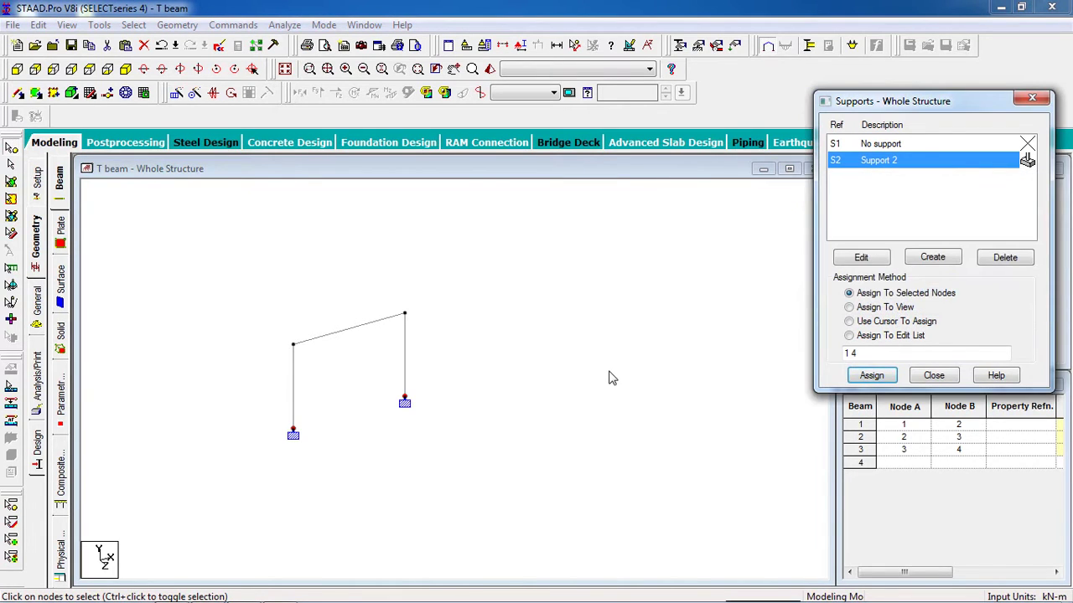
pyautogui.click(611, 378)
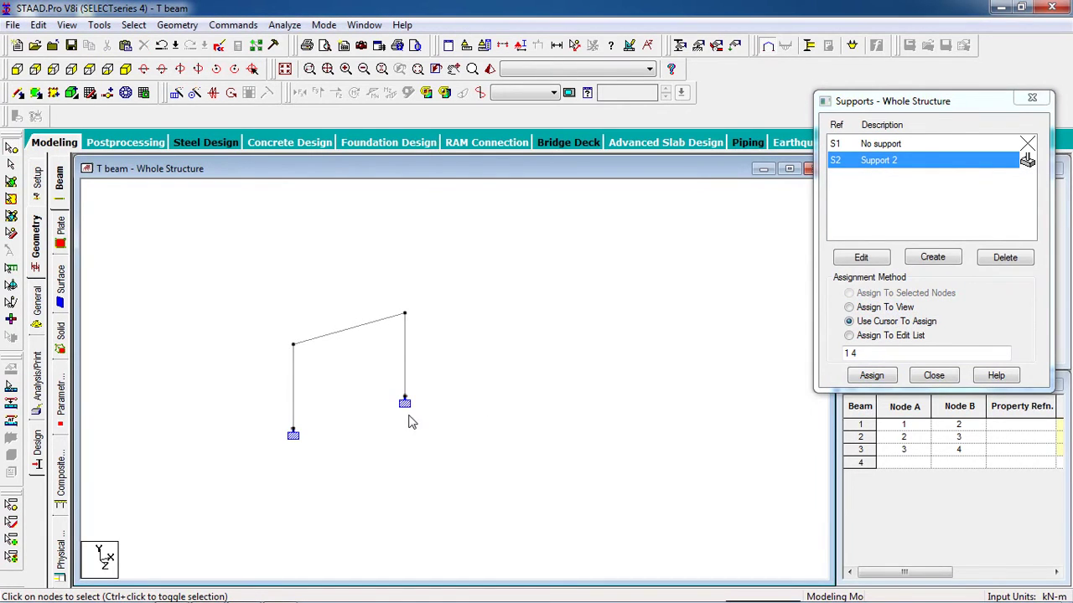
# Define a rectangular concrete section with YD 0.5 m and ZD 0.5 m
pyautogui.click(681, 48)
pyautogui.moveTo(138, 24); pyautogui.dragTo(916, 147)
pyautogui.click(1000, 347)
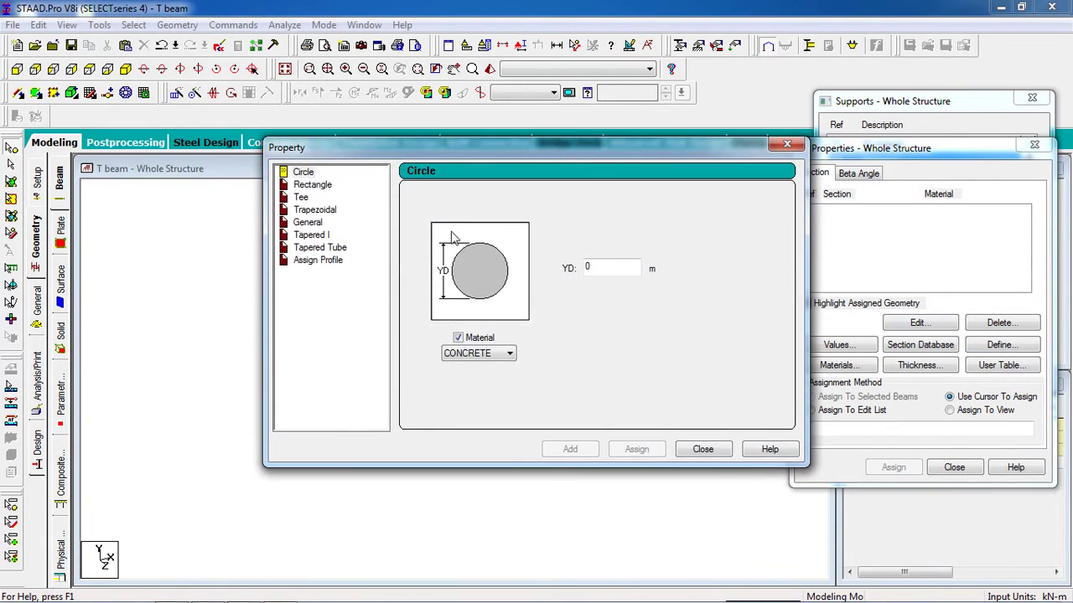
pyautogui.moveTo(443, 152); pyautogui.dragTo(691, 177)
pyautogui.click(575, 213)
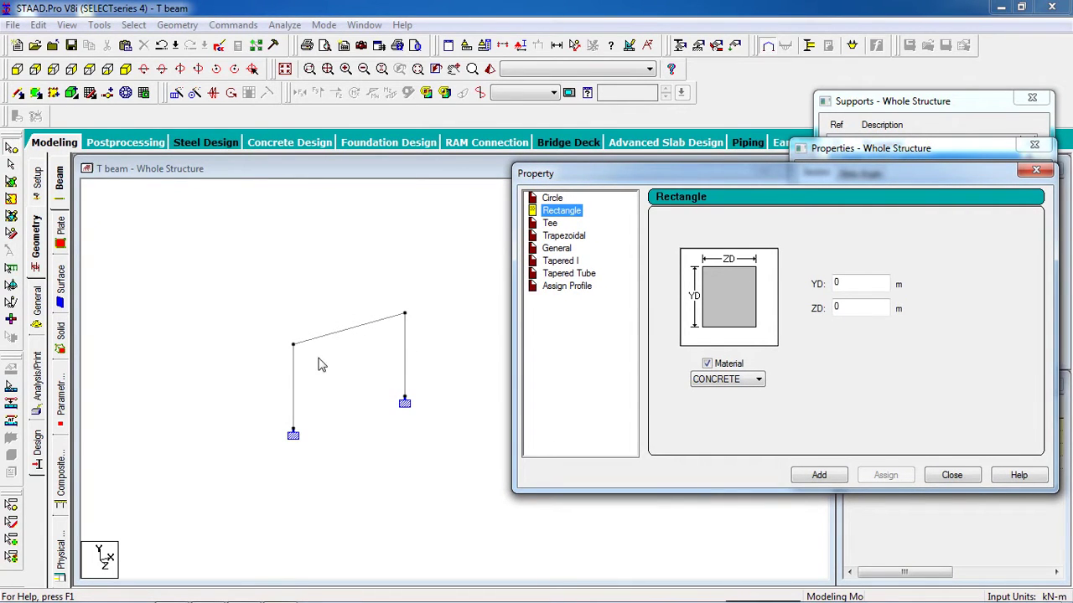
pyautogui.press('Tab')
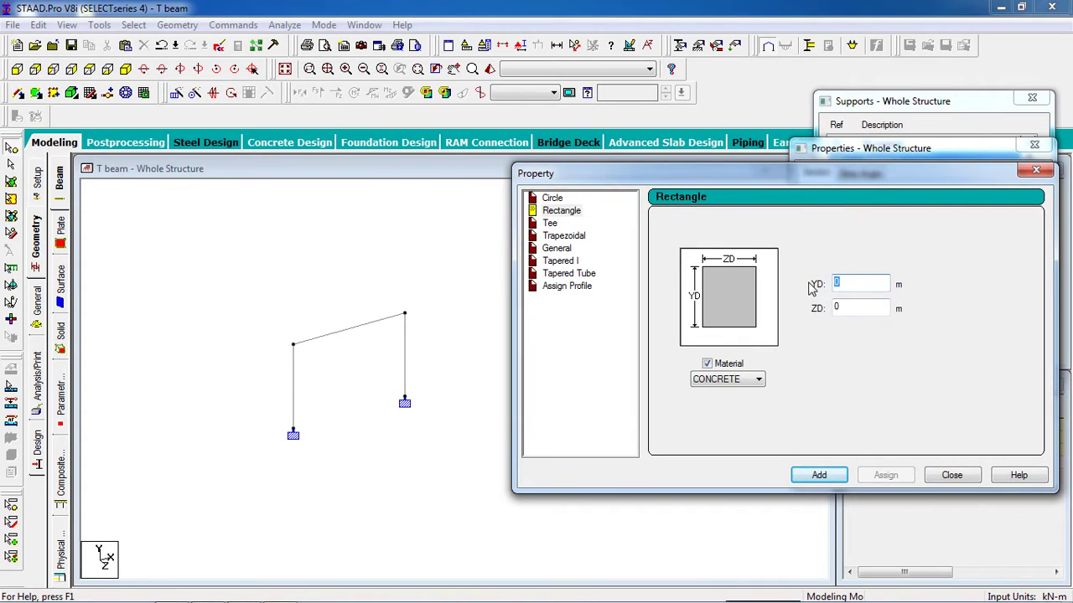
pyautogui.press('Tab')
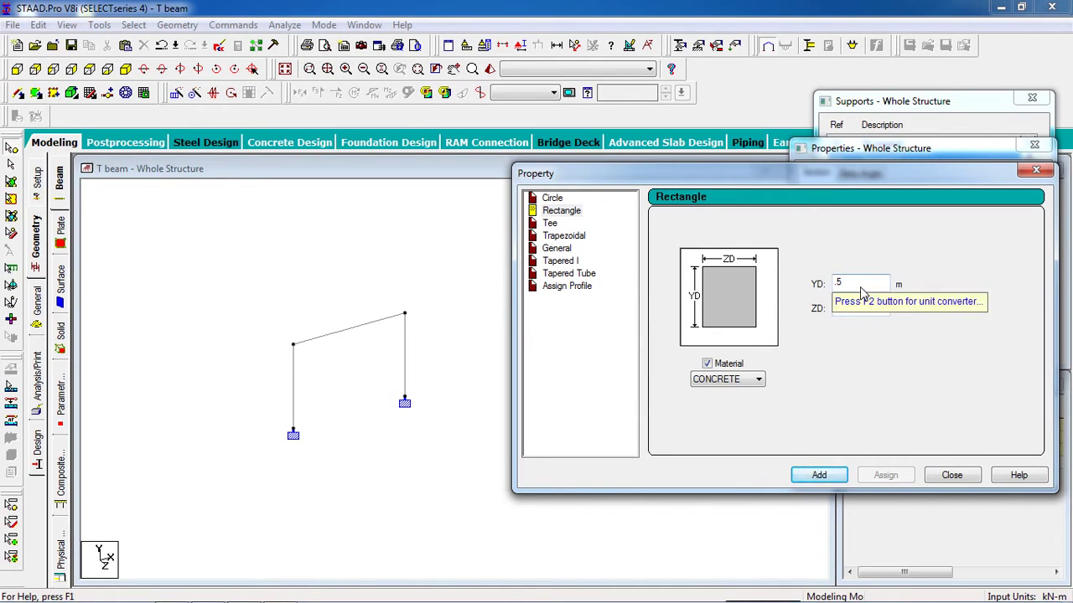
pyautogui.click(819, 475)
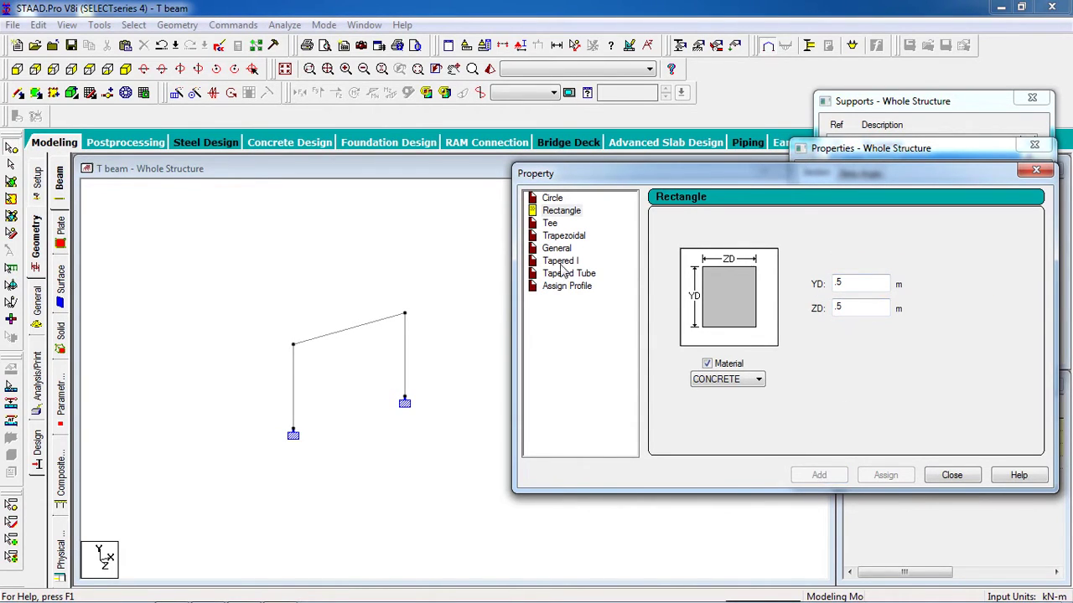
# Check the T-section dimensions in the AutoCAD drawing demo.dwg, return to STAAD.Pro and close the unfinished Tee section definition
pyautogui.click(551, 223)
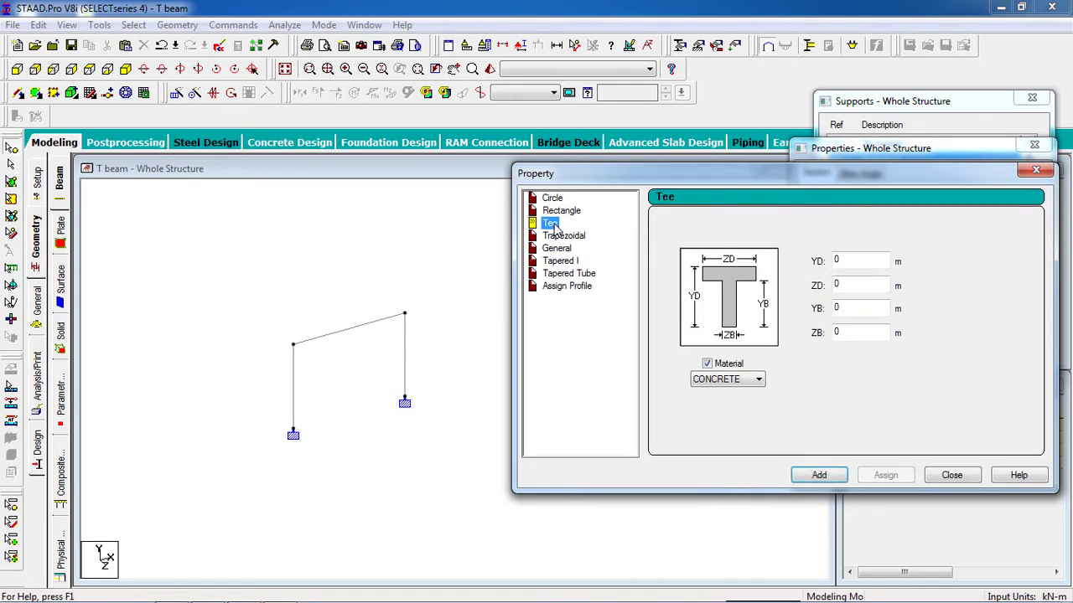
pyautogui.click(208, 591)
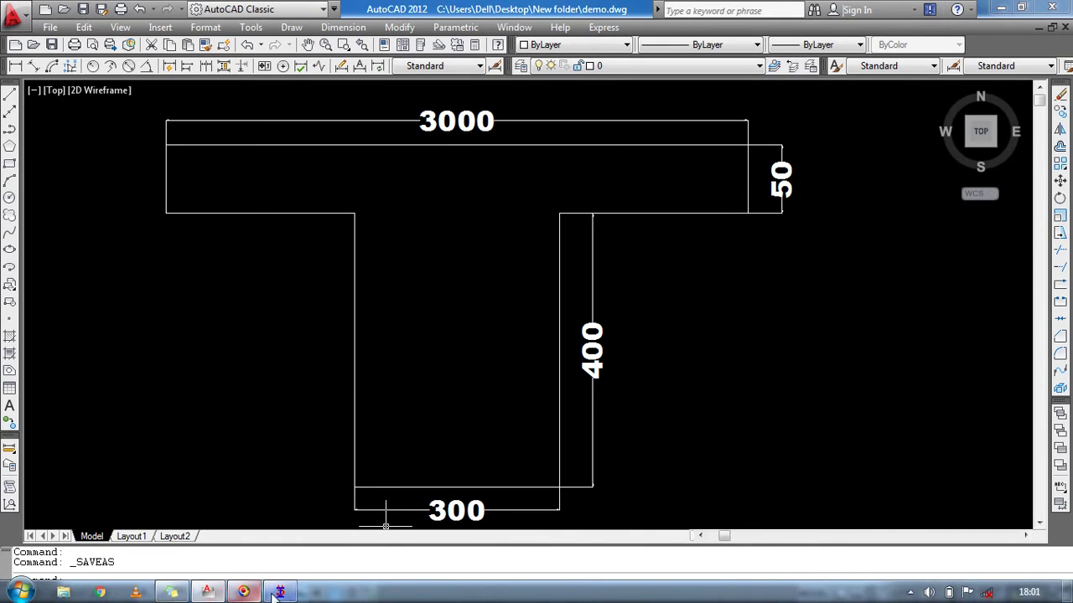
pyautogui.click(280, 591)
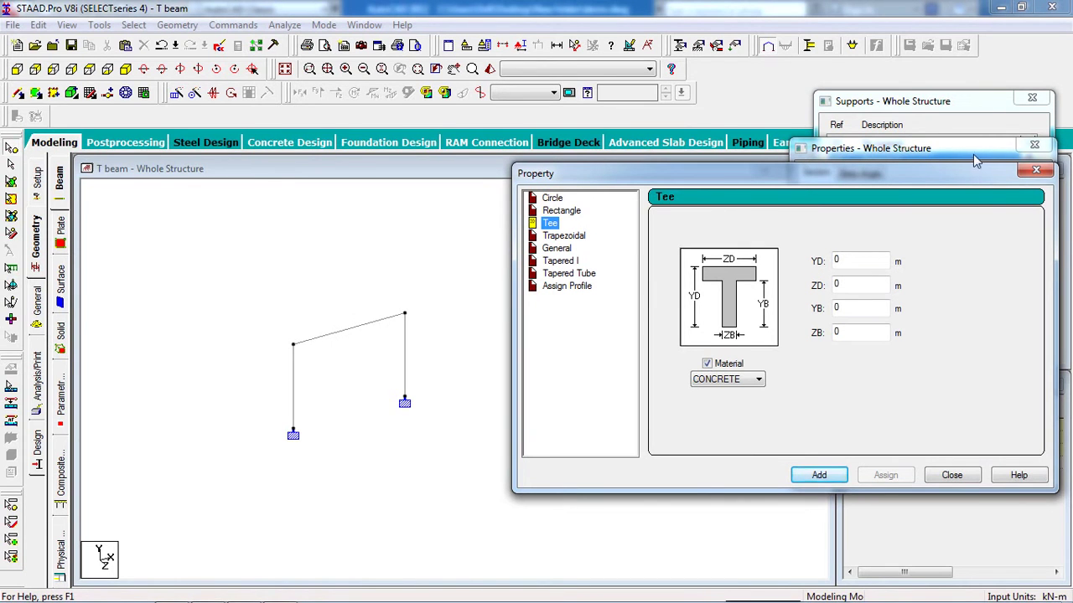
pyautogui.click(1035, 170)
# Reduce the STAAD.Pro window and arrange it with the section properties so the AutoCAD T-section drawing stays in view
pyautogui.click(1020, 7)
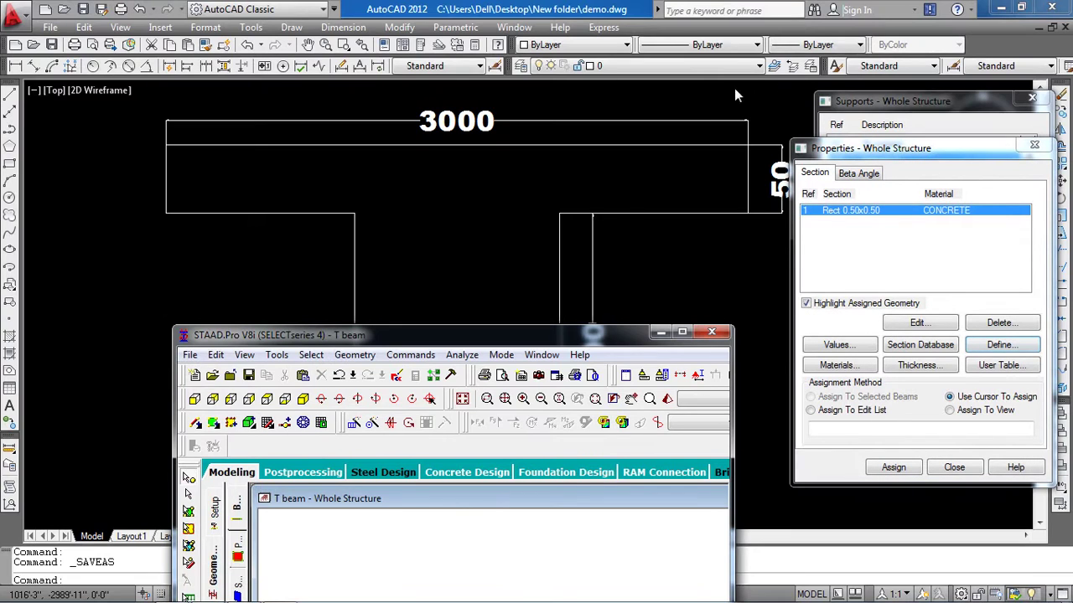
pyautogui.moveTo(561, 335)
pyautogui.mouseDown()
pyautogui.moveTo(441, 242)
pyautogui.moveTo(355, 238)
pyautogui.moveTo(271, 313)
pyautogui.moveTo(301, 313)
pyautogui.moveTo(375, 361)
pyautogui.moveTo(526, 374)
pyautogui.mouseUp()
pyautogui.moveTo(618, 372); pyautogui.dragTo(197, 276)
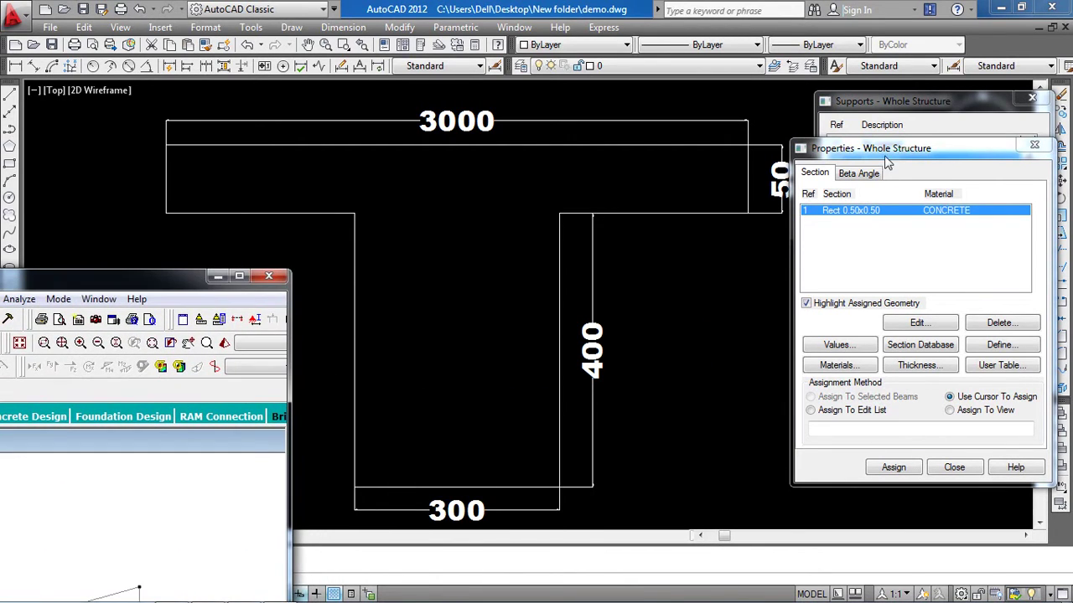
pyautogui.moveTo(885, 154); pyautogui.dragTo(902, 154)
# Start a new concrete Tee section with flange width ZD 3 m and overall depth YD 0.45 m
pyautogui.click(1019, 352)
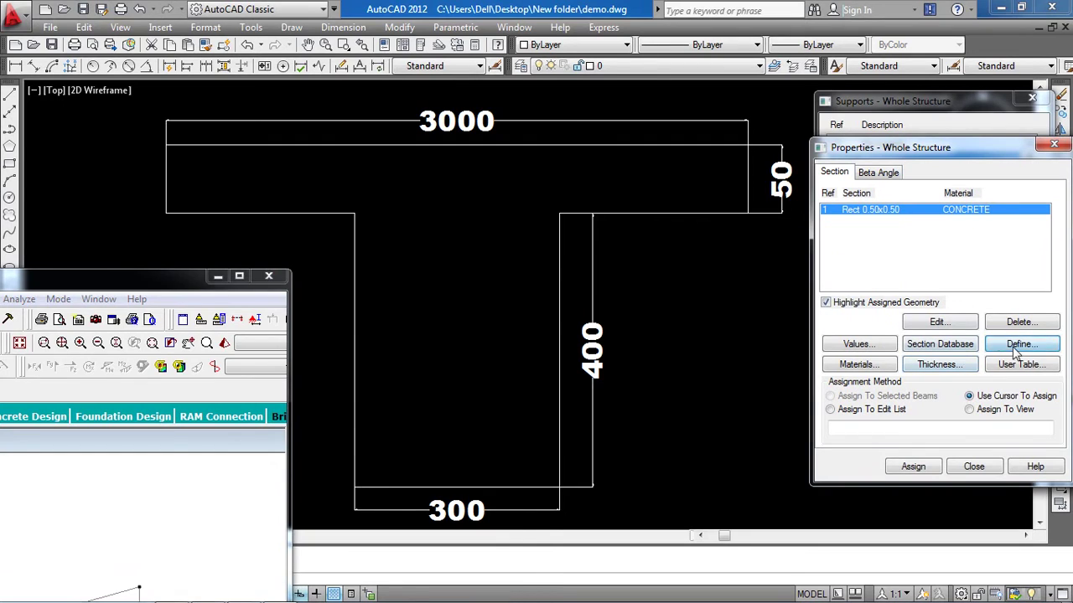
pyautogui.click(35, 337)
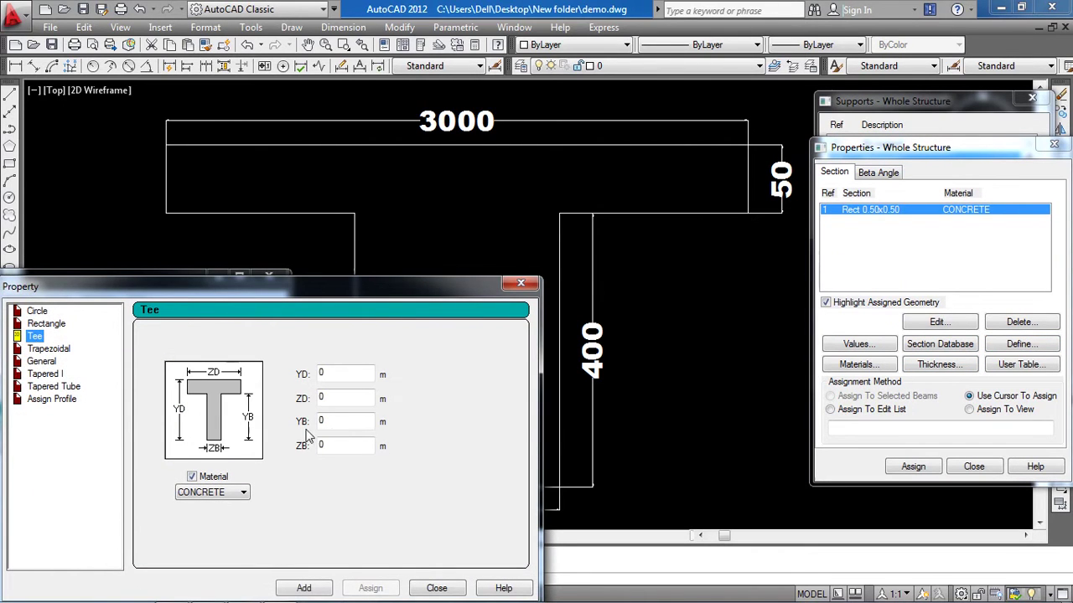
pyautogui.moveTo(261, 295)
pyautogui.mouseDown()
pyautogui.moveTo(329, 313)
pyautogui.moveTo(194, 220)
pyautogui.moveTo(259, 216)
pyautogui.moveTo(295, 232)
pyautogui.mouseUp()
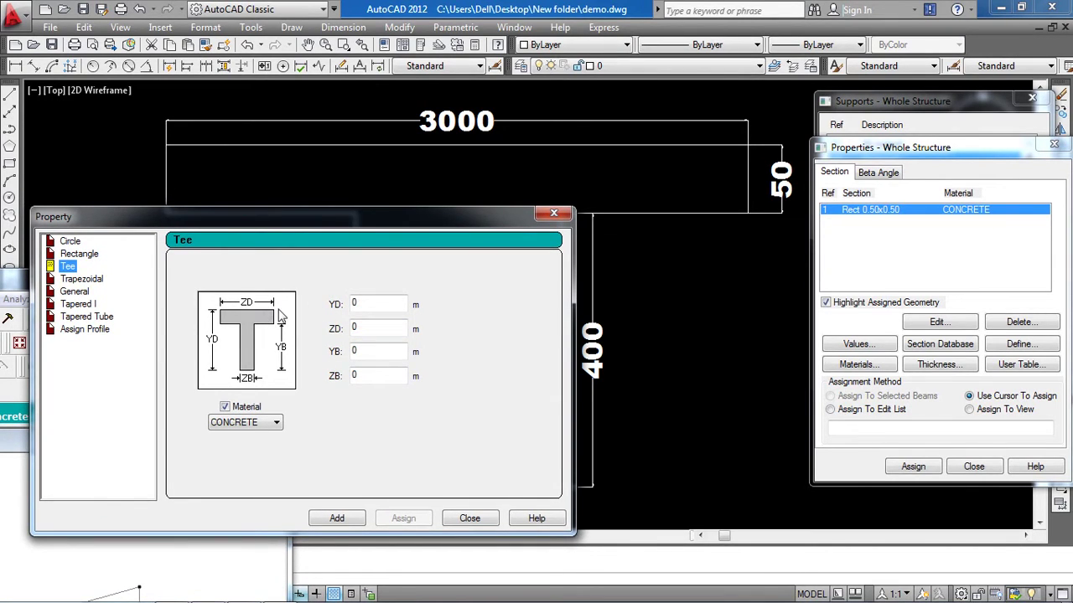
pyautogui.click(366, 329)
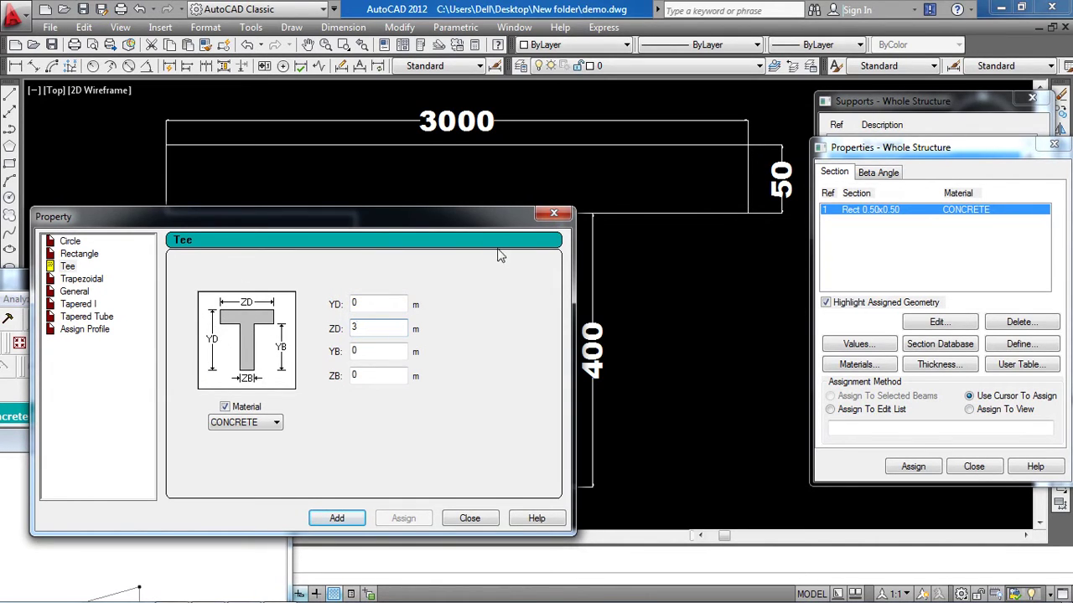
pyautogui.moveTo(479, 225); pyautogui.dragTo(417, 207)
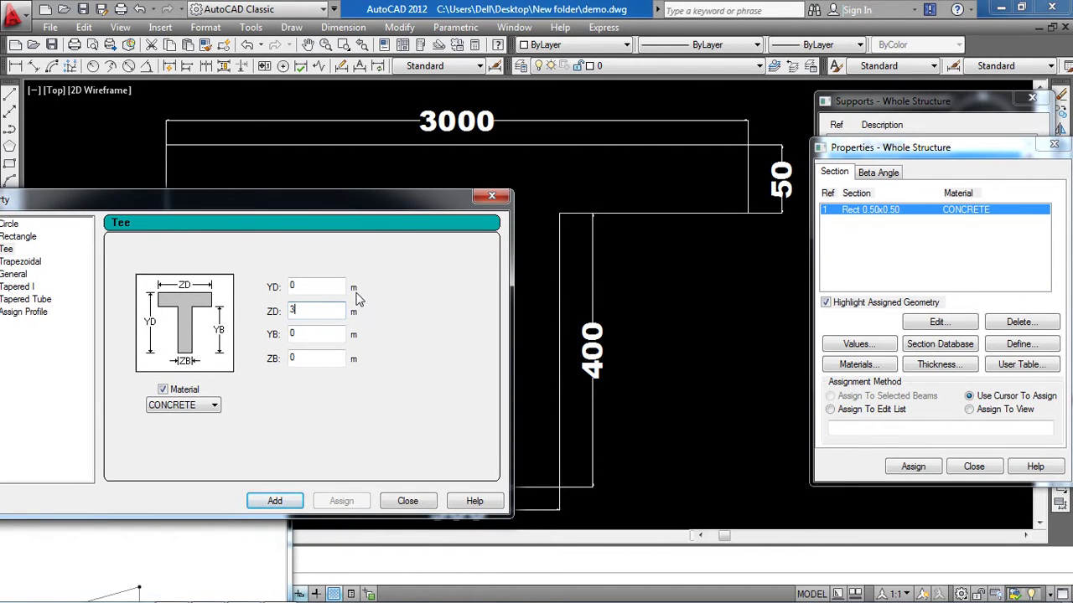
pyautogui.hotkey('shift', 'Tab')
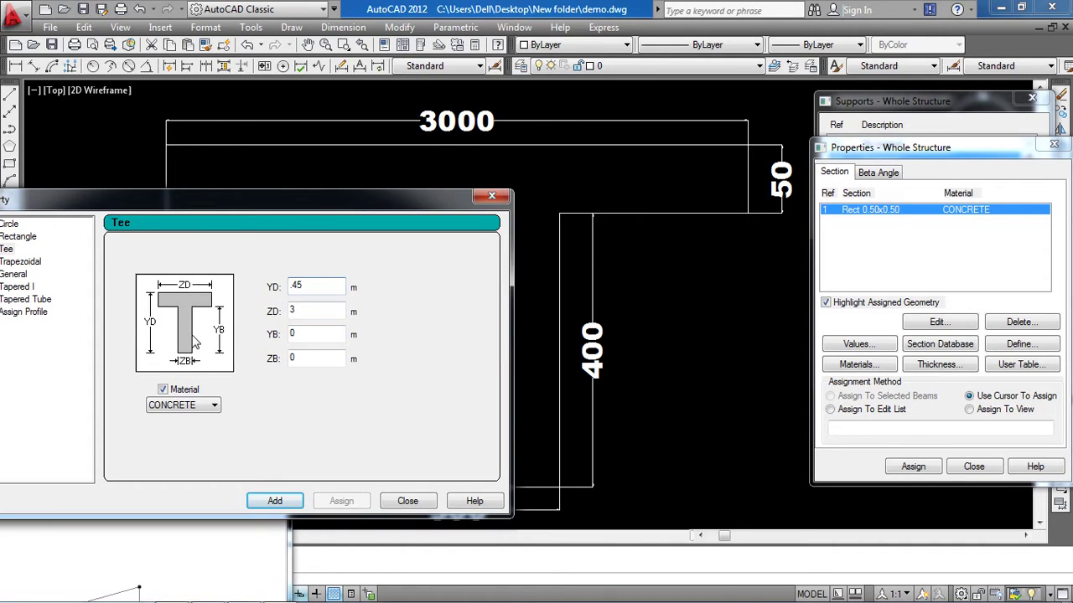
# Set the Tee section's YB to 0.4 m and ZB to 0.3 m, add it, and restore the full-size STAAD.Pro window
pyautogui.click(304, 339)
pyautogui.write('.4')
pyautogui.press('Tab')
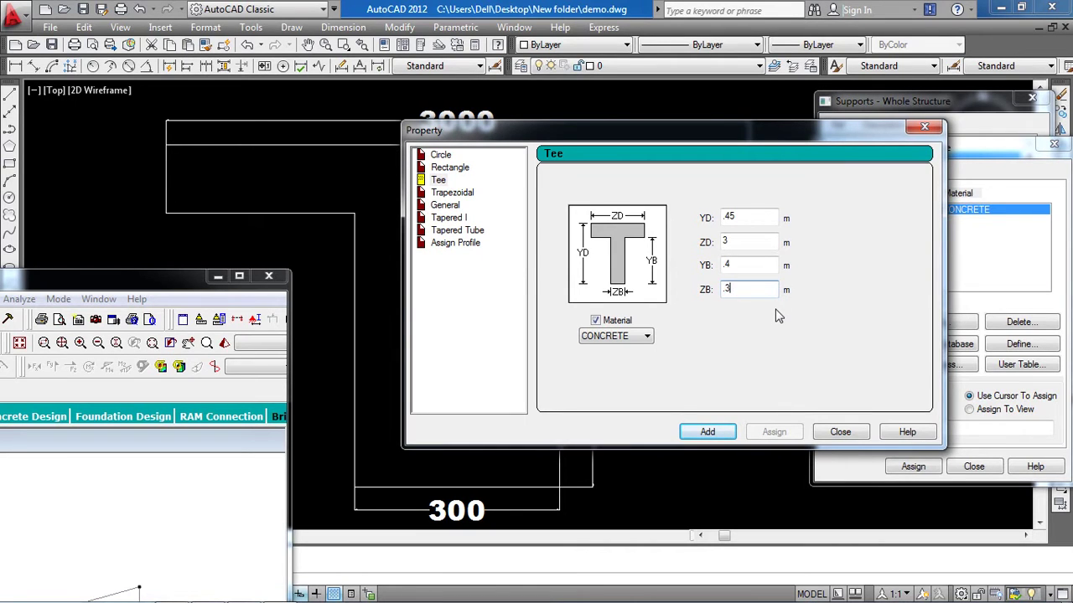
pyautogui.moveTo(745, 140); pyautogui.dragTo(768, 174)
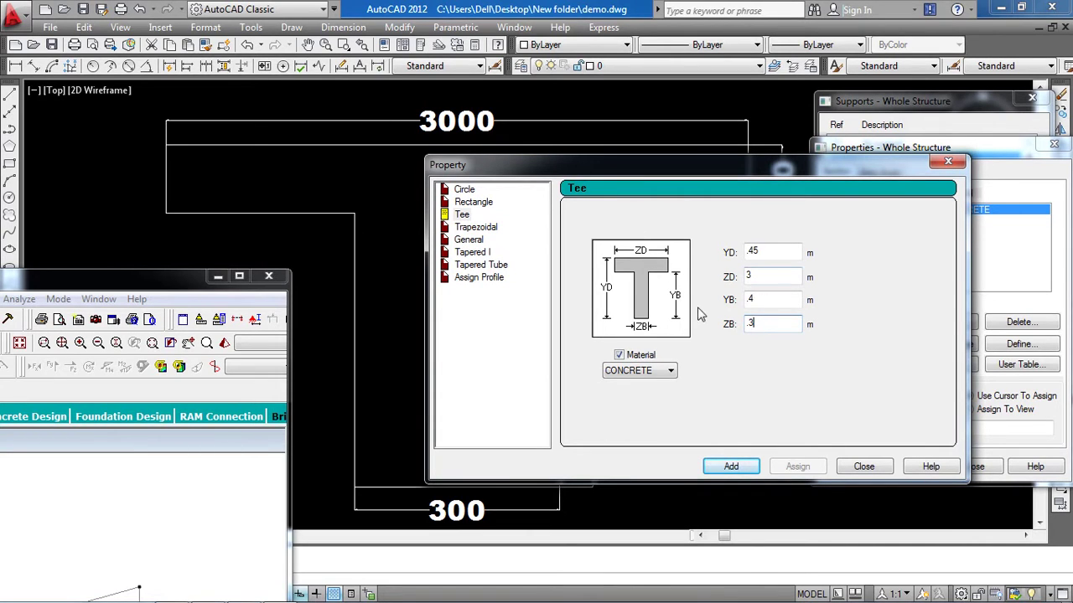
pyautogui.moveTo(658, 172); pyautogui.dragTo(205, 145)
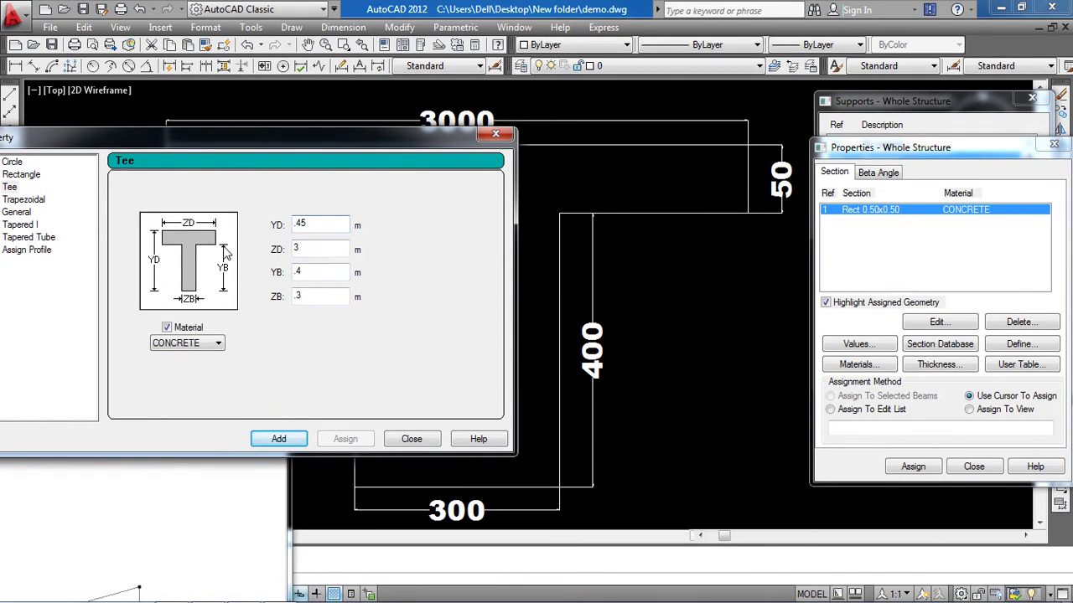
pyautogui.click(313, 276)
pyautogui.click(279, 439)
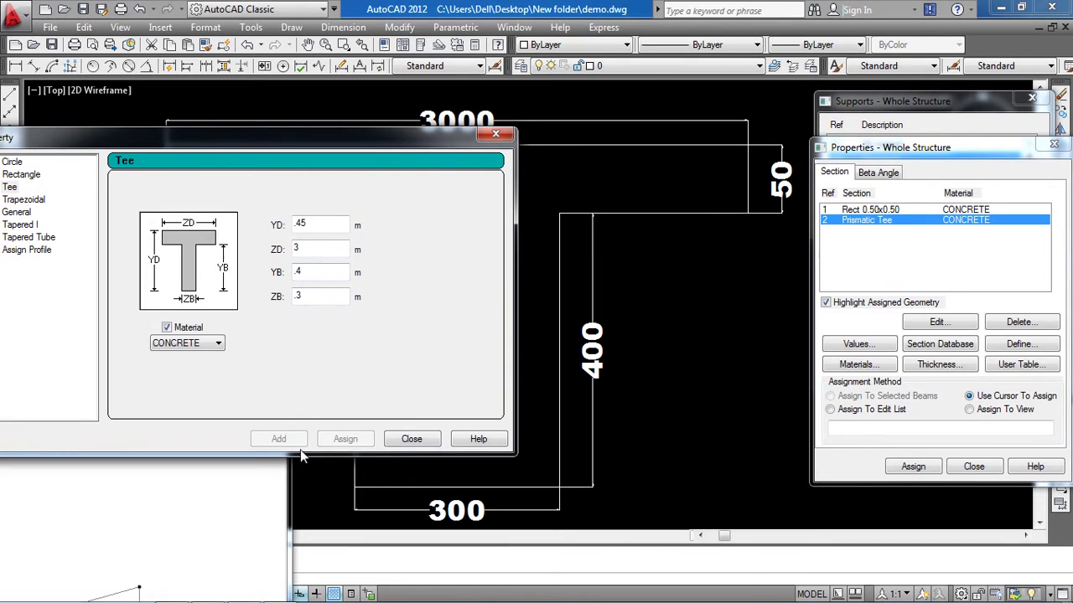
pyautogui.click(410, 439)
pyautogui.click(214, 300)
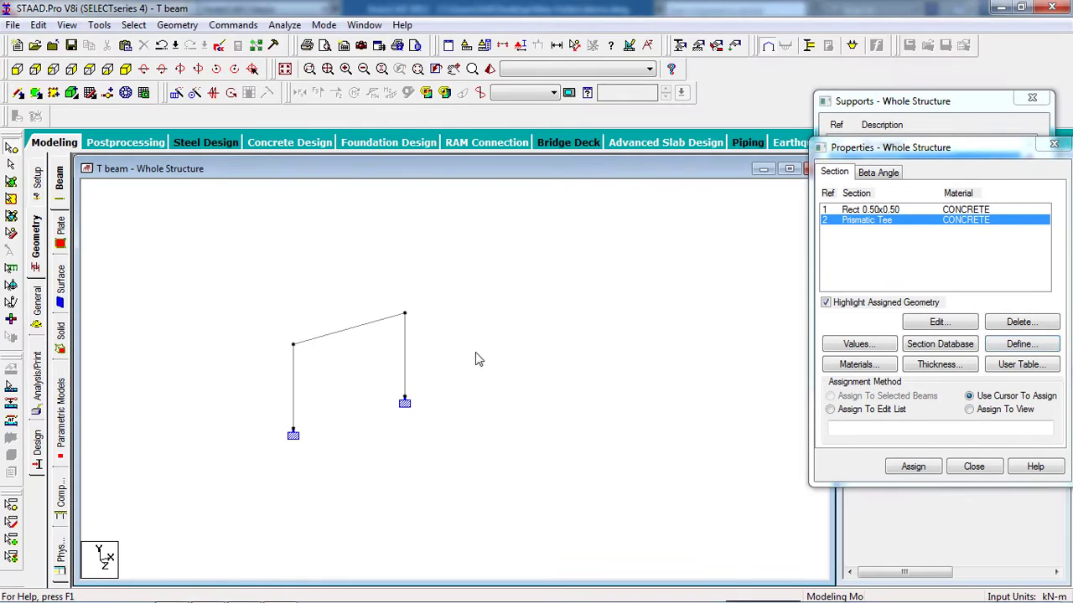
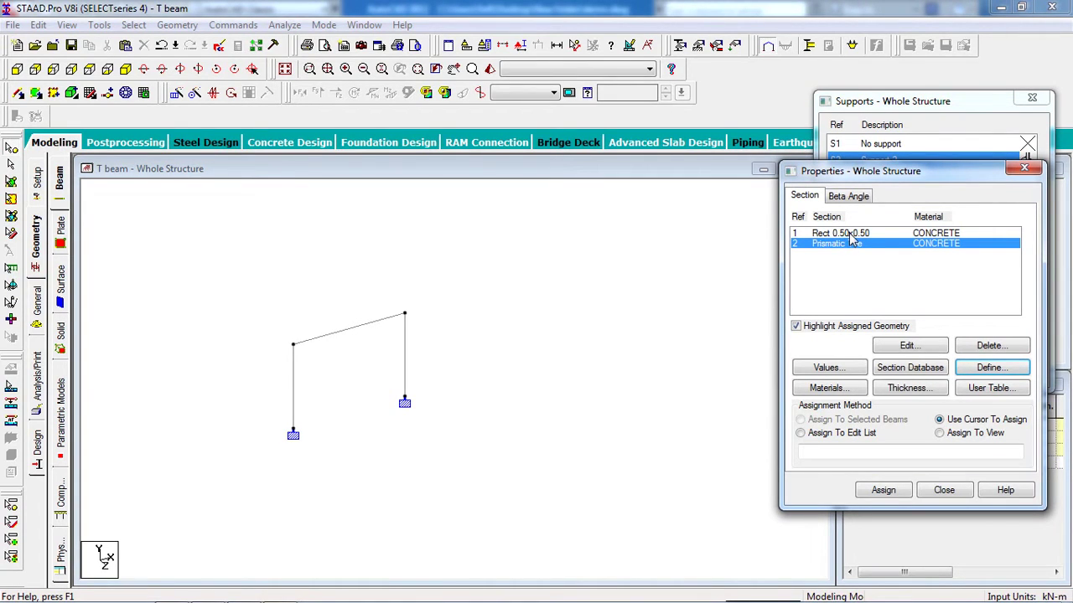
# Assign the Rect 0.50x0.50 concrete section to the two columns
pyautogui.click(846, 234)
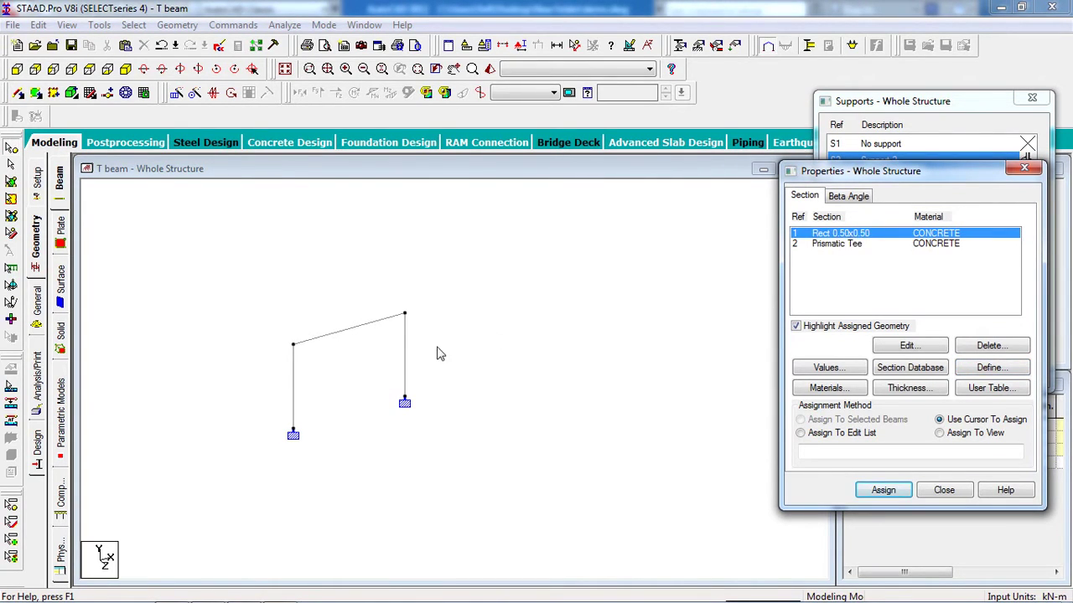
pyautogui.click(11, 165)
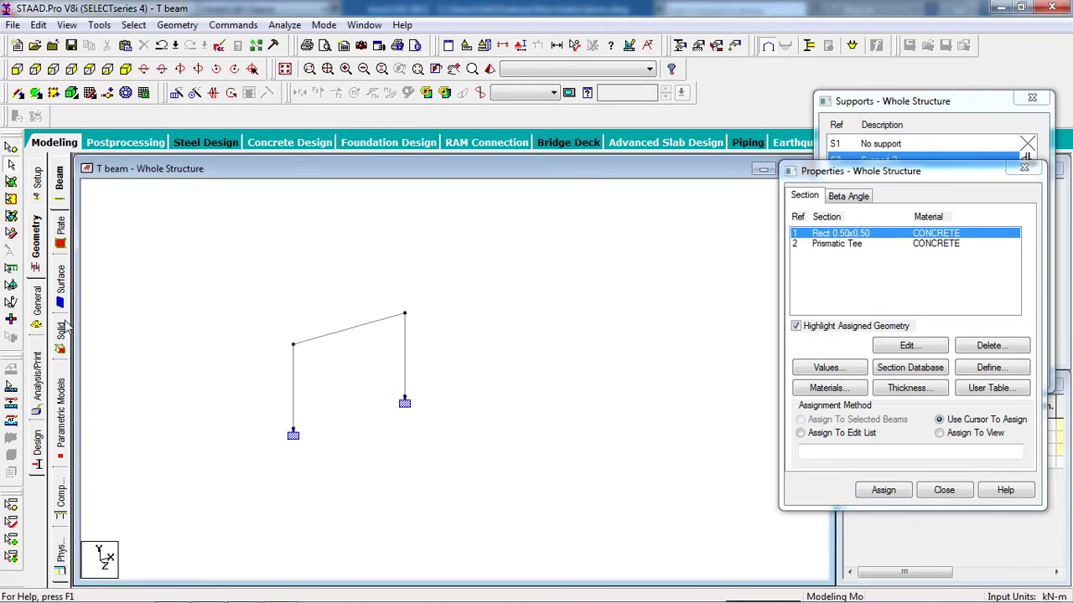
pyautogui.click(294, 412)
pyautogui.keyDown('ctrl'); pyautogui.click(403, 374); pyautogui.keyUp('ctrl')
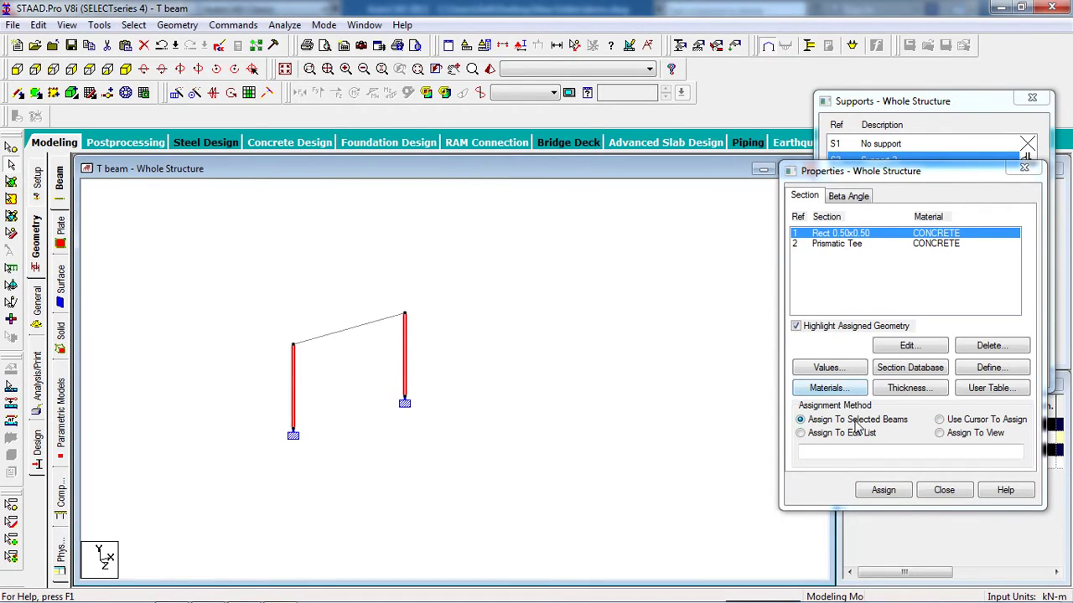
pyautogui.click(881, 490)
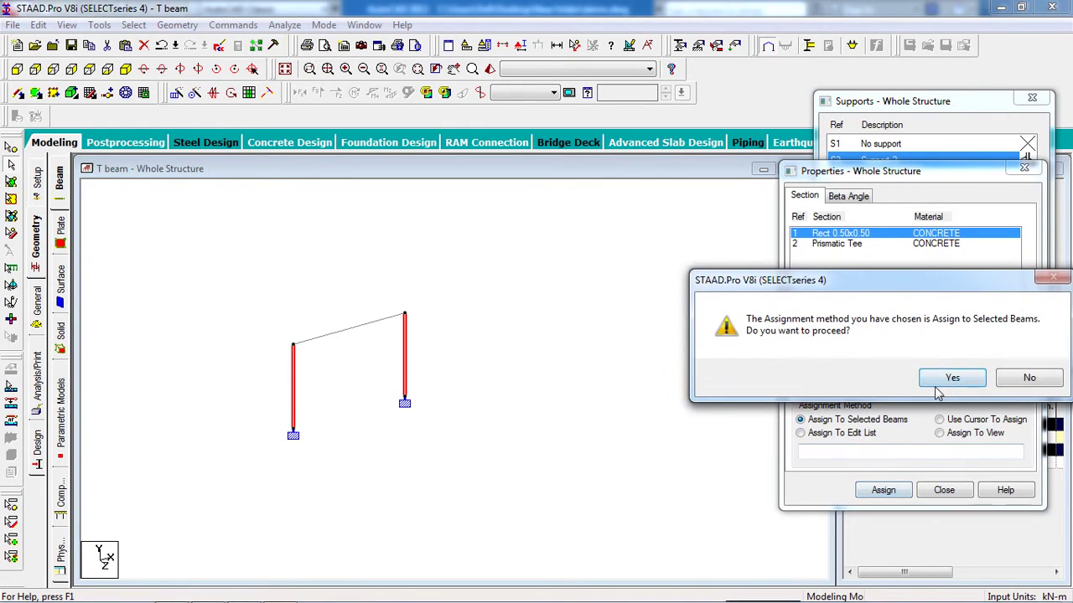
pyautogui.click(947, 378)
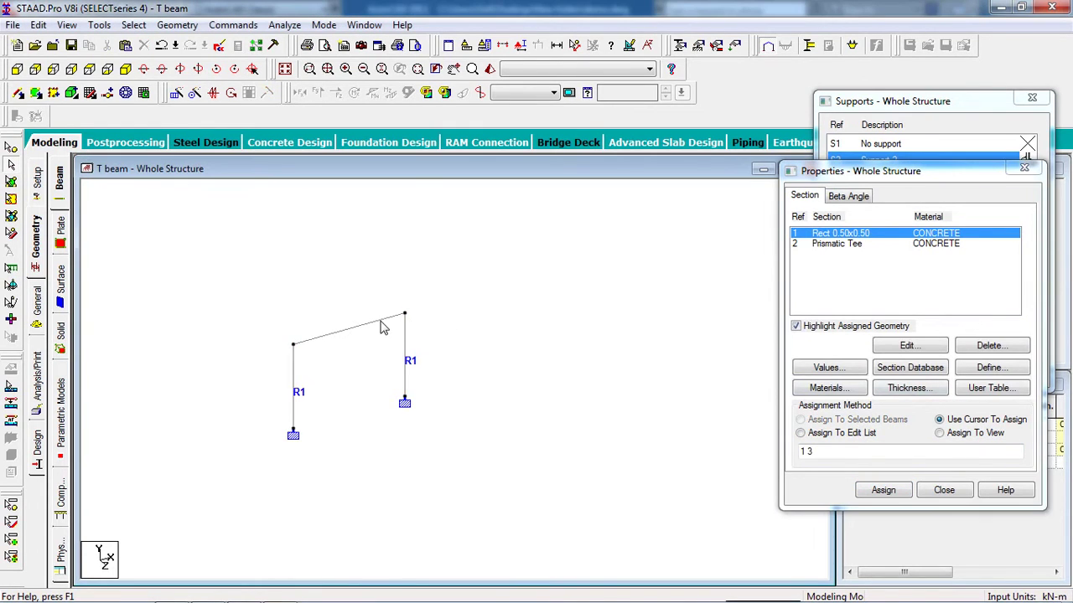
# Assign the Prismatic Tee section to the top beam, clear the beam selection and decline the auto save
pyautogui.click(341, 332)
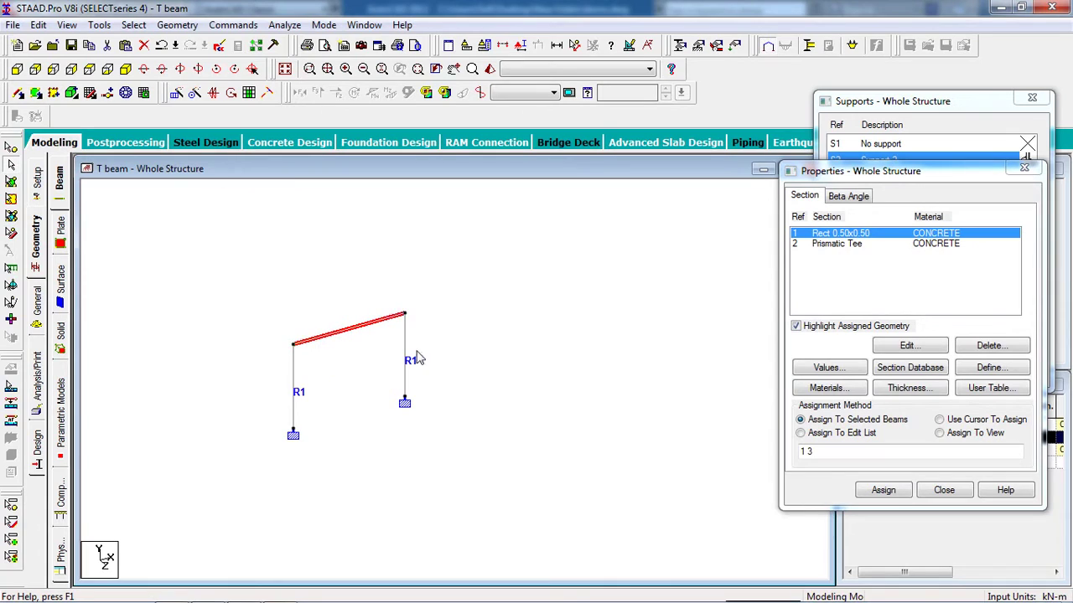
pyautogui.click(889, 243)
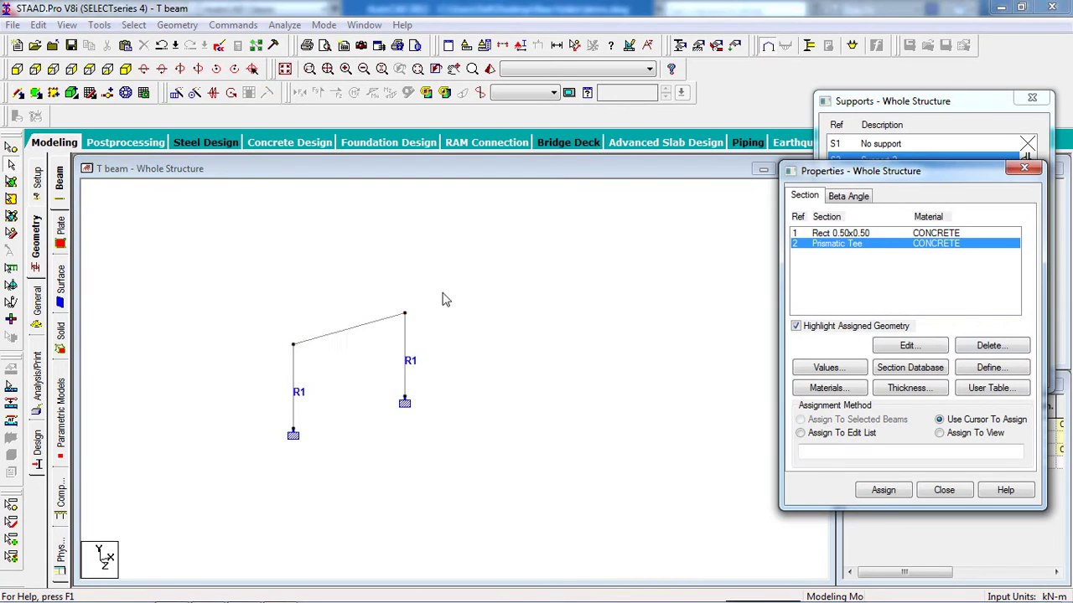
pyautogui.click(369, 323)
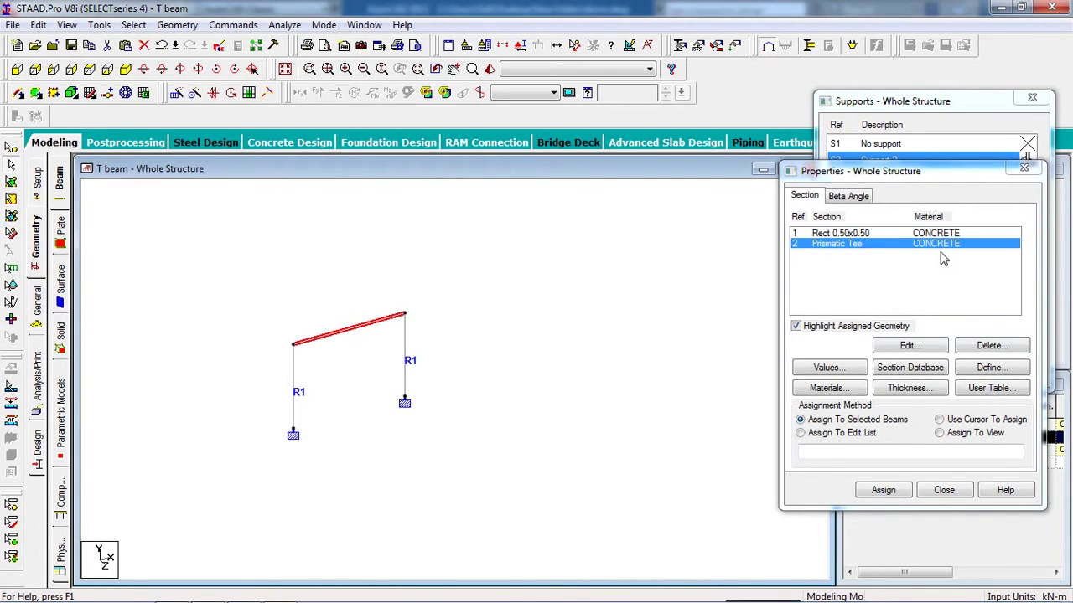
pyautogui.click(905, 494)
pyautogui.click(885, 379)
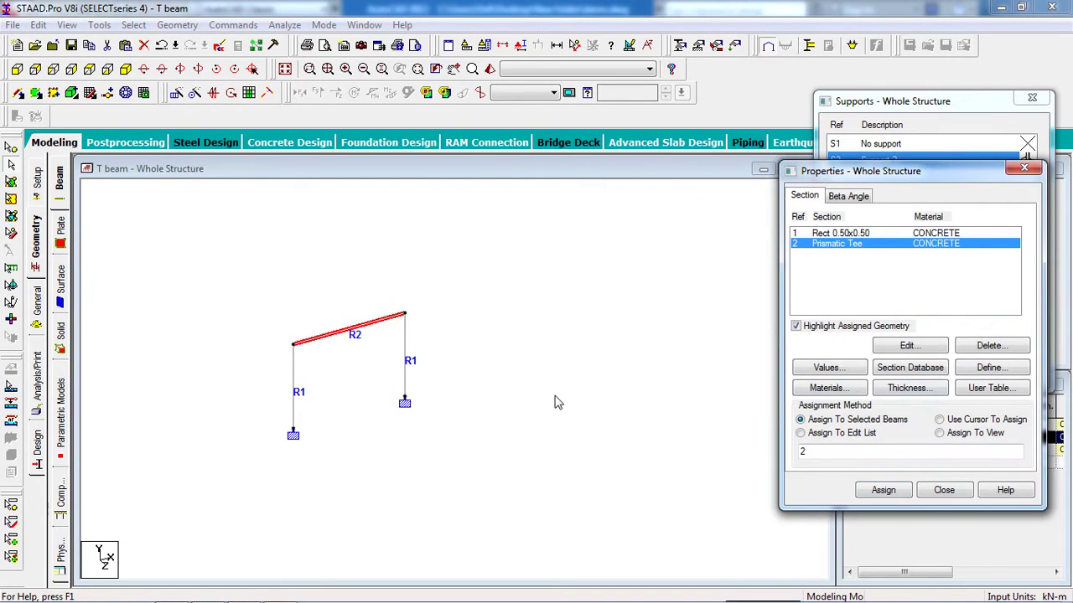
pyautogui.click(520, 401)
pyautogui.click(599, 343)
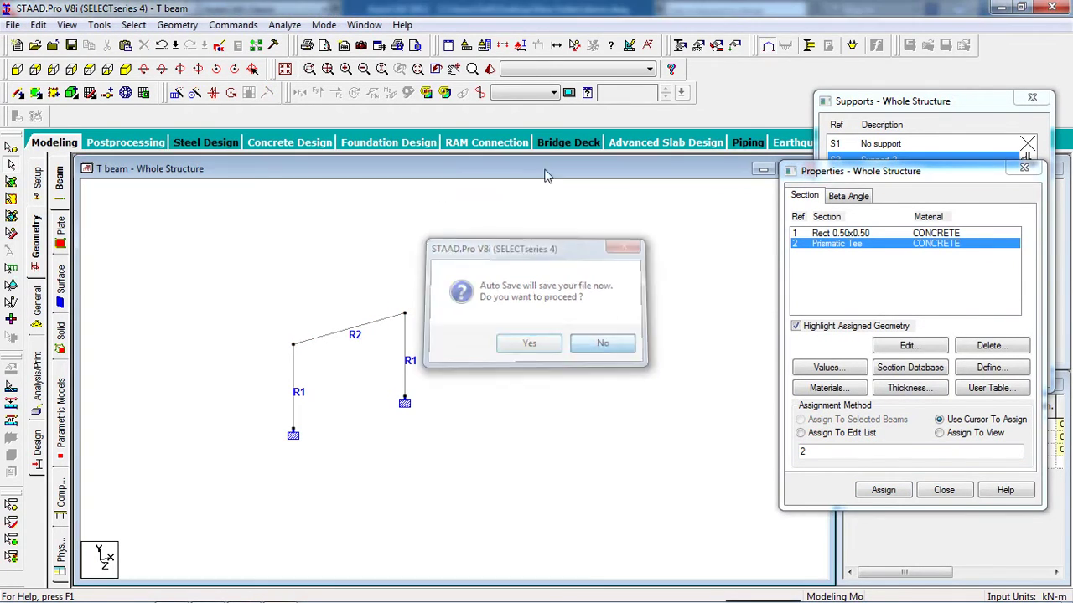
# Inspect the frame's column and T beam sections in a 3D rendered view from several angles and close it
pyautogui.click(489, 69)
pyautogui.moveTo(476, 333); pyautogui.dragTo(586, 290)
pyautogui.moveTo(694, 228); pyautogui.dragTo(410, 230)
pyautogui.moveTo(609, 214); pyautogui.dragTo(456, 242)
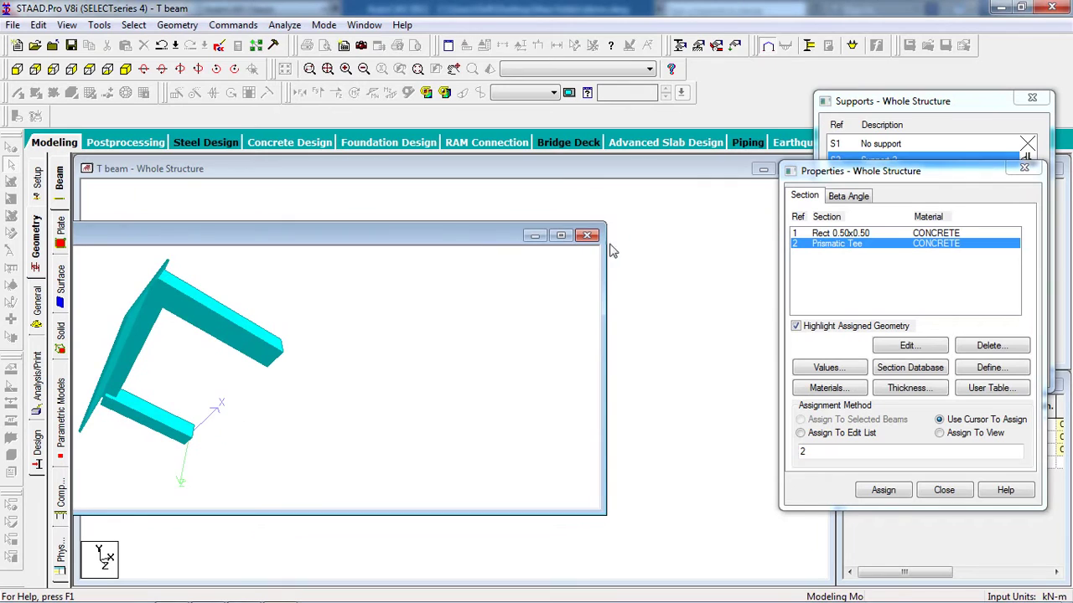
pyautogui.click(586, 235)
# Select the top beam, examine the T beam in a fresh 3D rendering and close the rendered view
pyautogui.click(316, 338)
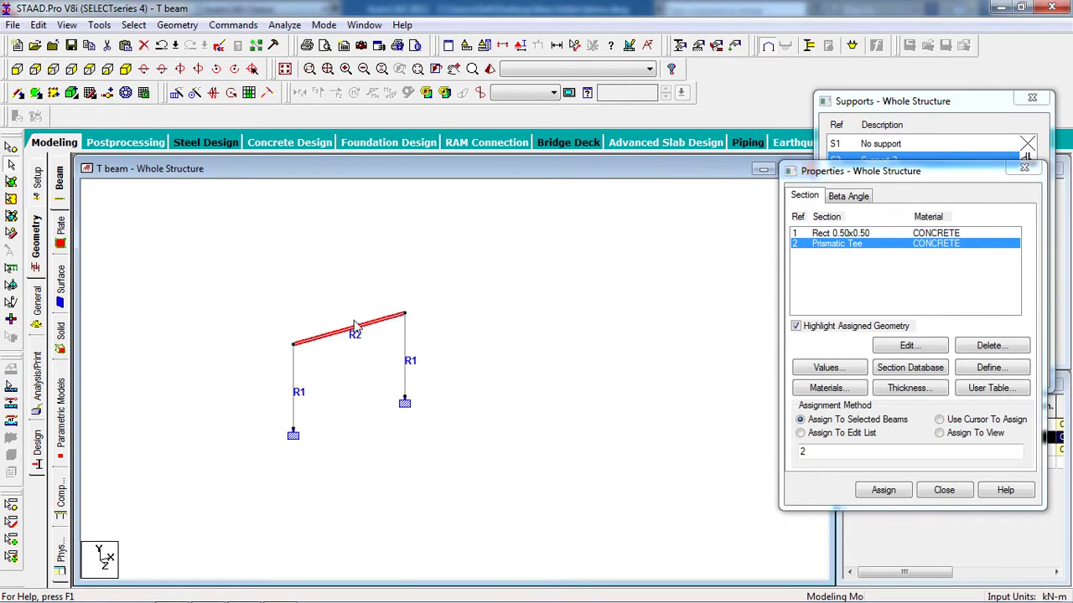
pyautogui.click(491, 69)
pyautogui.moveTo(534, 402); pyautogui.dragTo(548, 386)
pyautogui.moveTo(752, 228); pyautogui.dragTo(543, 257)
pyautogui.click(709, 240)
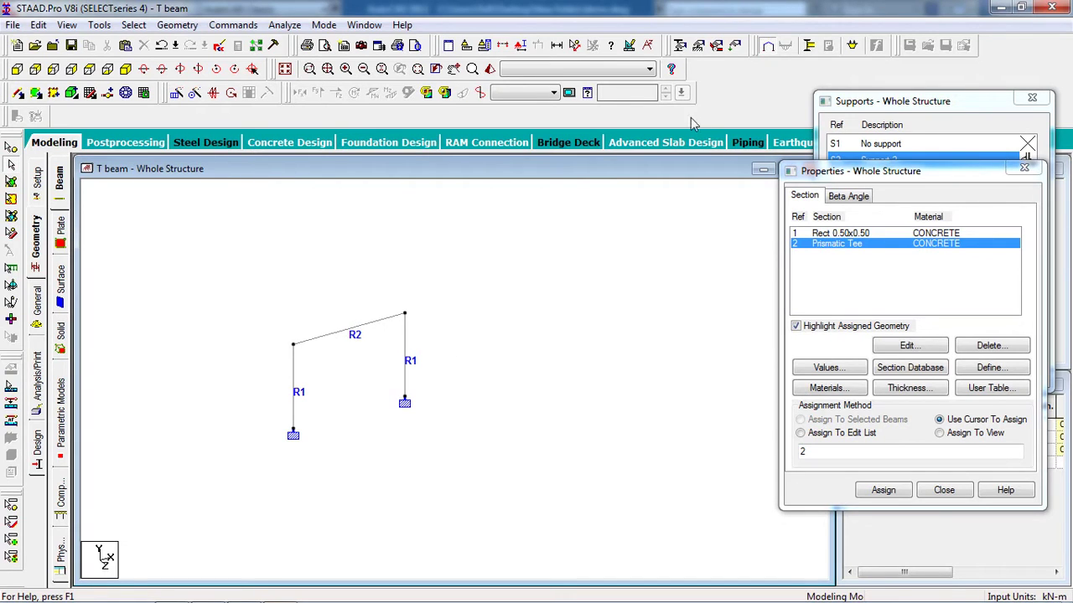
# Create primary load case 1 with loading type Dead and the title Dead
pyautogui.click(732, 44)
pyautogui.click(862, 196)
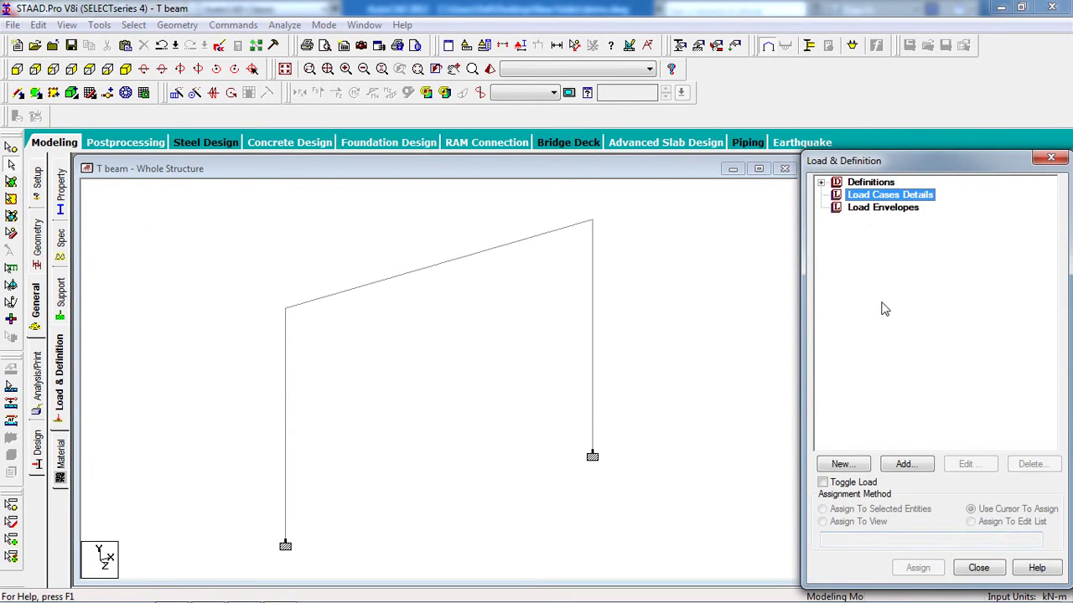
pyautogui.click(907, 464)
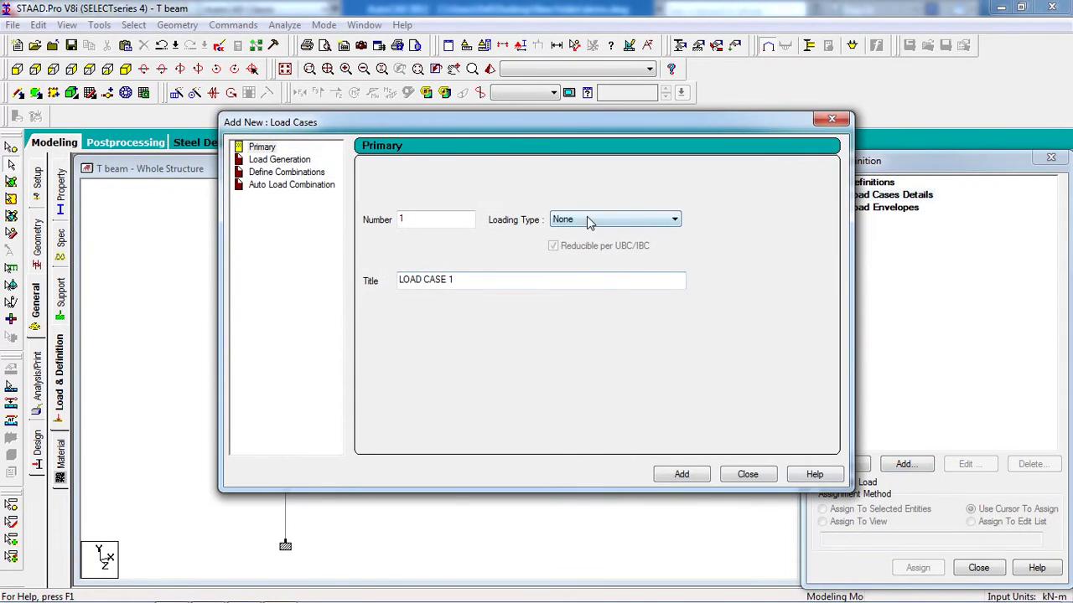
pyautogui.click(587, 220)
pyautogui.click(587, 231)
pyautogui.click(474, 281)
pyautogui.moveTo(475, 281); pyautogui.dragTo(272, 303)
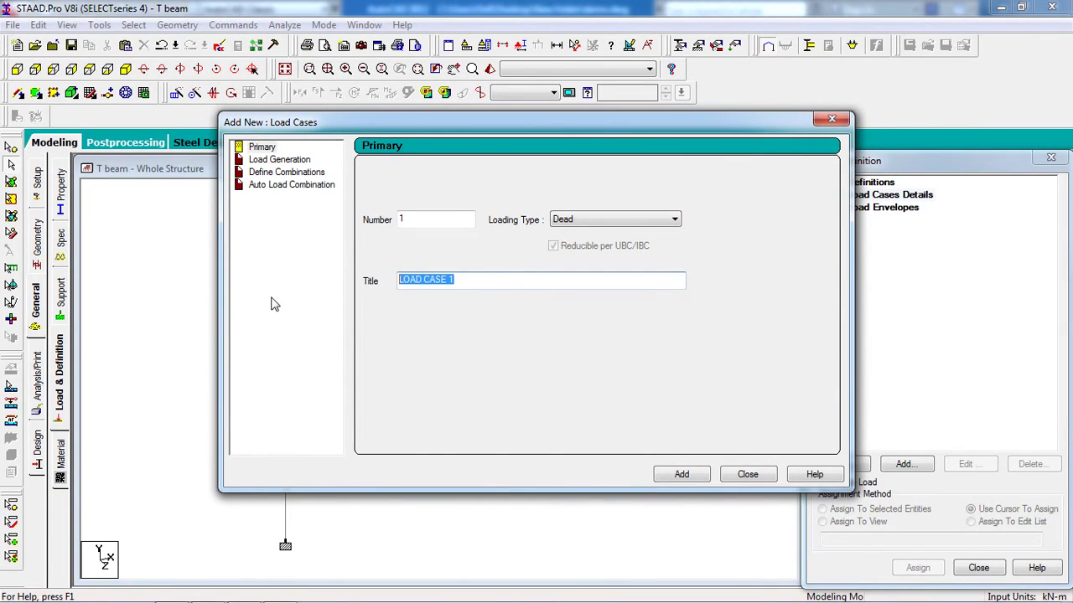
pyautogui.write('Dead')
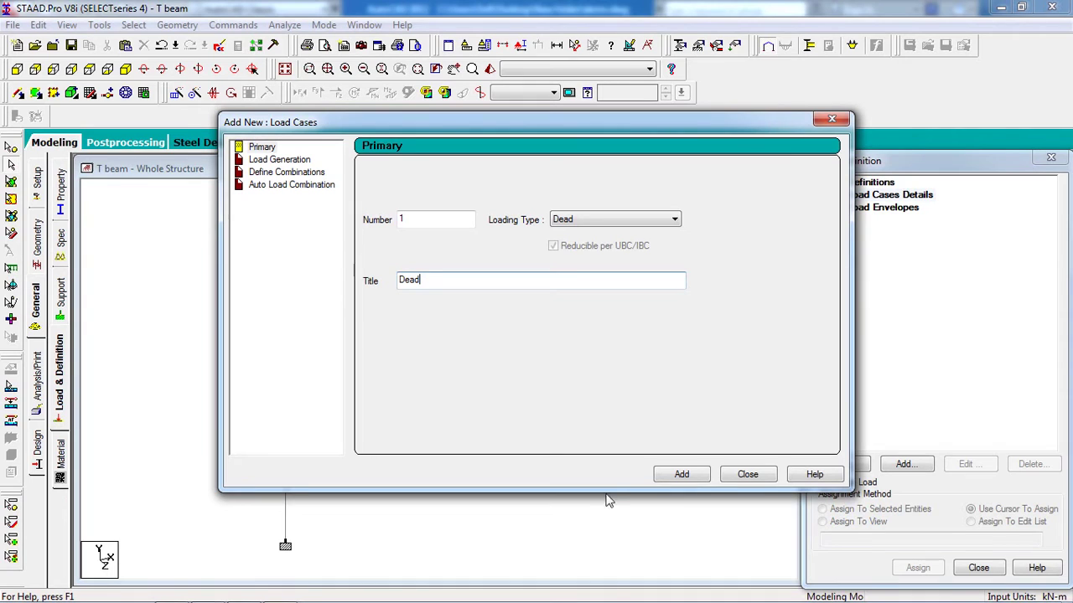
pyautogui.click(680, 474)
pyautogui.click(745, 473)
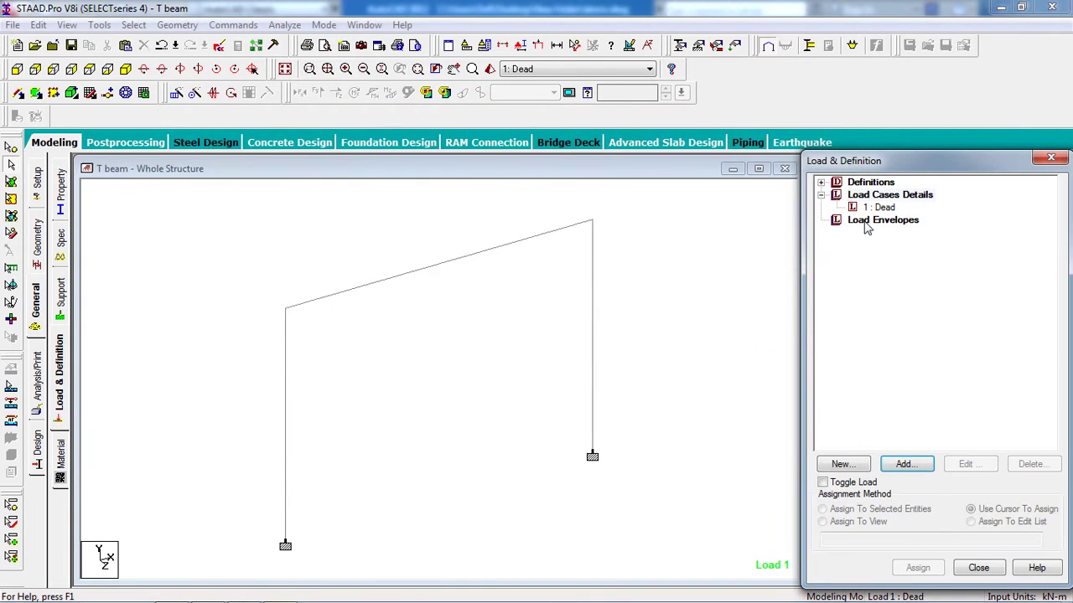
# Add a selfweight load in the Y direction with factor -1 to the Dead load case
pyautogui.click(884, 208)
pyautogui.click(900, 464)
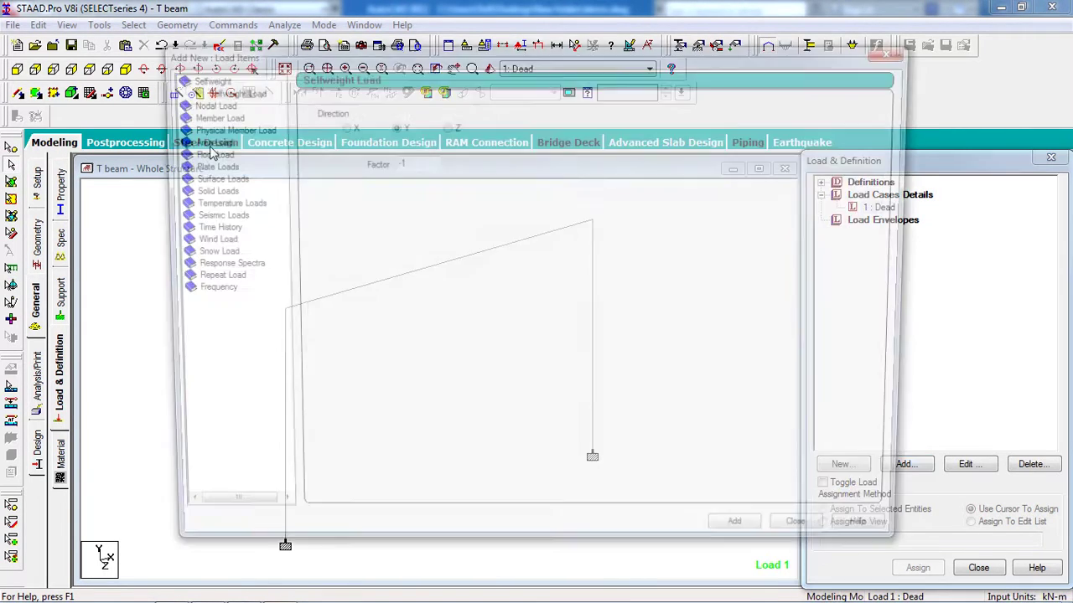
pyautogui.click(199, 94)
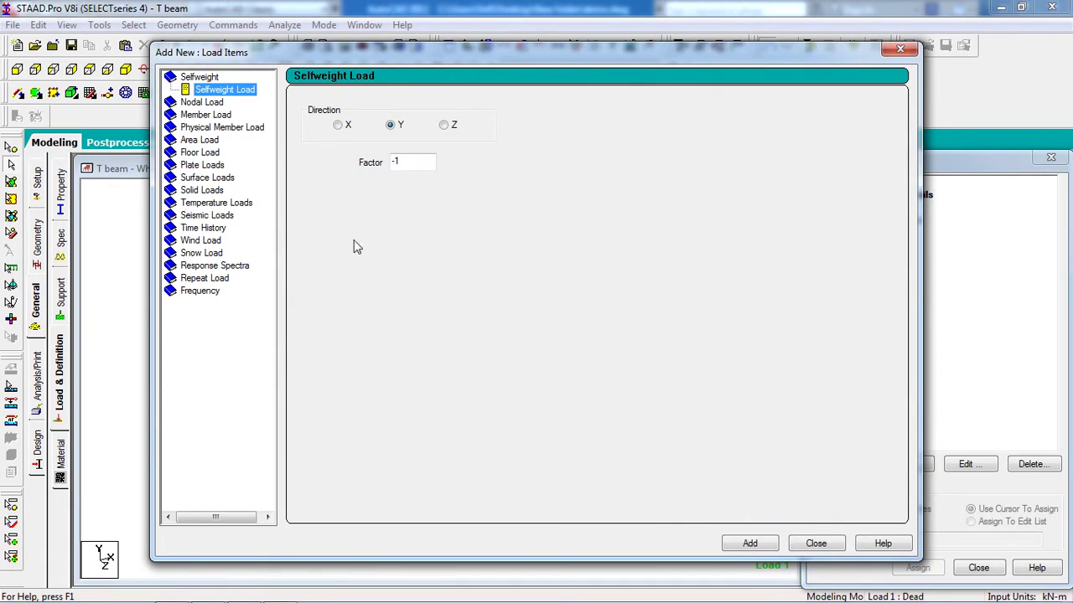
pyautogui.click(752, 544)
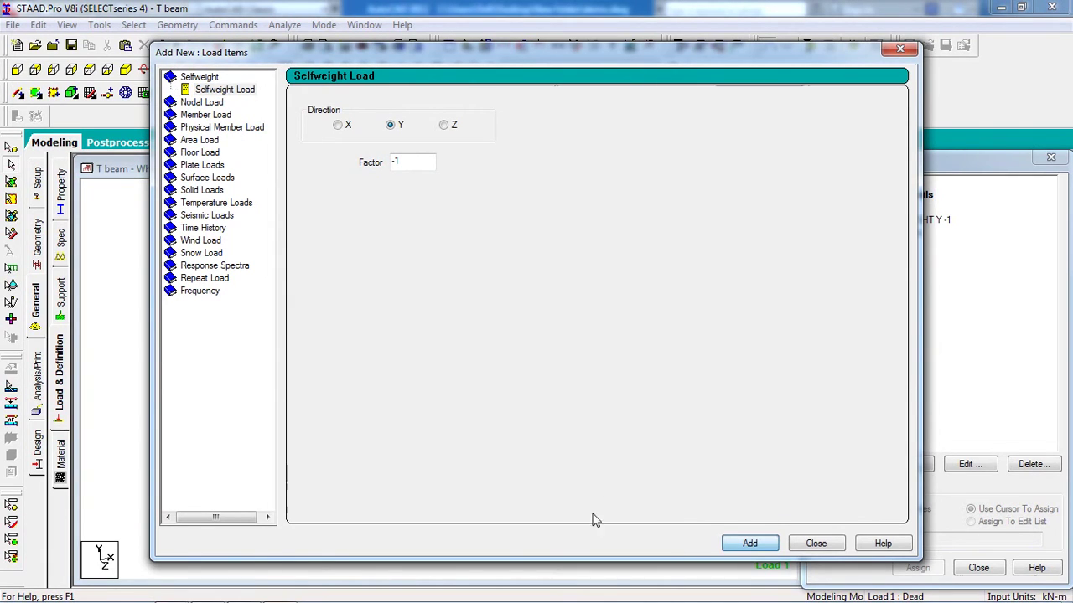
# Add a uniform member force of -10 kN/m in the GY direction to the Dead load case and finish adding load items
pyautogui.click(215, 117)
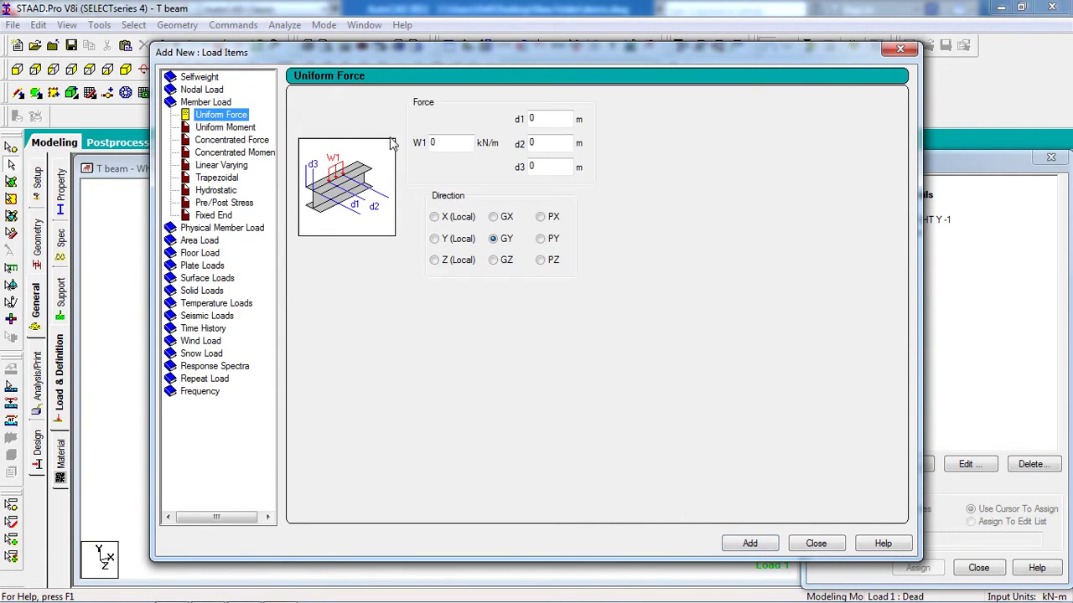
pyautogui.click(443, 144)
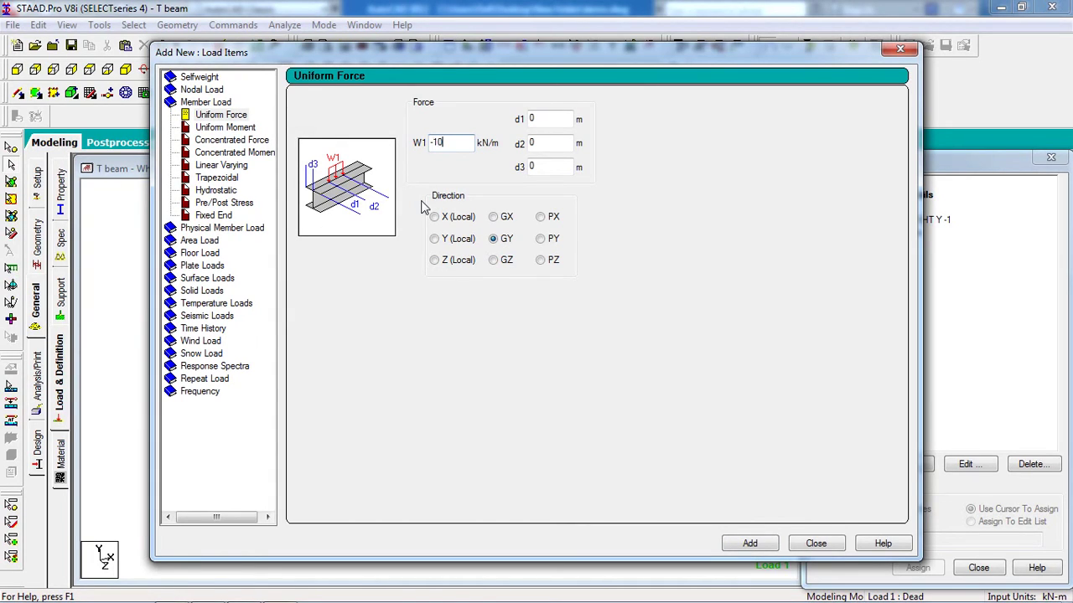
pyautogui.click(757, 548)
pyautogui.click(815, 543)
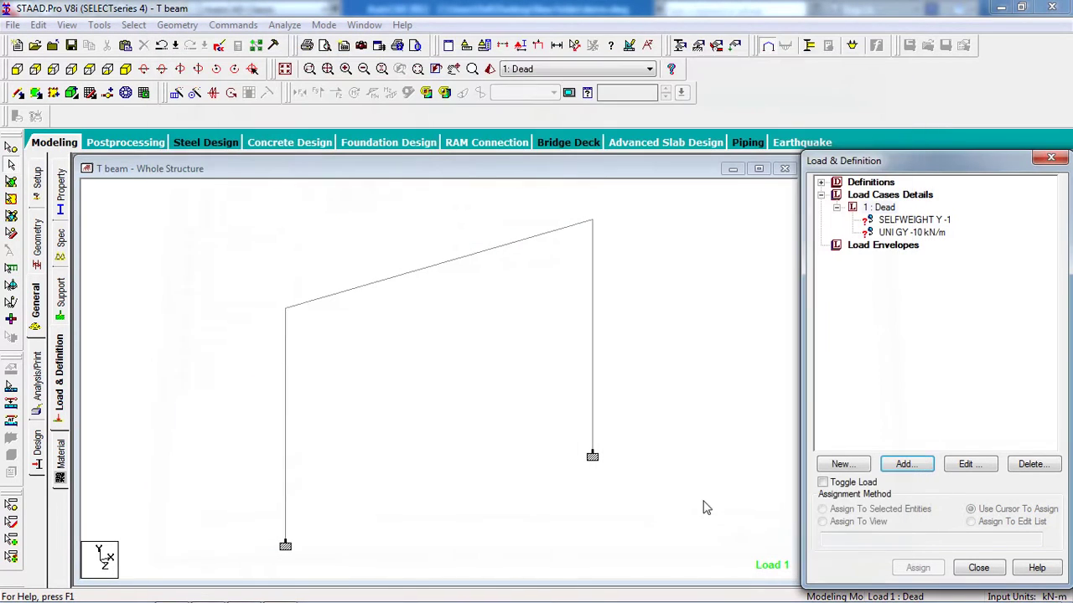
# Assign the selfweight load to the entire frame in view and confirm the assignment
pyautogui.click(911, 220)
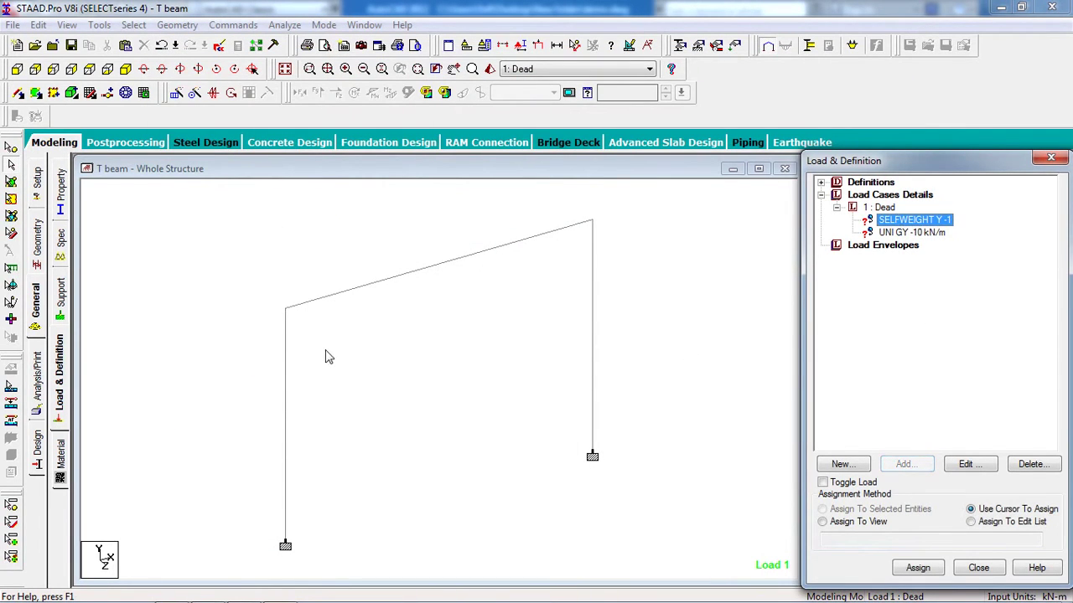
pyautogui.click(822, 521)
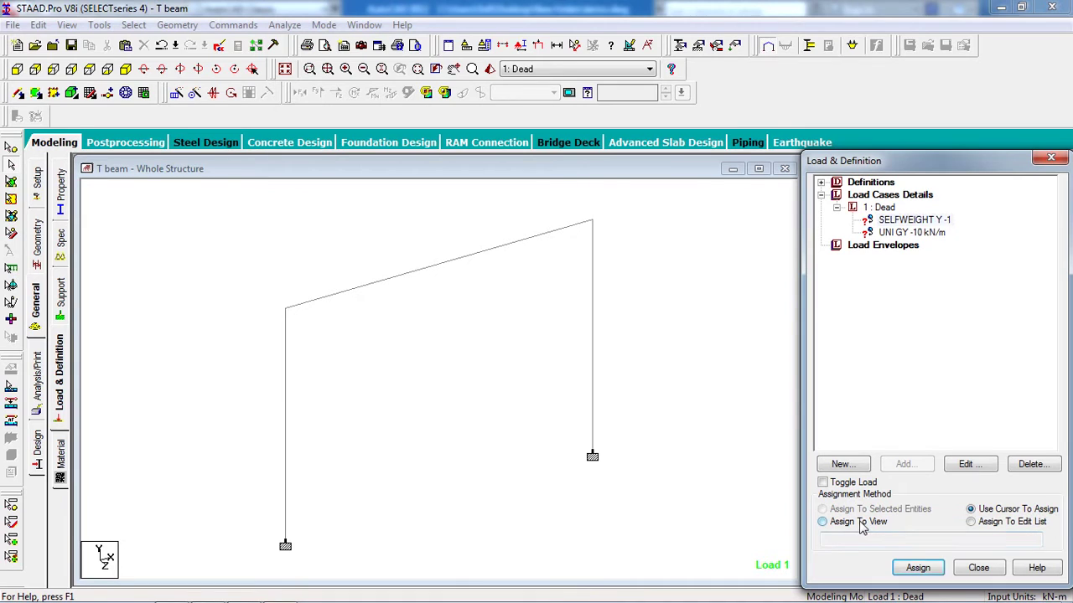
pyautogui.click(917, 568)
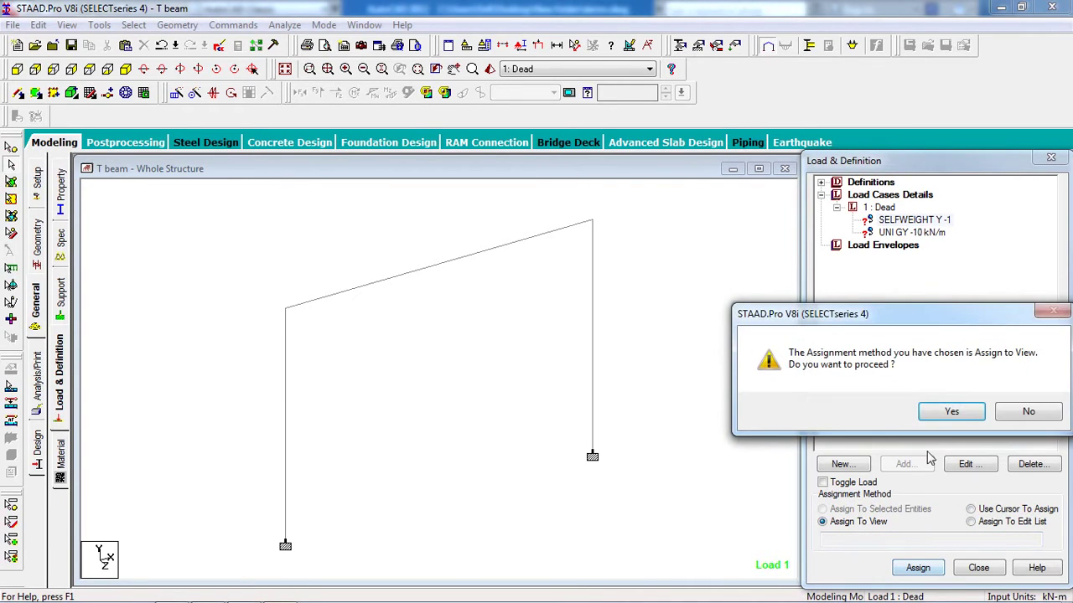
pyautogui.click(950, 411)
# Assign the -10 kN/m uniform load to the selected top beam only
pyautogui.click(911, 233)
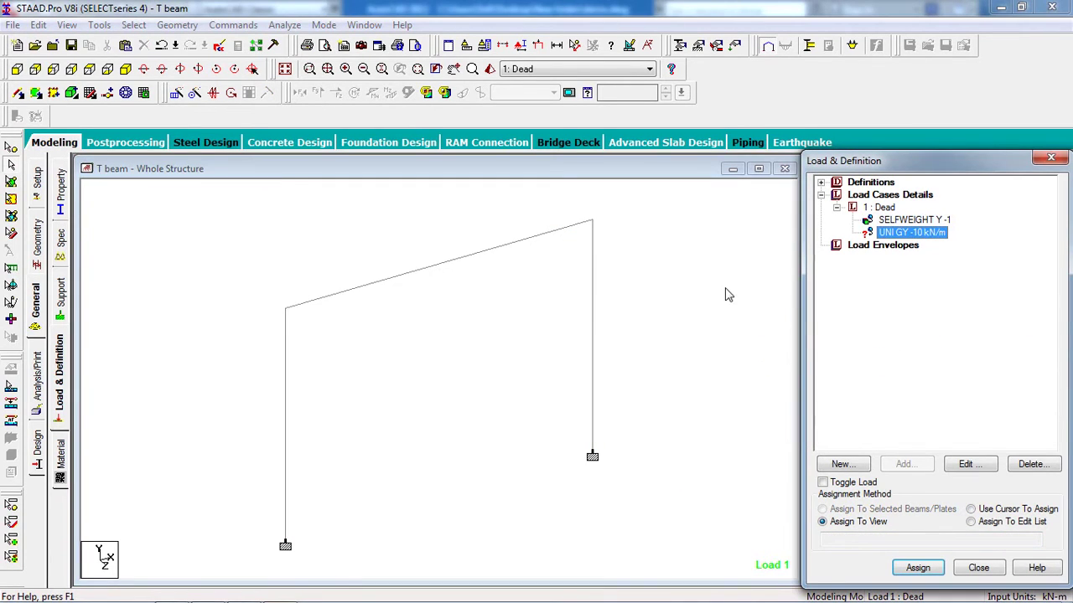
pyautogui.click(419, 271)
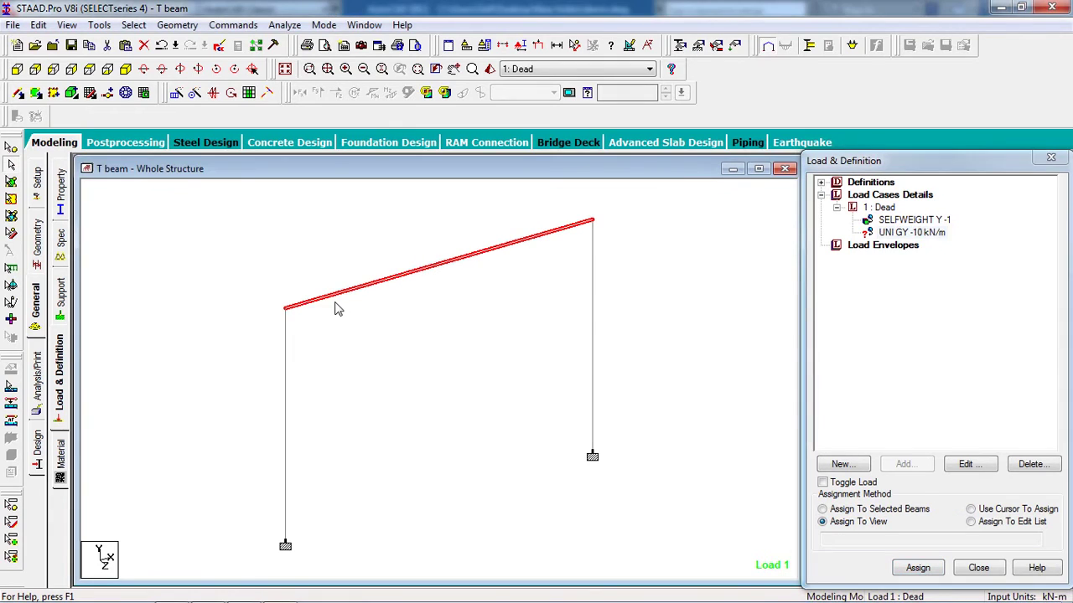
pyautogui.click(939, 233)
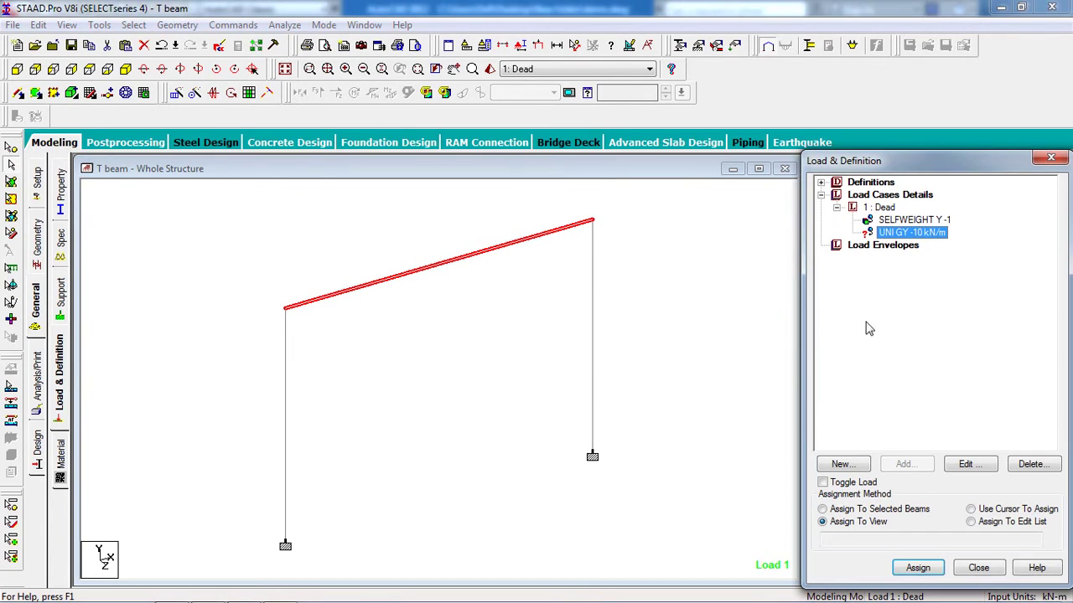
pyautogui.click(866, 509)
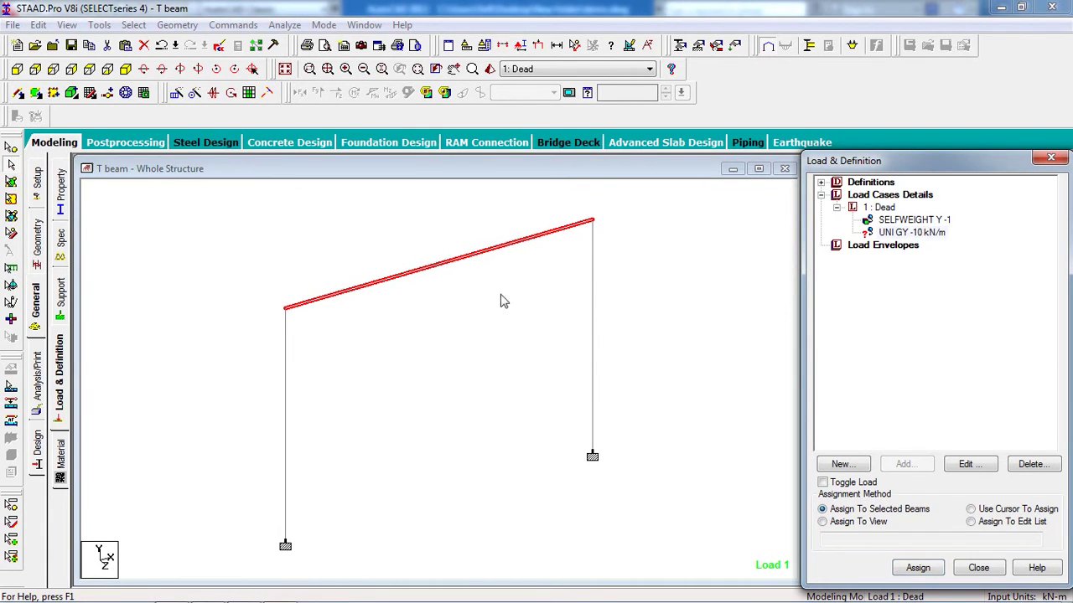
pyautogui.click(916, 568)
pyautogui.click(952, 409)
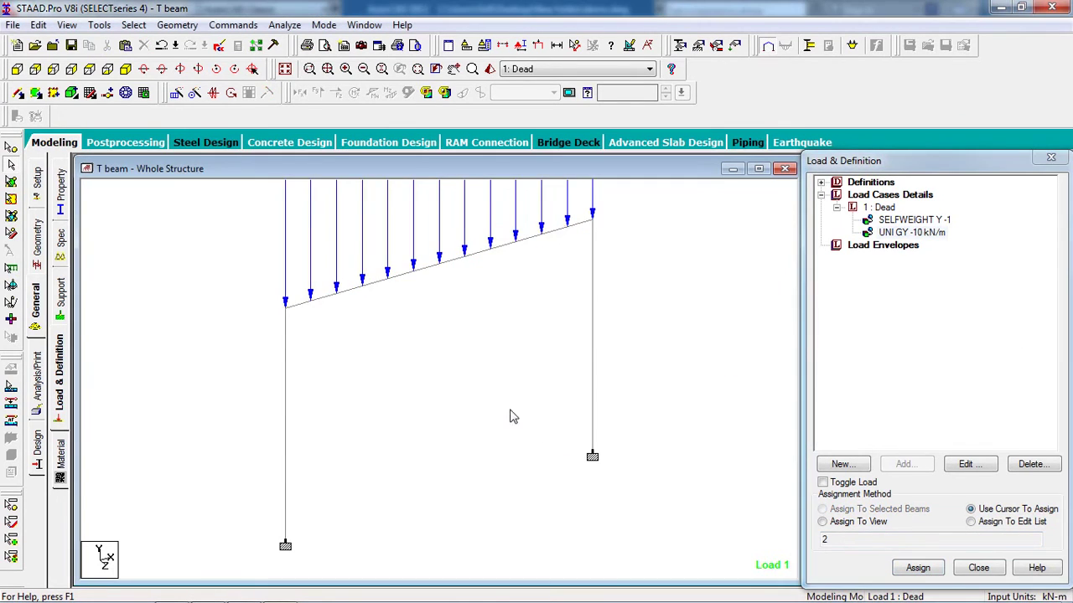
pyautogui.press('Right')
pyautogui.press('Right')
pyautogui.press('Right')
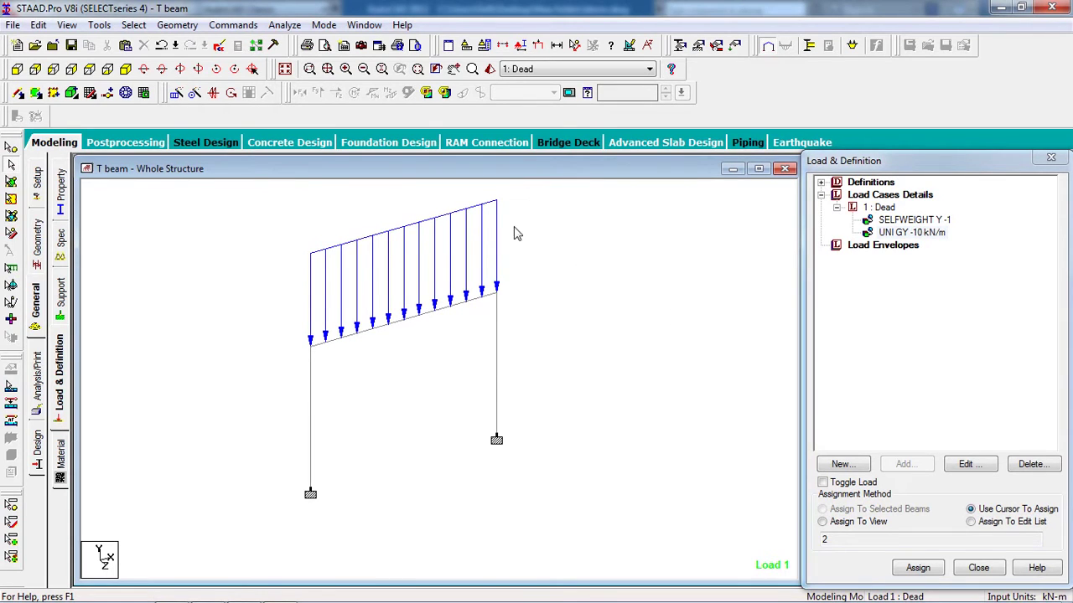
# Add a Perform Analysis command with the print option All
pyautogui.click(230, 25)
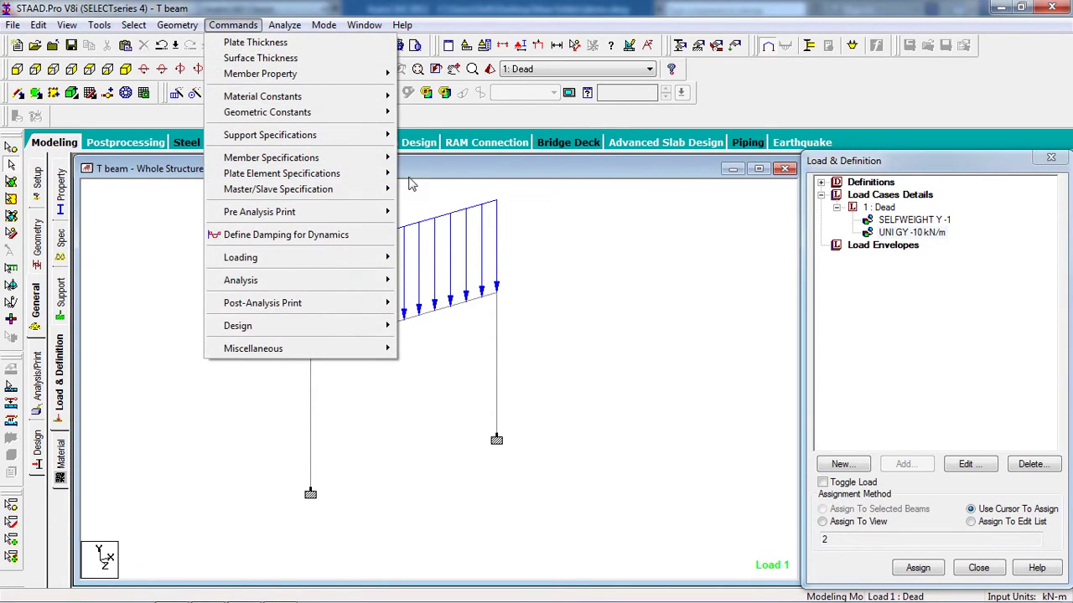
pyautogui.moveTo(347, 281)
pyautogui.click(404, 282)
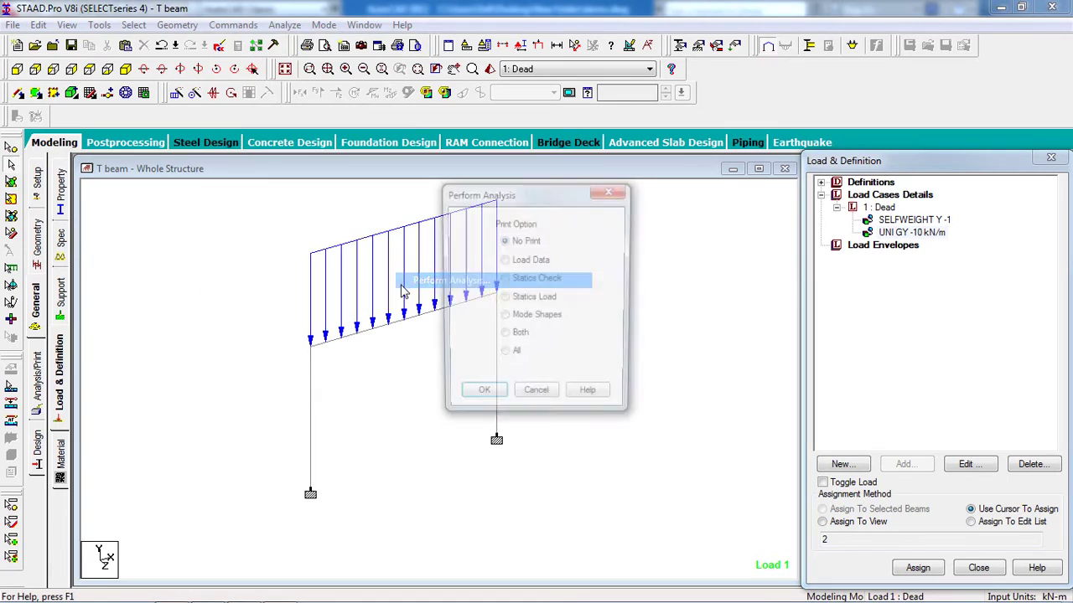
pyautogui.click(504, 355)
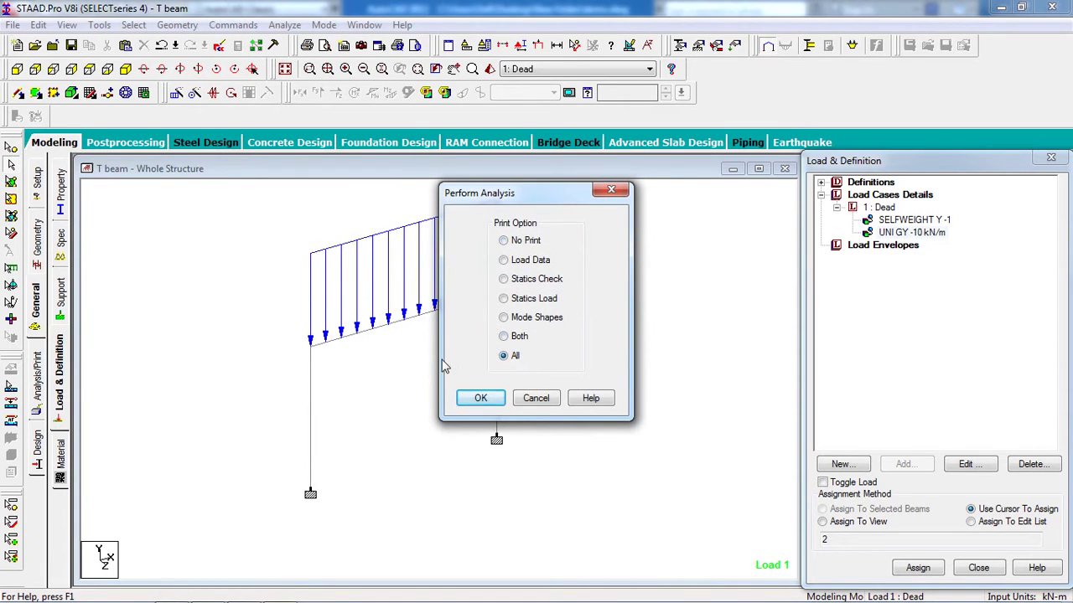
pyautogui.click(480, 398)
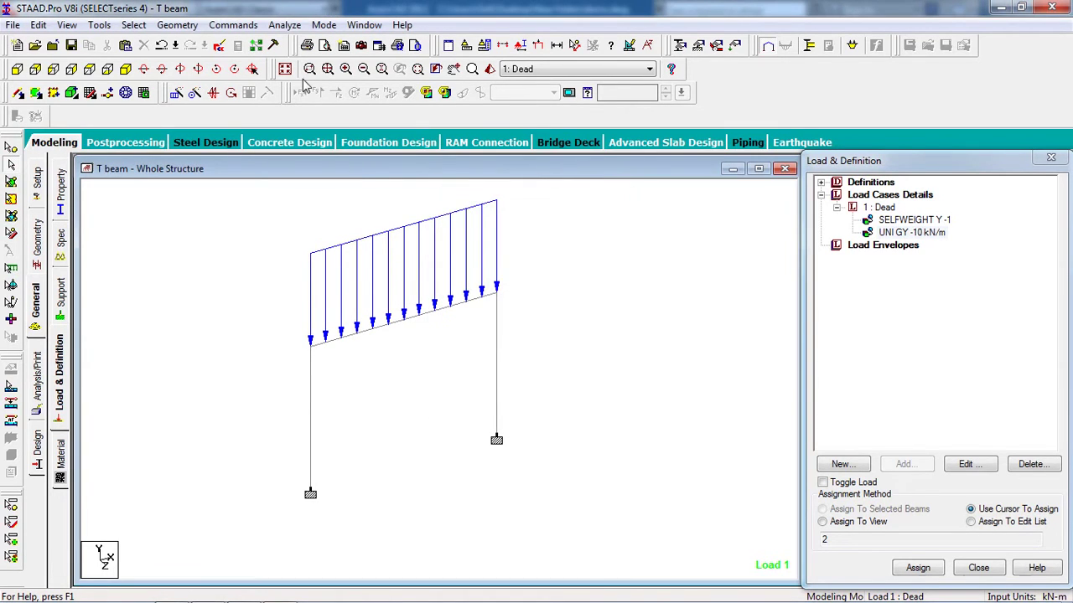
# Run the analysis of the frame and open its output file
pyautogui.click(285, 25)
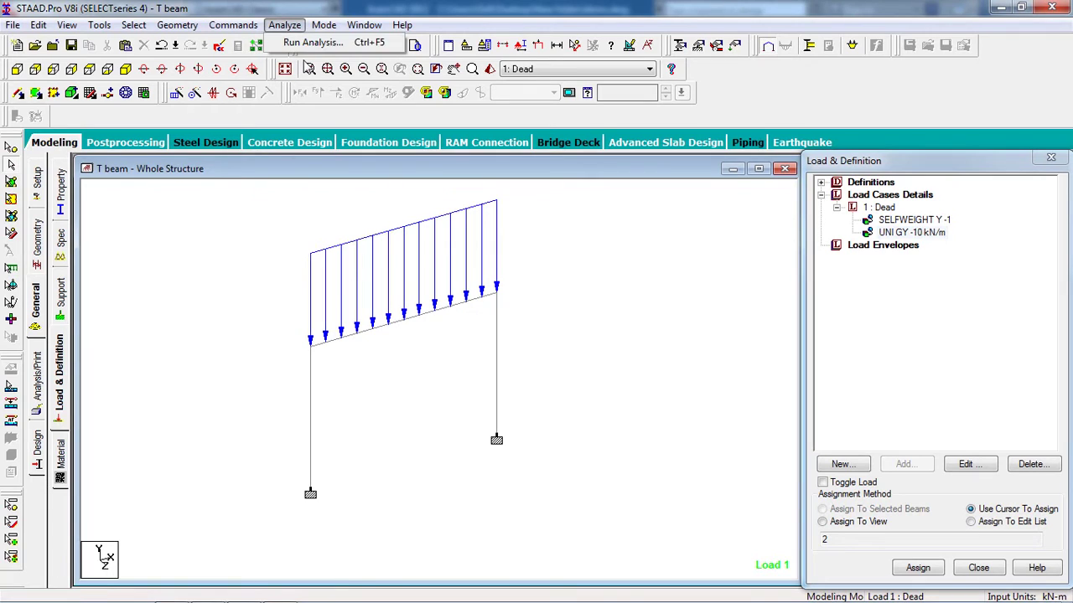
pyautogui.click(308, 41)
pyautogui.click(440, 331)
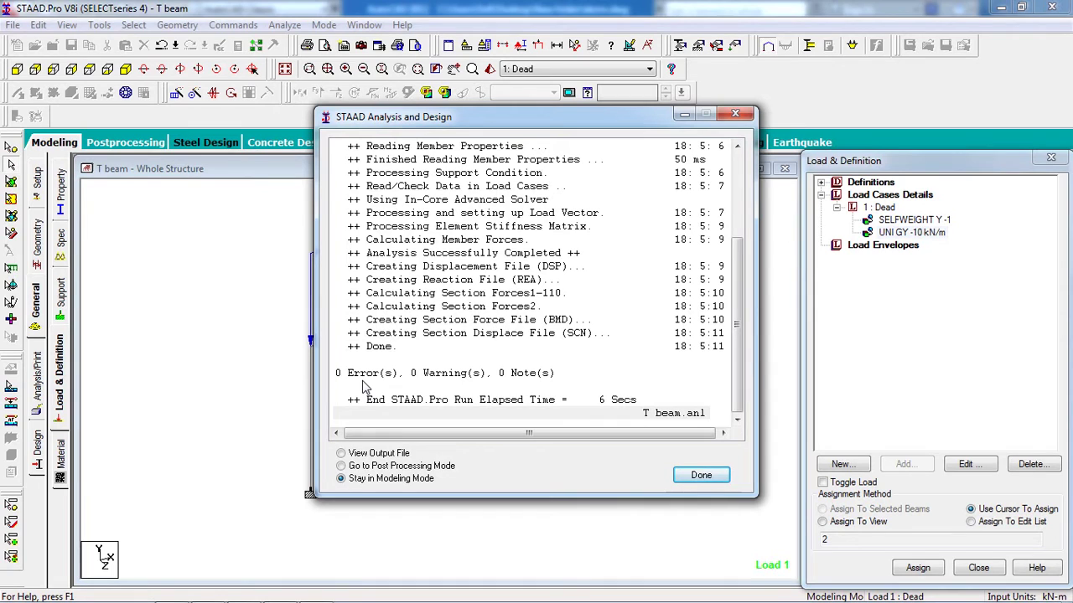
pyautogui.click(379, 455)
pyautogui.click(702, 477)
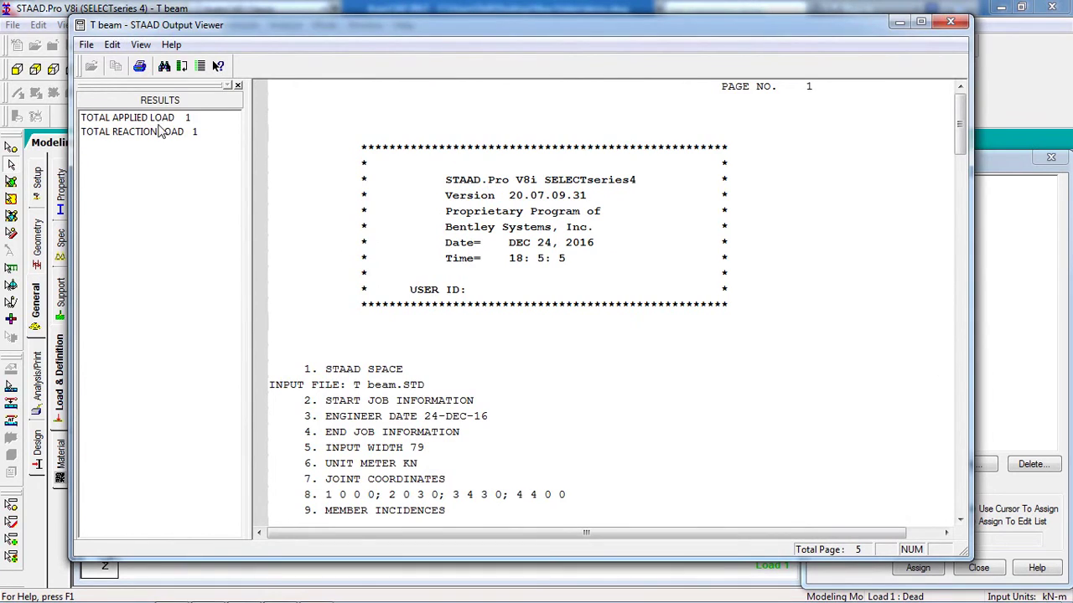
# Examine the total applied load and total reaction load summaries in the analysis output, comparing their Y force sums, and close the output
pyautogui.click(134, 118)
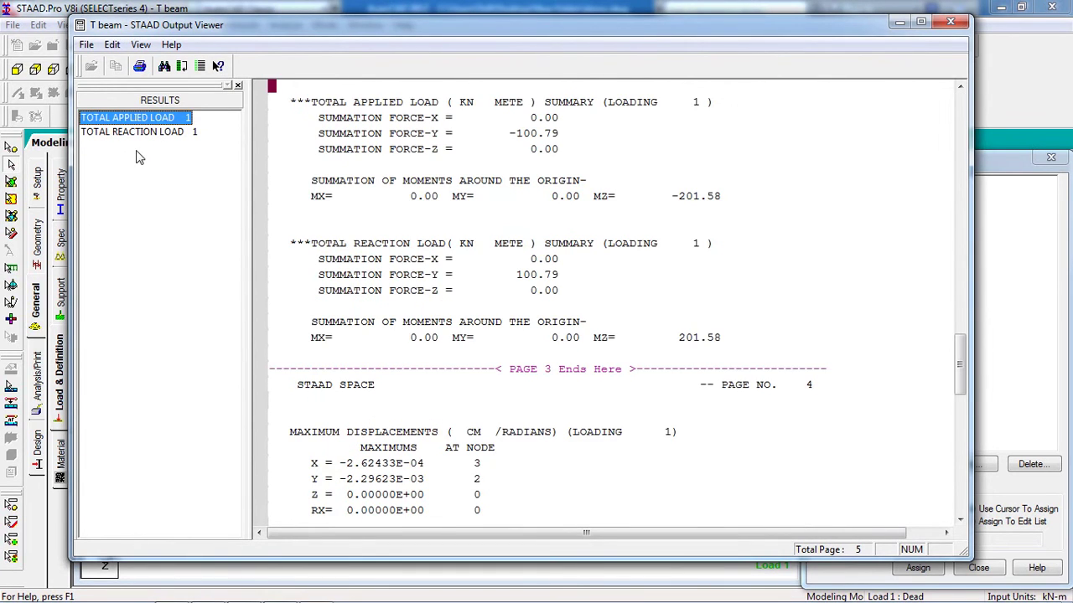
pyautogui.click(501, 184)
pyautogui.scroll(-15, 501, 201)
pyautogui.scroll(10, 496, 369)
pyautogui.click(186, 132)
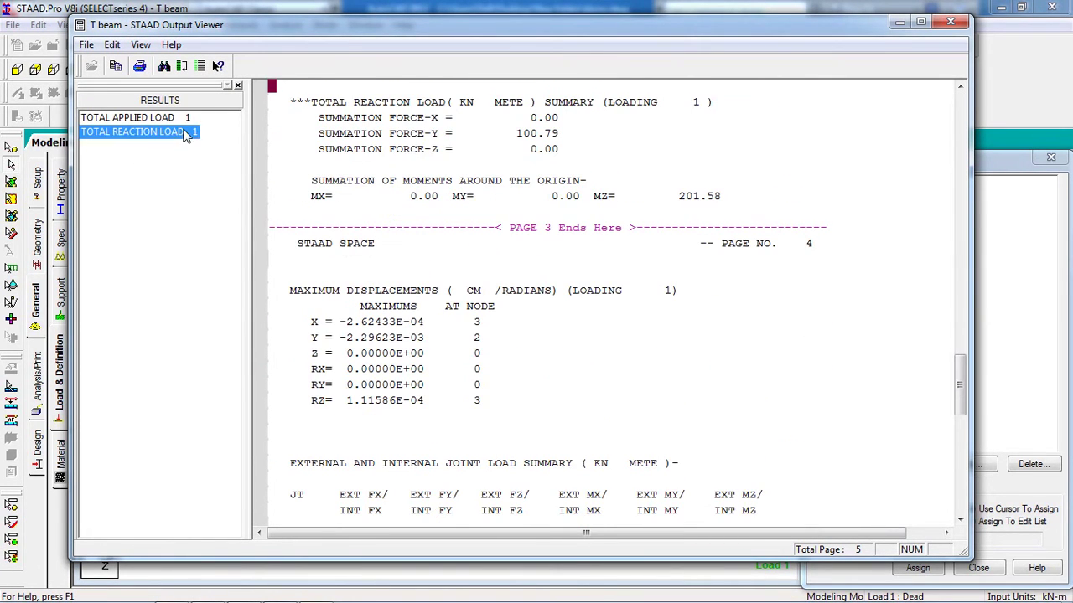
pyautogui.click(502, 199)
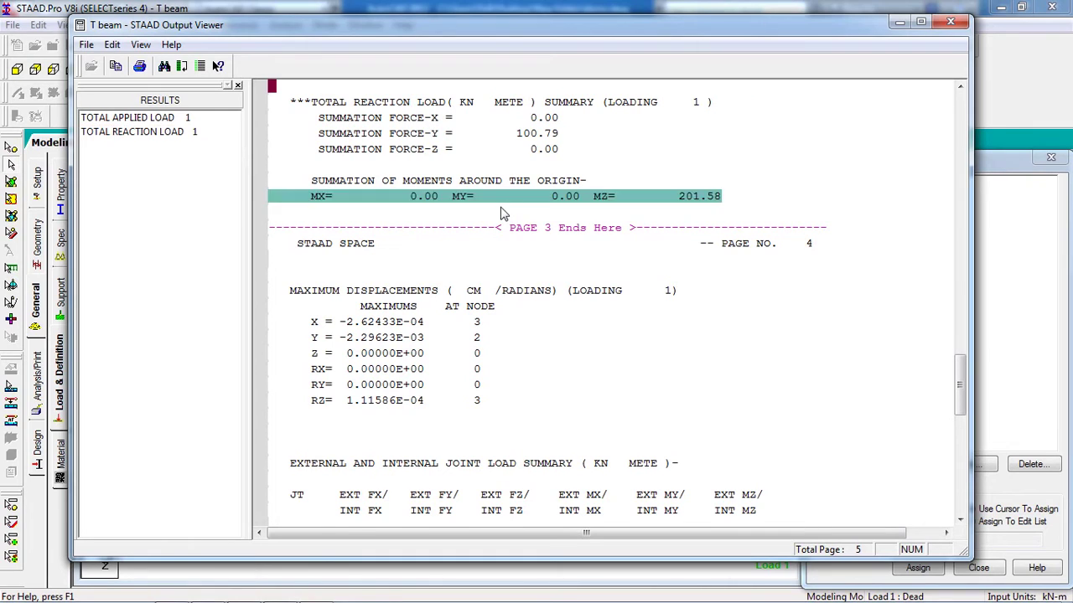
pyautogui.scroll(3, 498, 226)
pyautogui.click(405, 280)
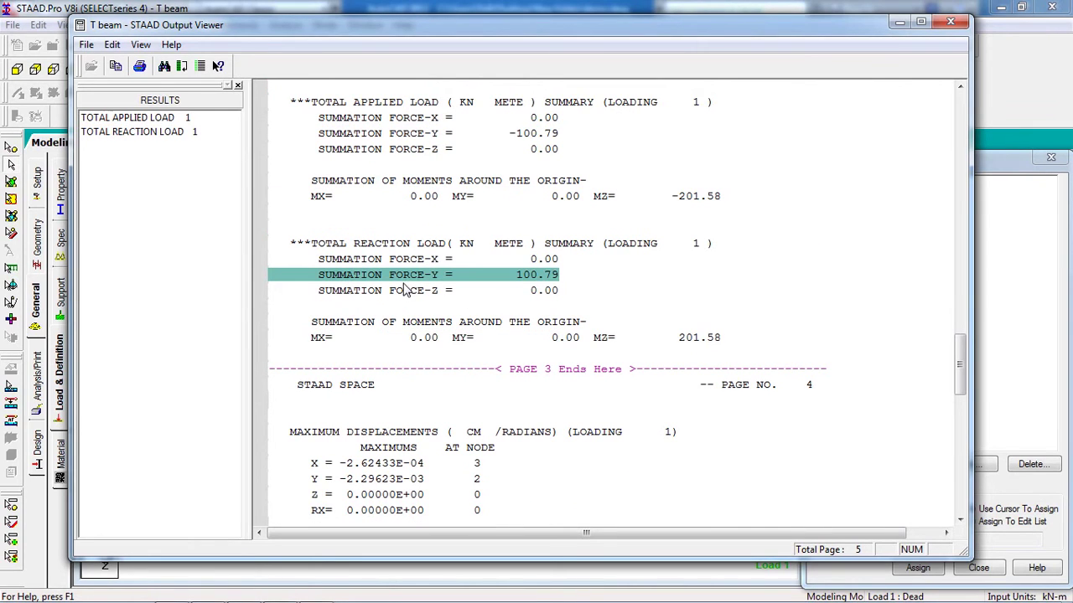
pyautogui.scroll(4, 546, 293)
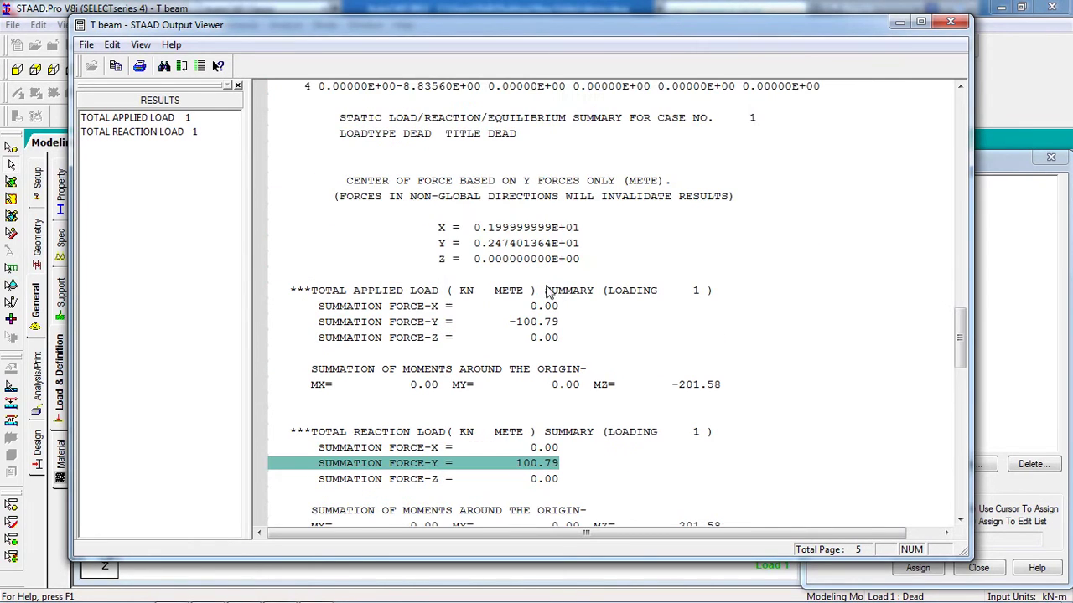
pyautogui.click(539, 329)
pyautogui.click(951, 21)
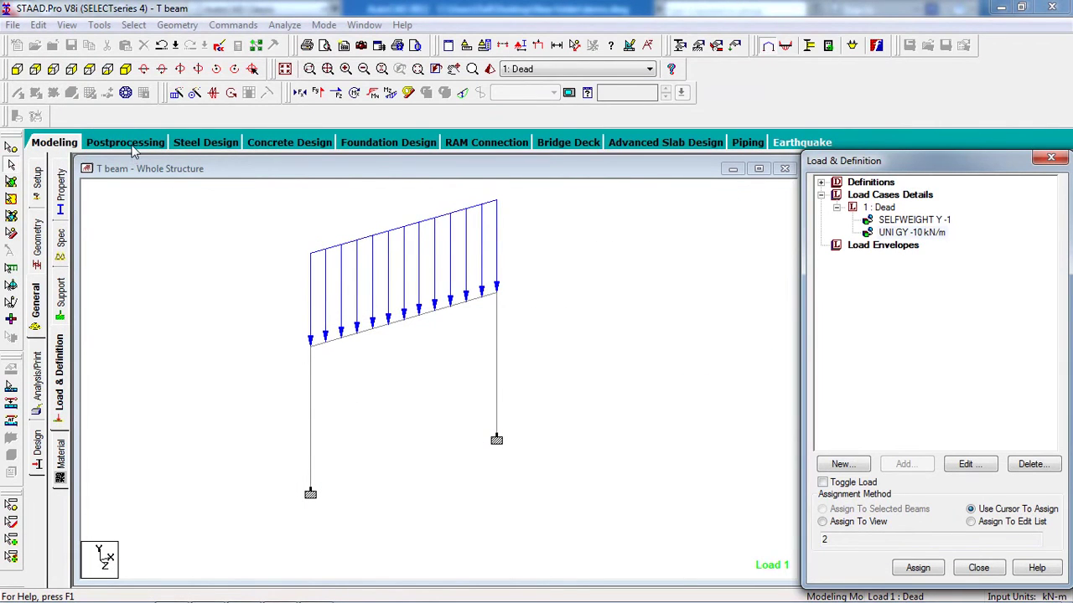
# Switch to postprocessing with the Dead load case results and display the beam stress diagram on the frame
pyautogui.click(128, 144)
pyautogui.click(561, 429)
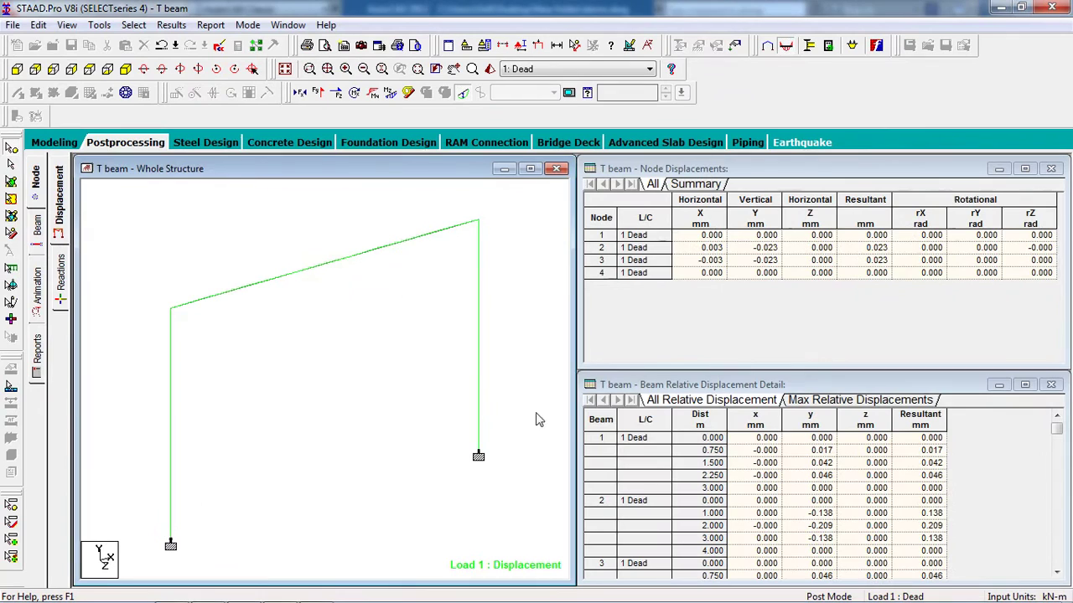
pyautogui.click(408, 93)
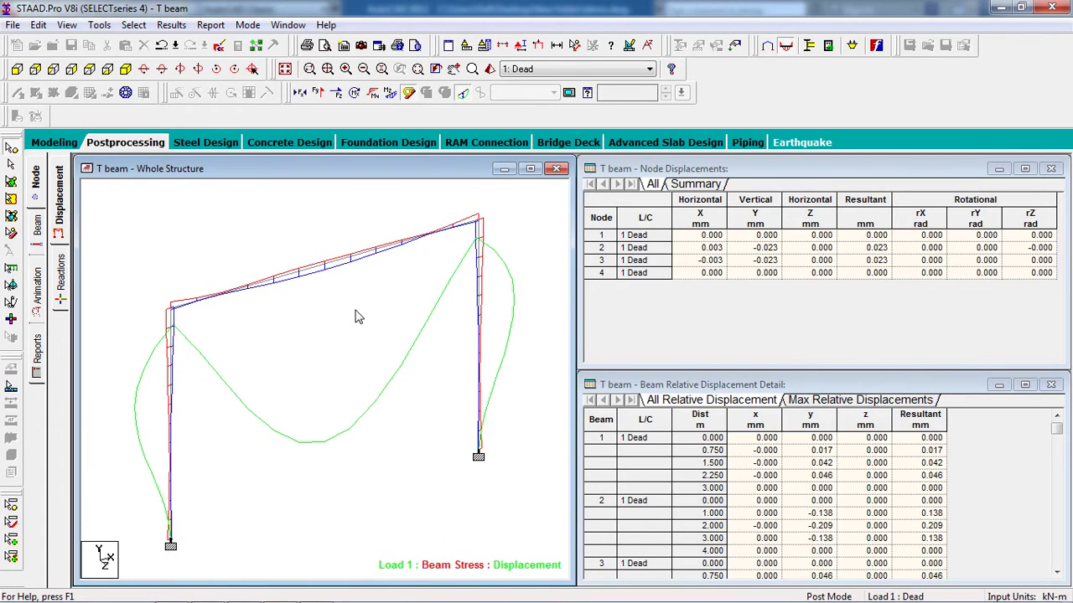
# Clear the beam stress diagram and view the displacement, Shear Z and axial force diagrams of the frame one by one
pyautogui.click(408, 93)
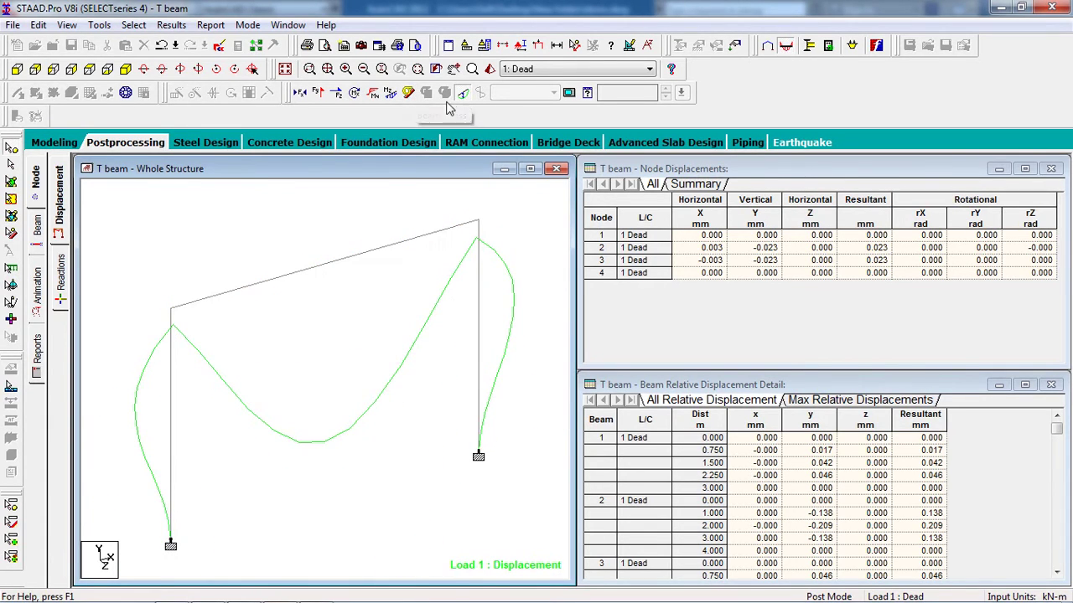
pyautogui.click(463, 94)
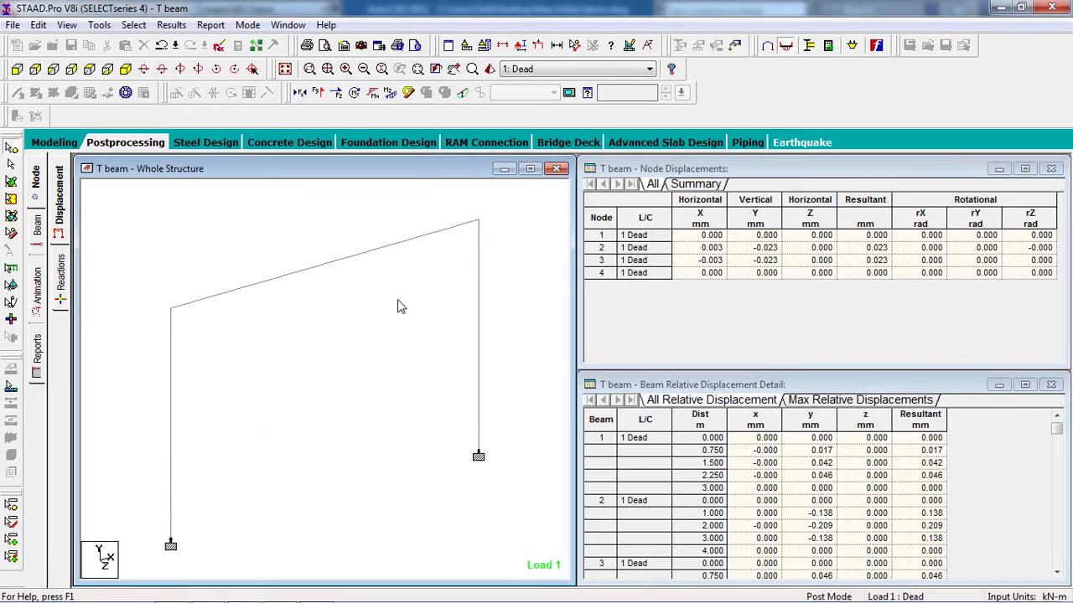
pyautogui.click(462, 94)
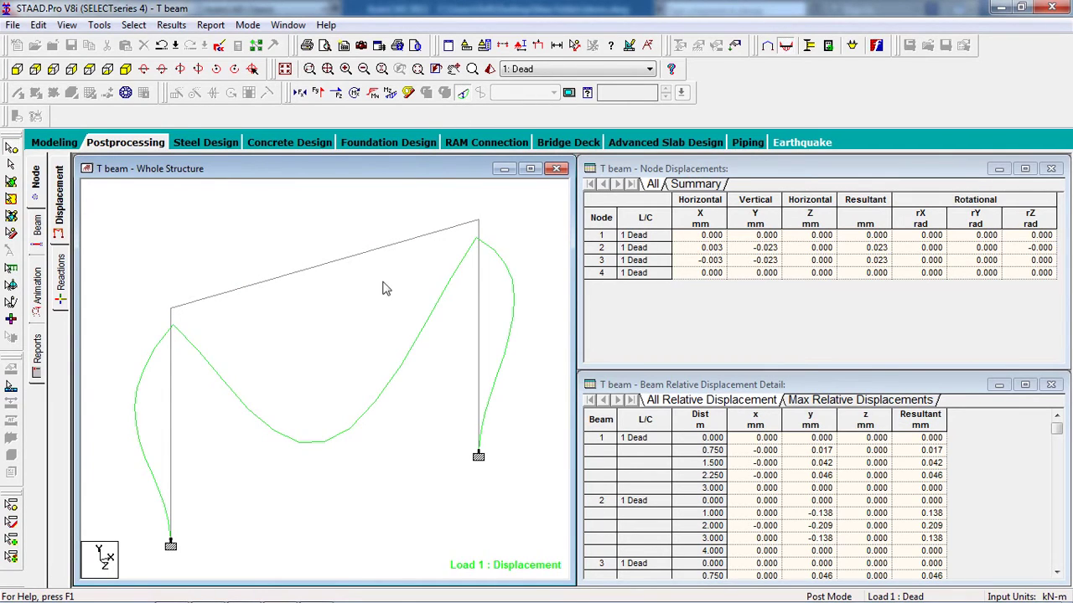
pyautogui.click(336, 93)
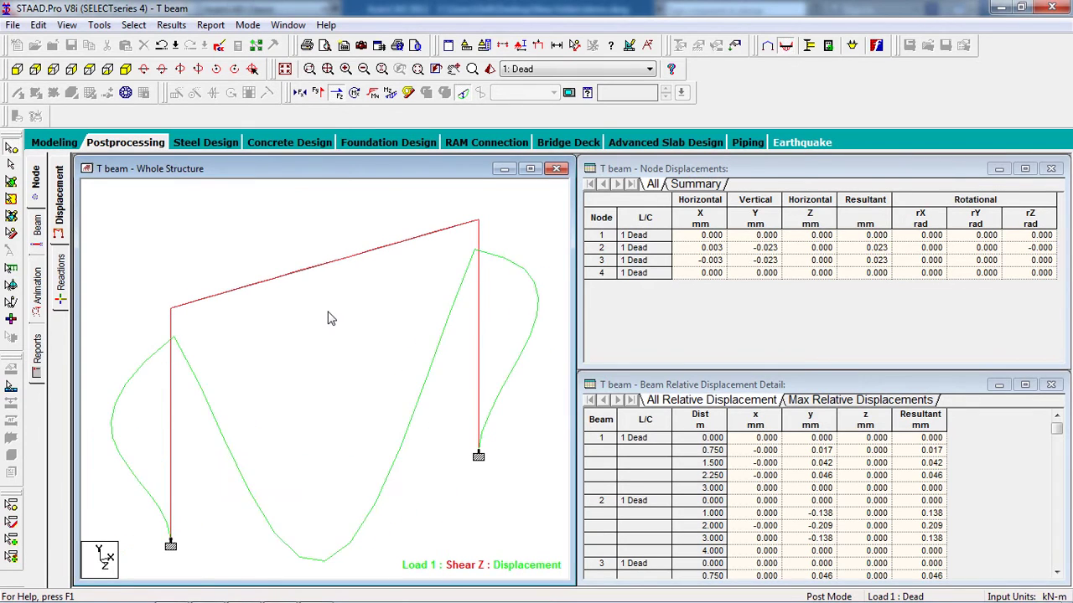
pyautogui.click(336, 93)
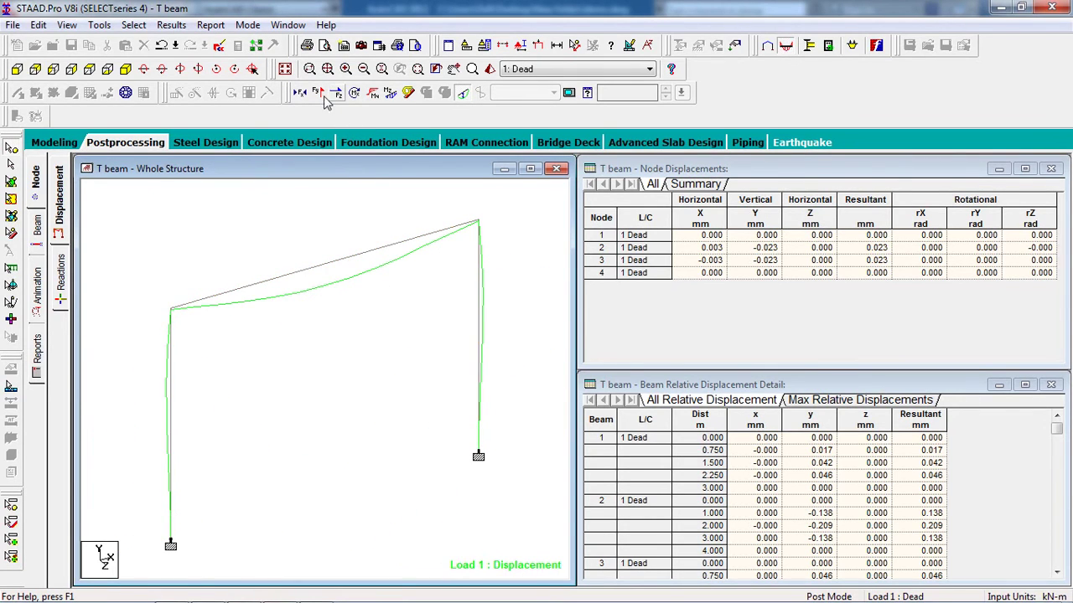
pyautogui.click(301, 93)
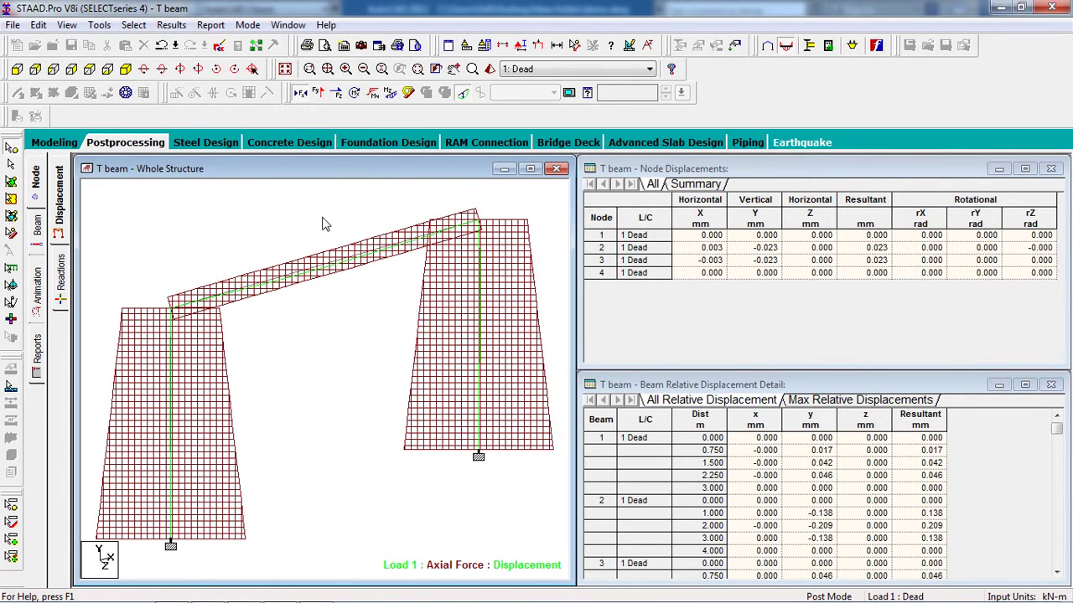
pyautogui.click(300, 93)
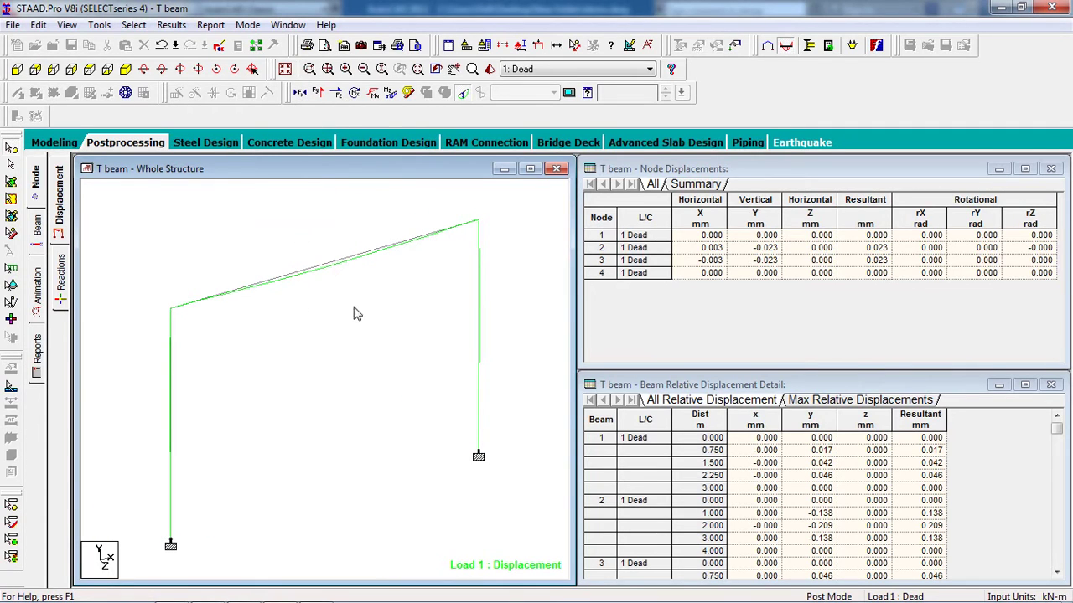
# Show the beam force results and view the Bending Z, Bending Y, torsion and Shear Y diagrams in turn
pyautogui.click(37, 226)
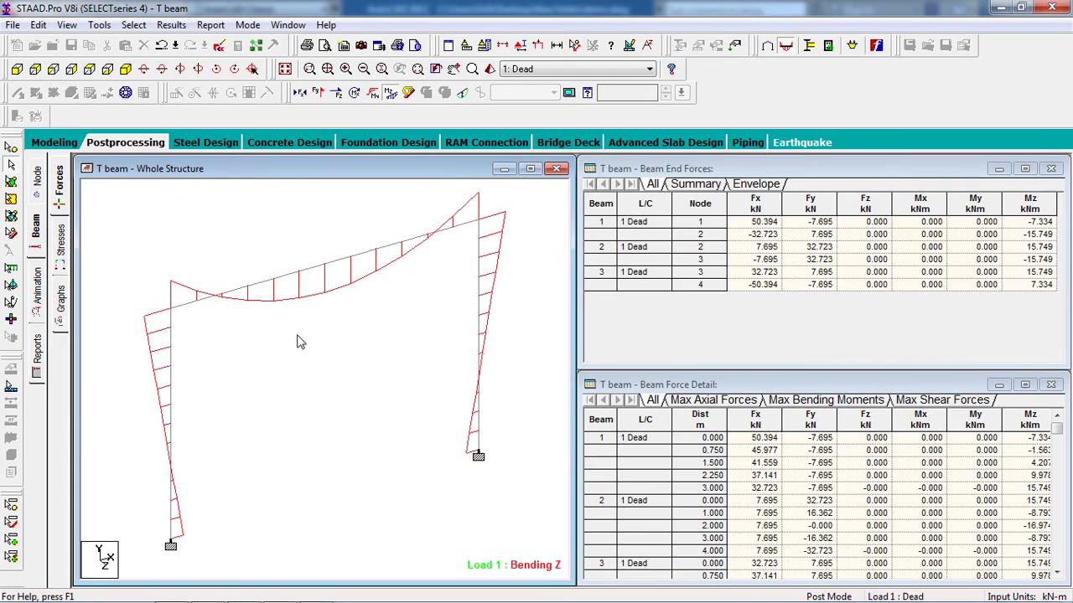
pyautogui.click(373, 95)
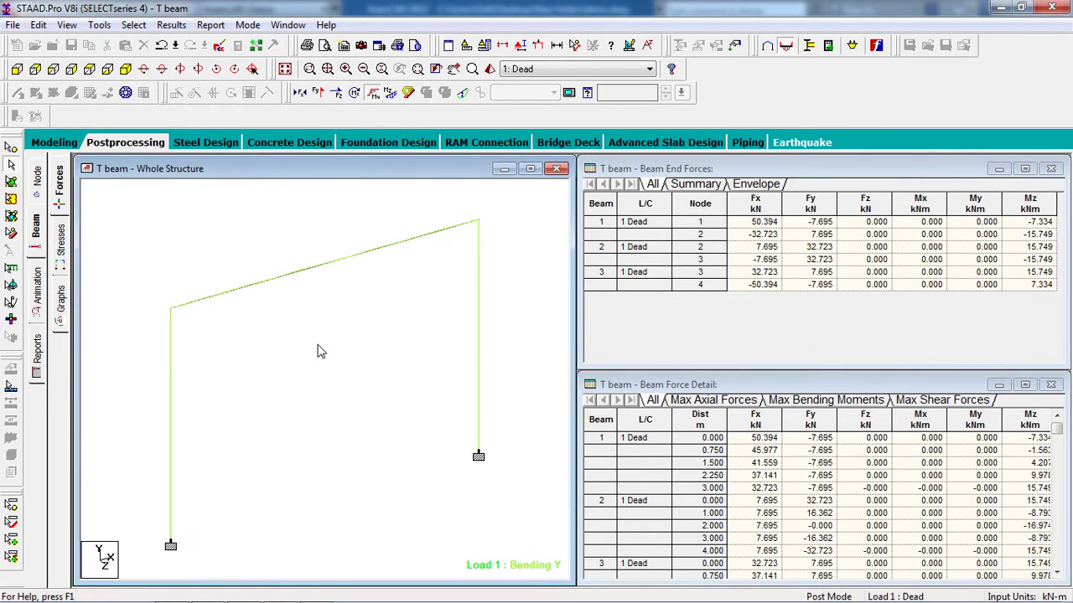
pyautogui.click(355, 92)
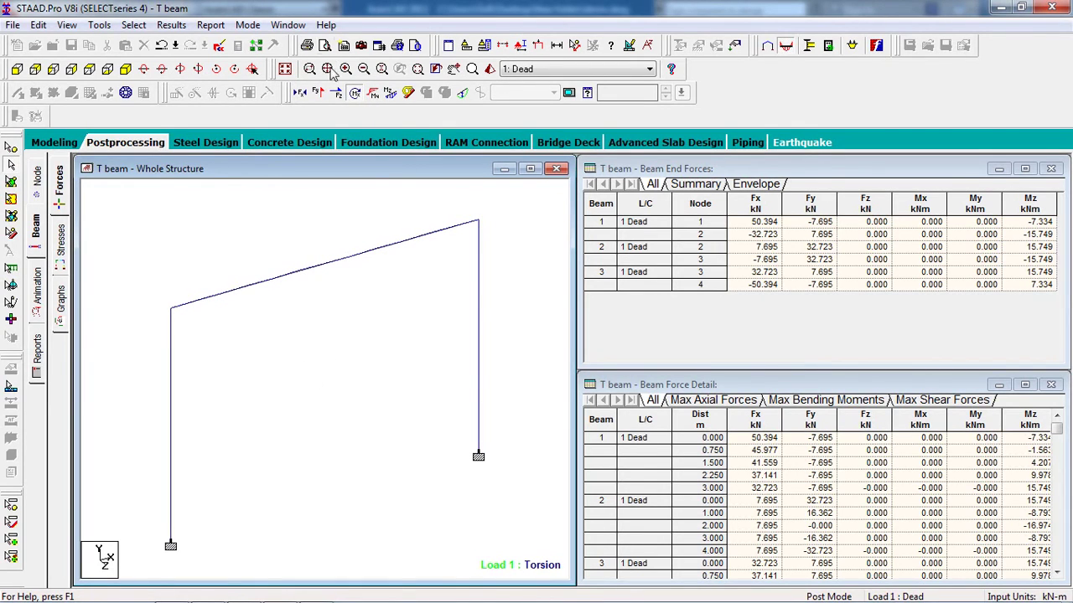
pyautogui.click(318, 92)
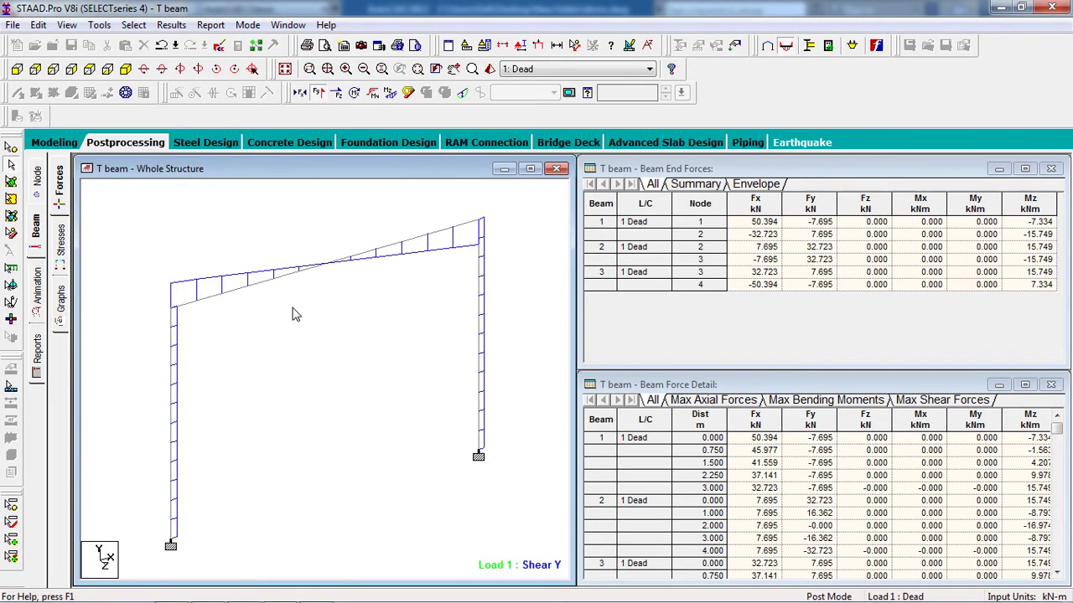
pyautogui.click(319, 92)
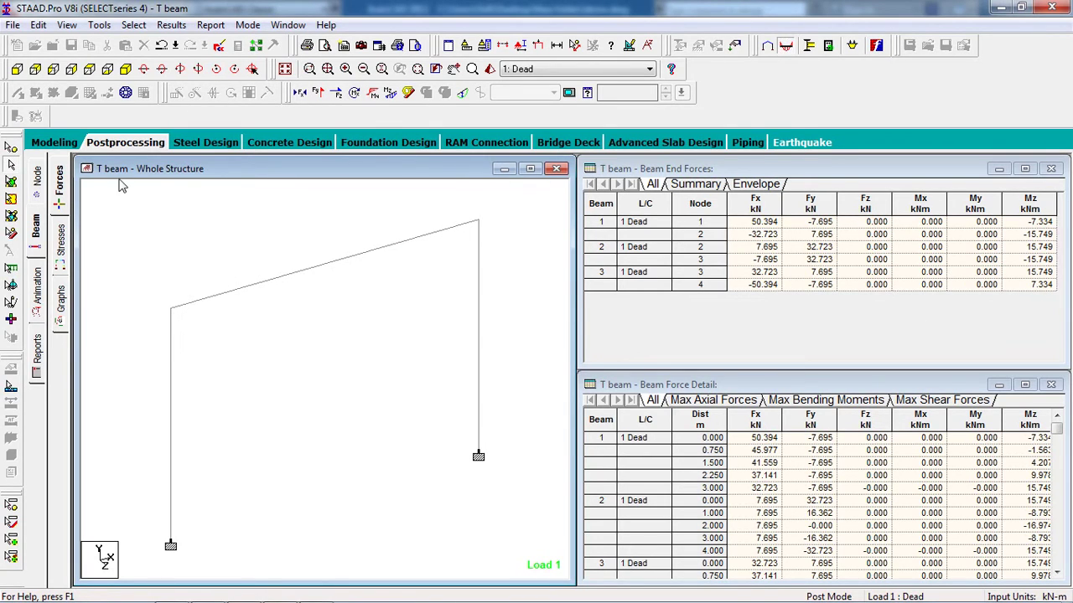
# Return to modeling, open the concrete design settings and set the current design code to IS456
pyautogui.click(73, 149)
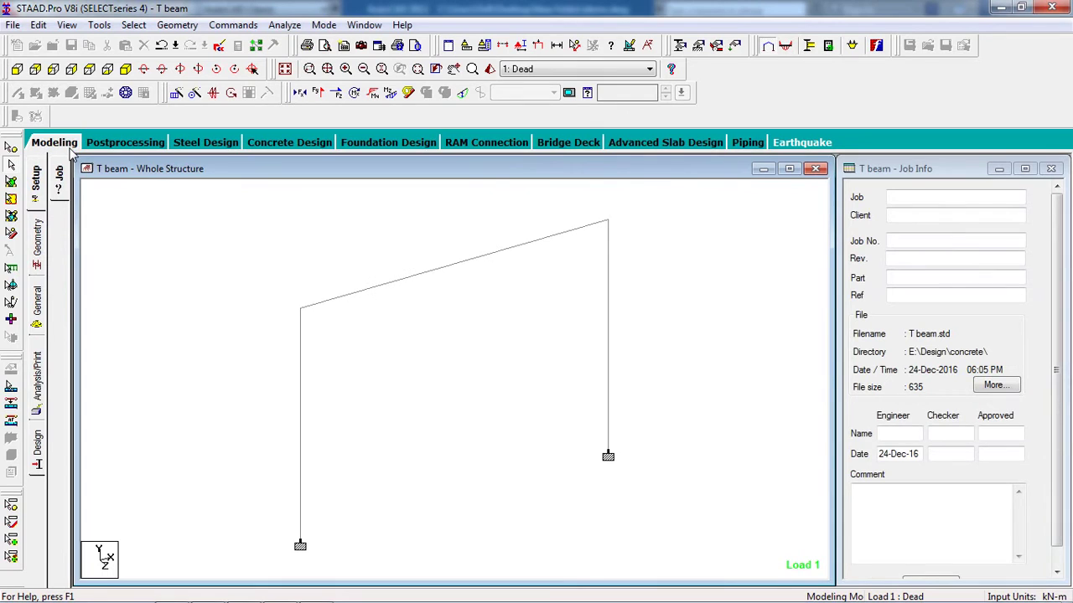
pyautogui.click(38, 459)
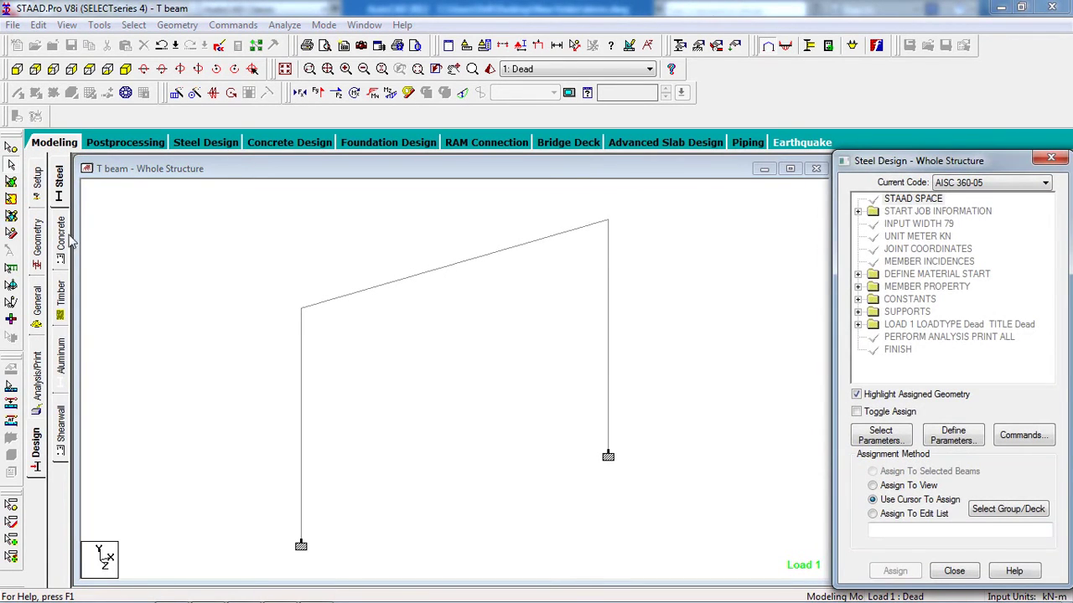
pyautogui.click(63, 245)
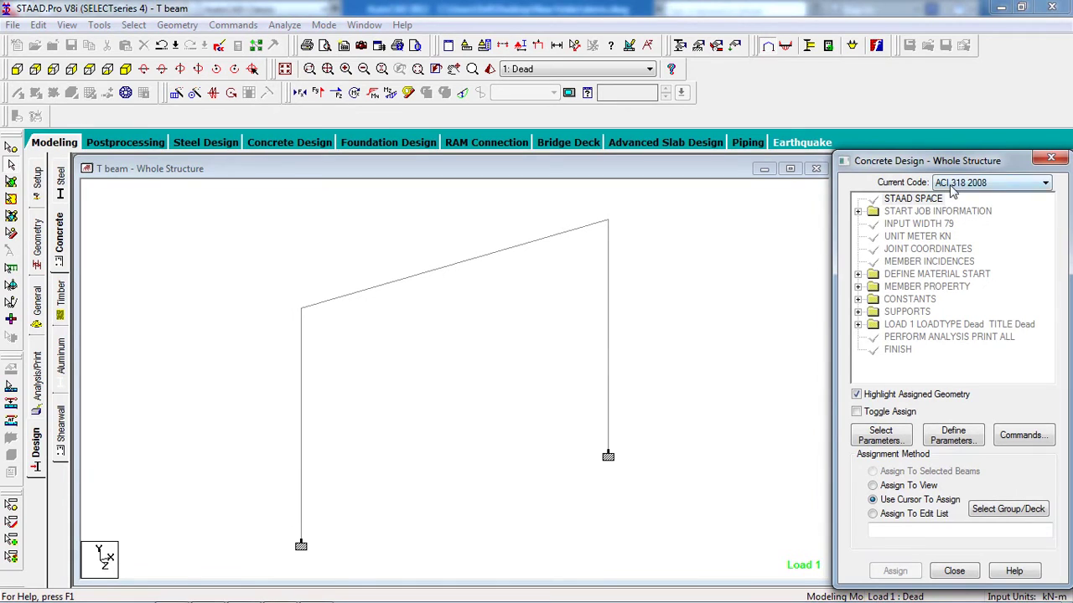
pyautogui.click(950, 186)
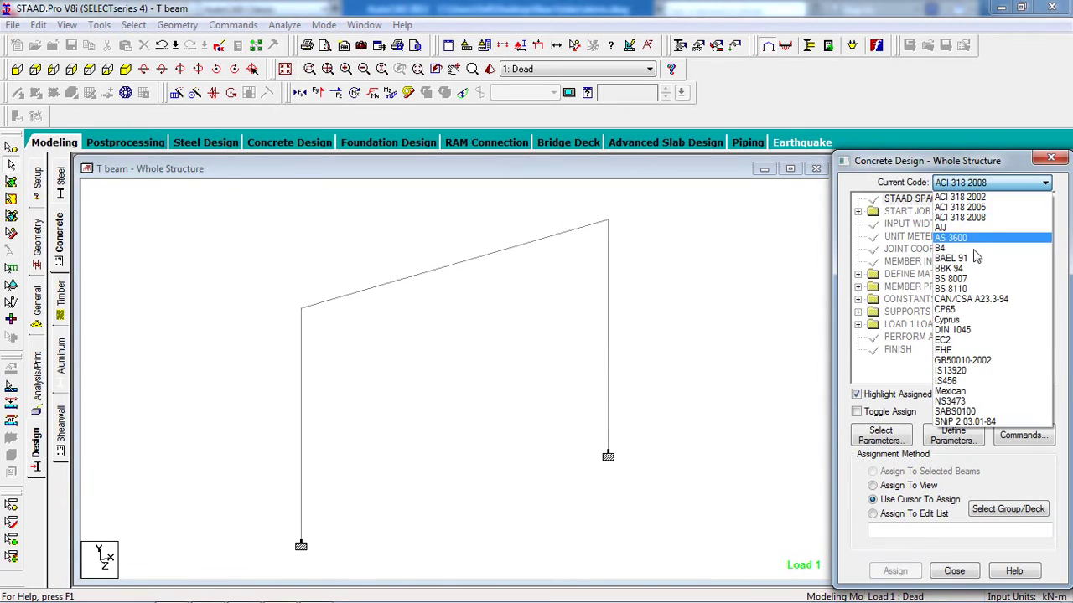
pyautogui.click(969, 381)
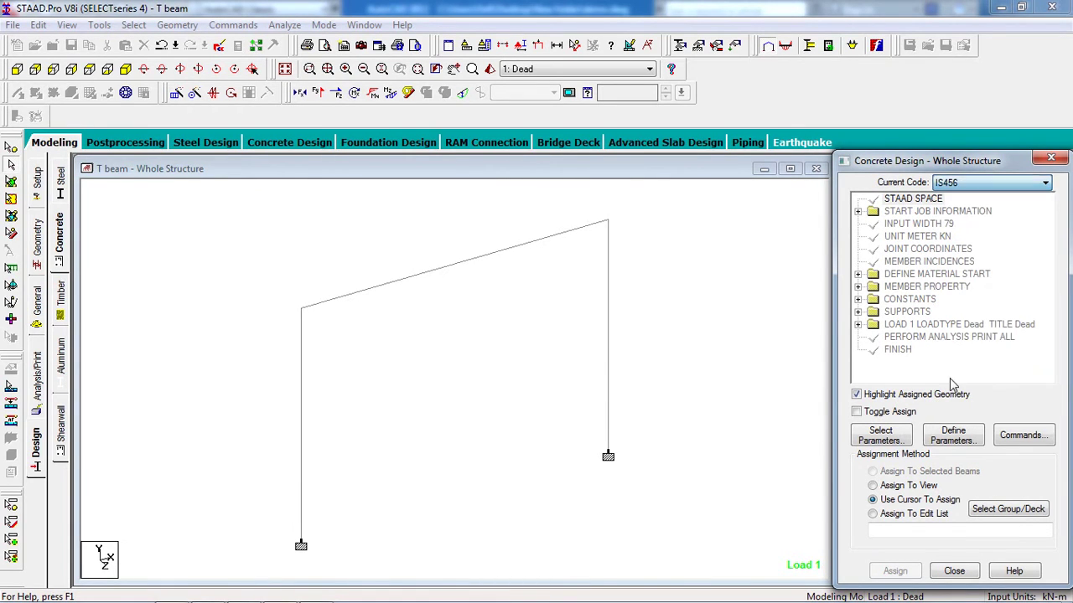
# Reduce the selected concrete design parameters to Clear, Fc and Fymain only
pyautogui.click(893, 437)
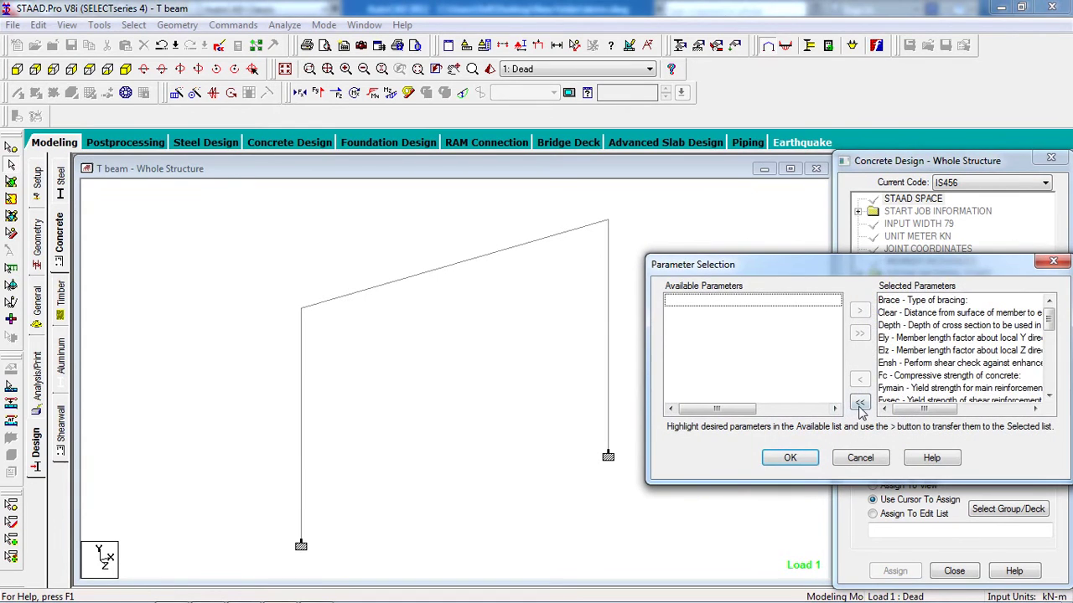
pyautogui.click(860, 406)
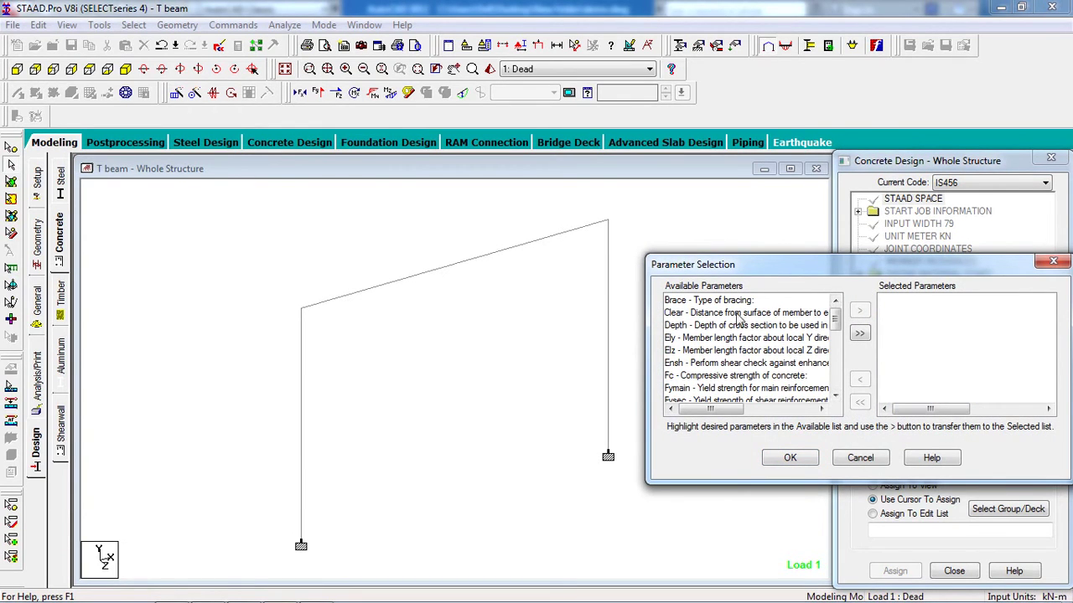
pyautogui.click(681, 314)
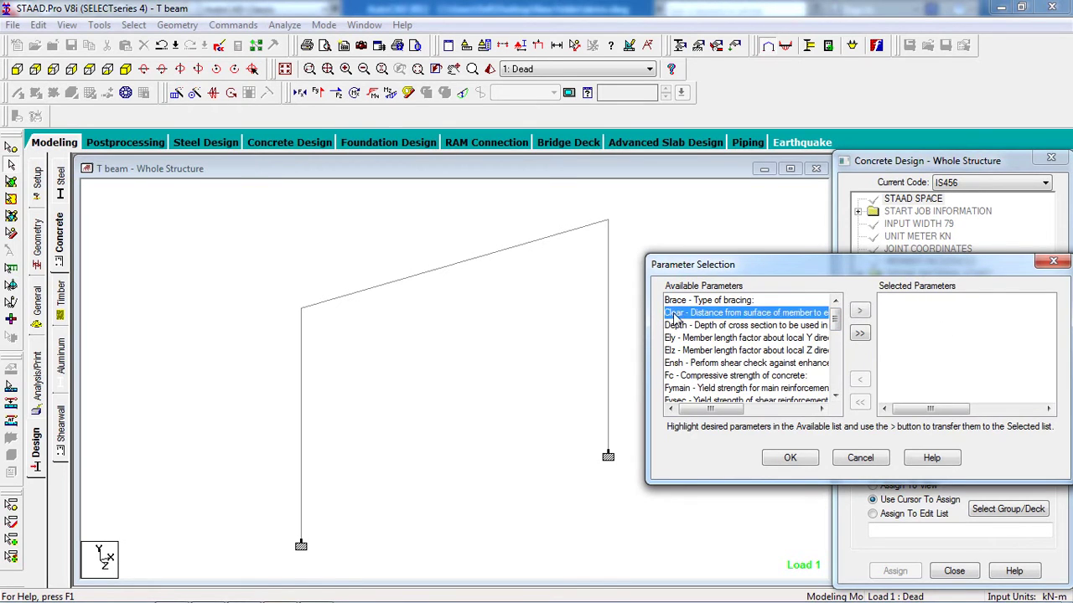
pyautogui.click(859, 313)
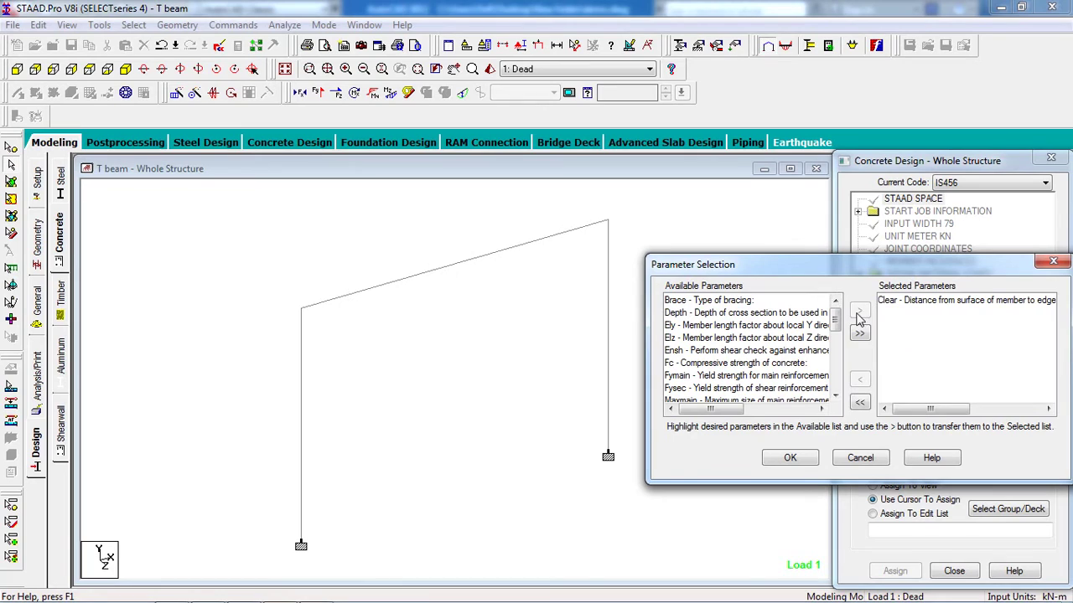
pyautogui.doubleClick(703, 364)
pyautogui.doubleClick(689, 364)
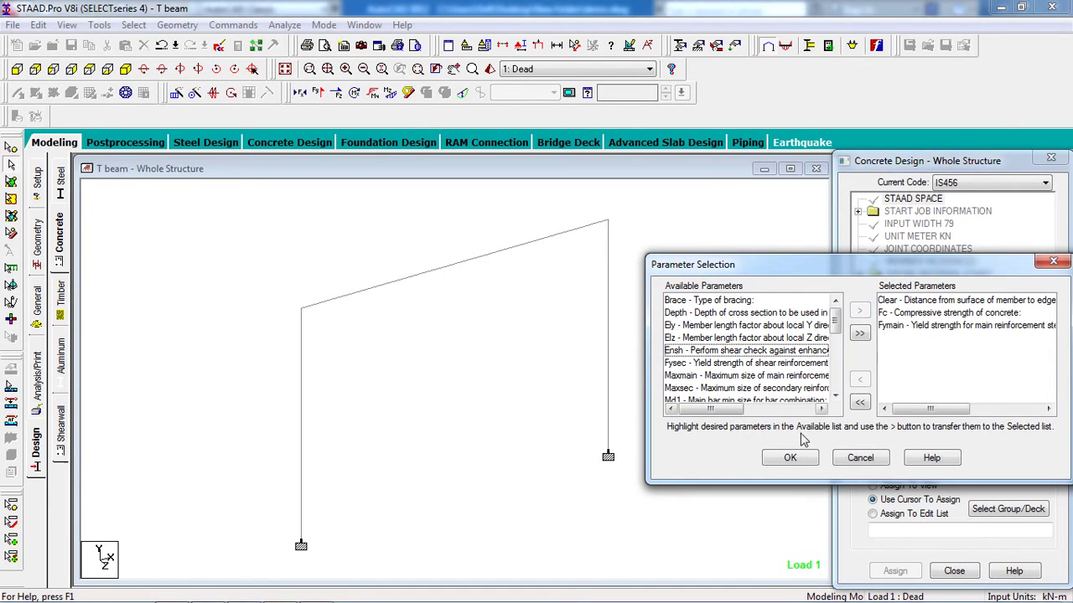
pyautogui.click(792, 457)
# Define the CLEAR parameter with a cover distance of 0.025 m and add it to the concrete design
pyautogui.click(950, 438)
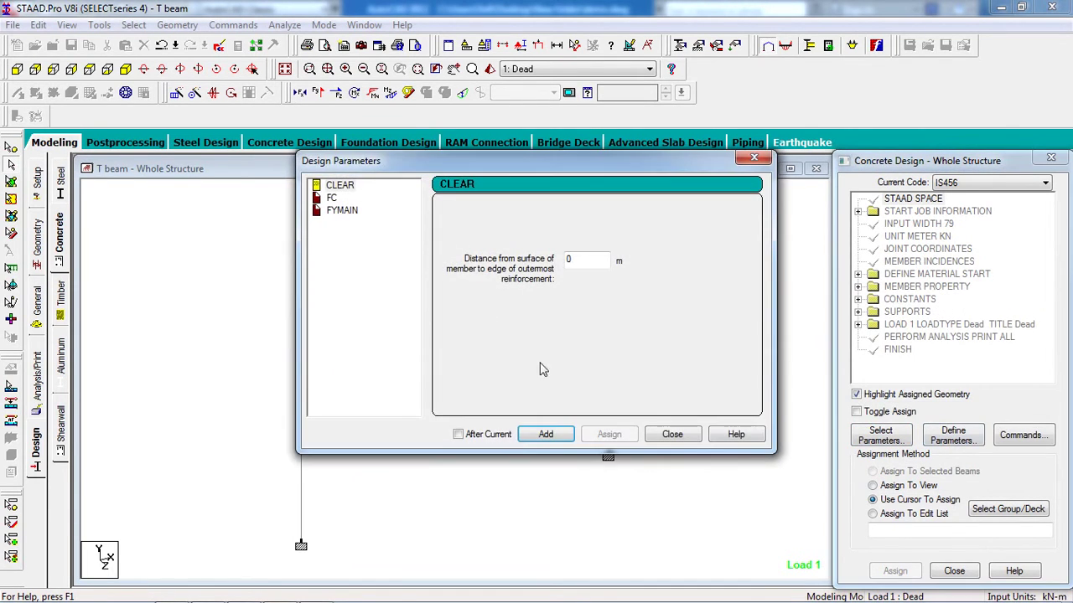
pyautogui.click(344, 185)
pyautogui.doubleClick(571, 261)
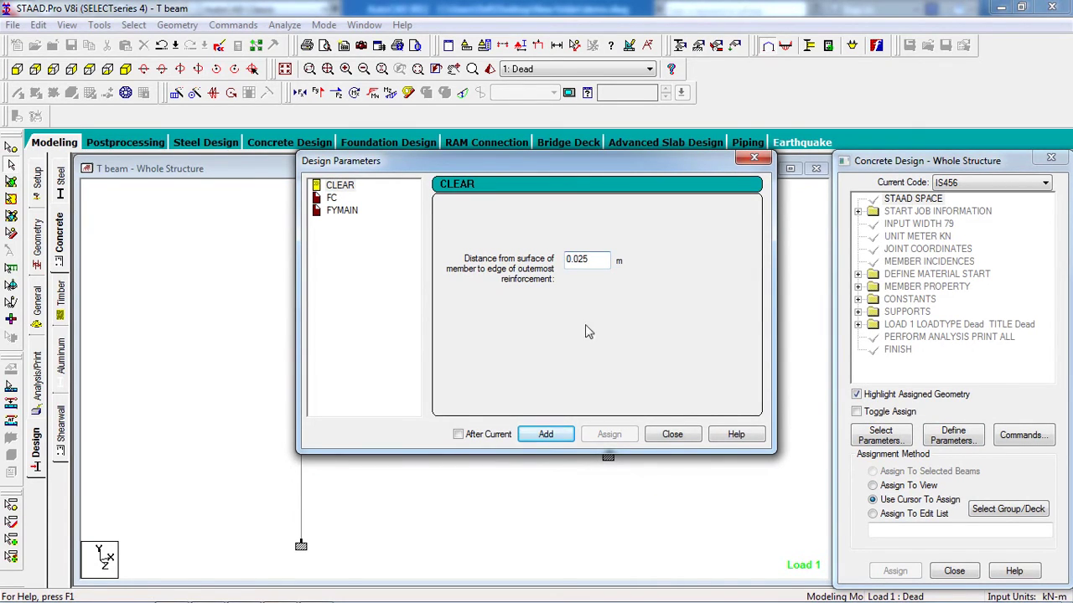
pyautogui.click(553, 437)
# Add the FC parameter with a concrete compressive strength of 20000 kN/m2
pyautogui.click(331, 198)
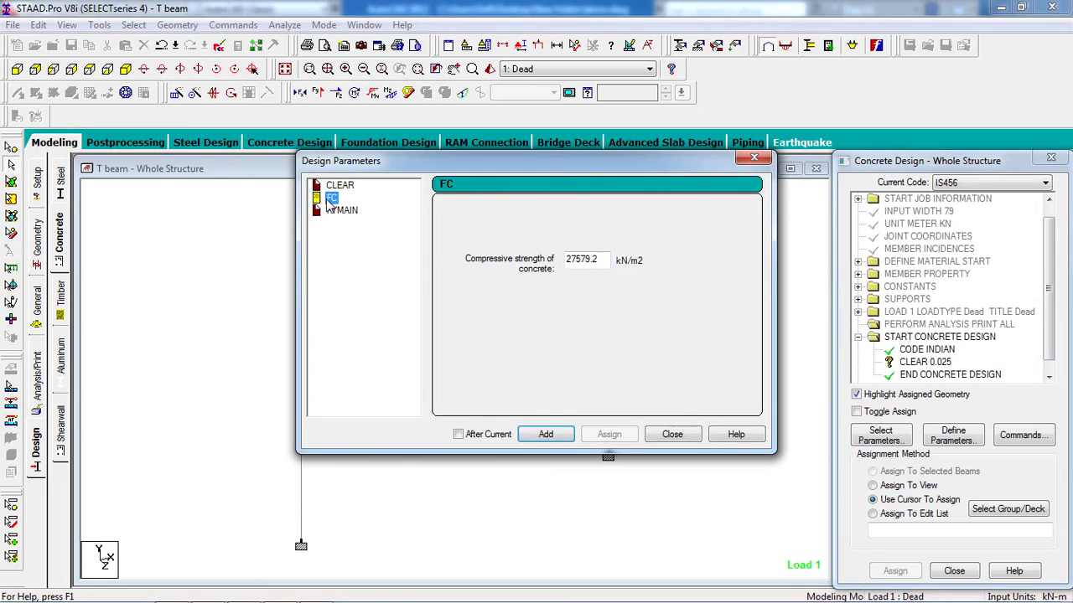
pyautogui.doubleClick(604, 259)
pyautogui.write('20000')
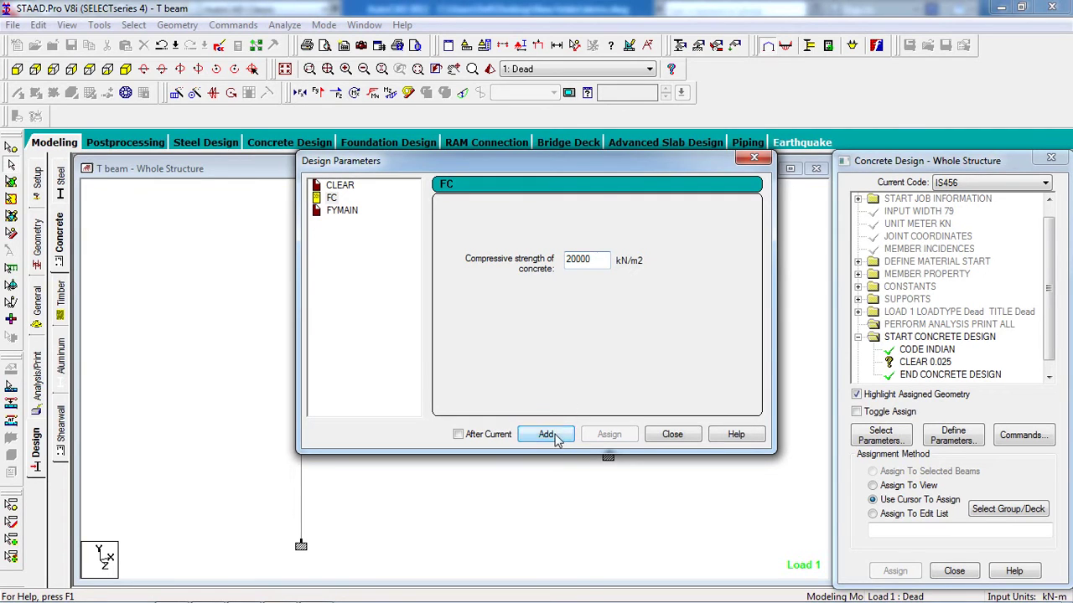
pyautogui.click(545, 435)
# Add the FYMAIN parameter with a main reinforcement yield strength of 415000 kN/m2 and close the parameter definitions
pyautogui.click(340, 211)
pyautogui.doubleClick(600, 261)
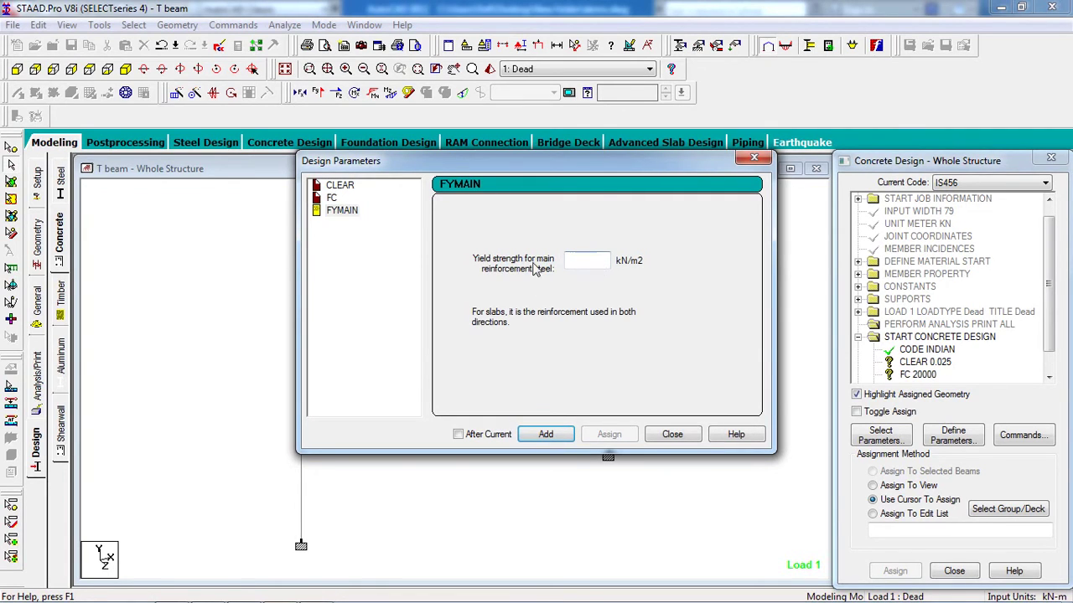
pyautogui.write('41')
pyautogui.click(546, 434)
pyautogui.press('Escape')
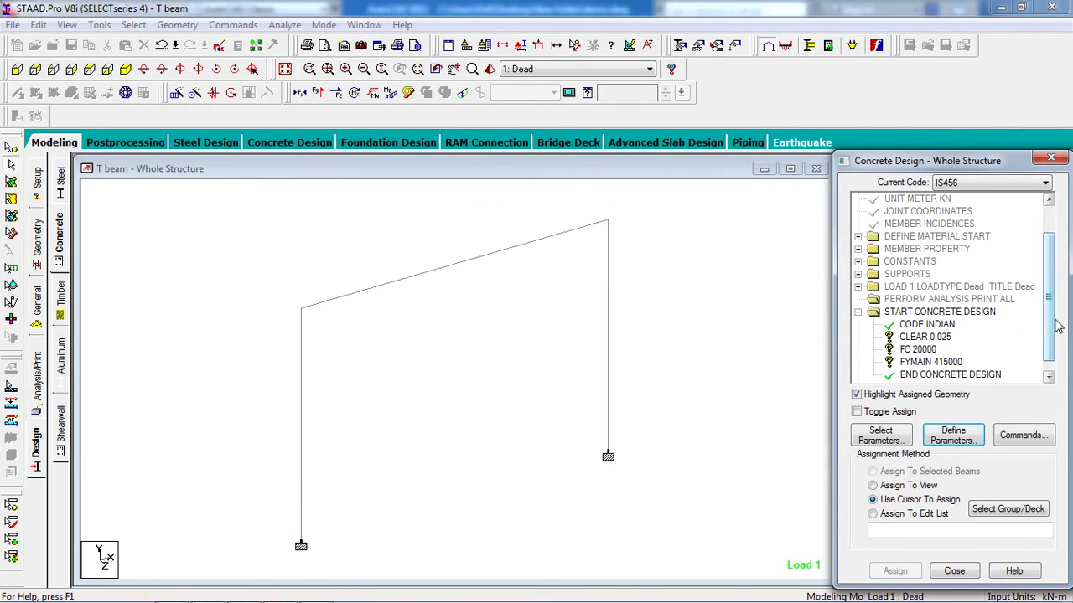
# Assign the CLEAR 0.025 parameter to all members in the view
pyautogui.scroll(-1, 1054, 323)
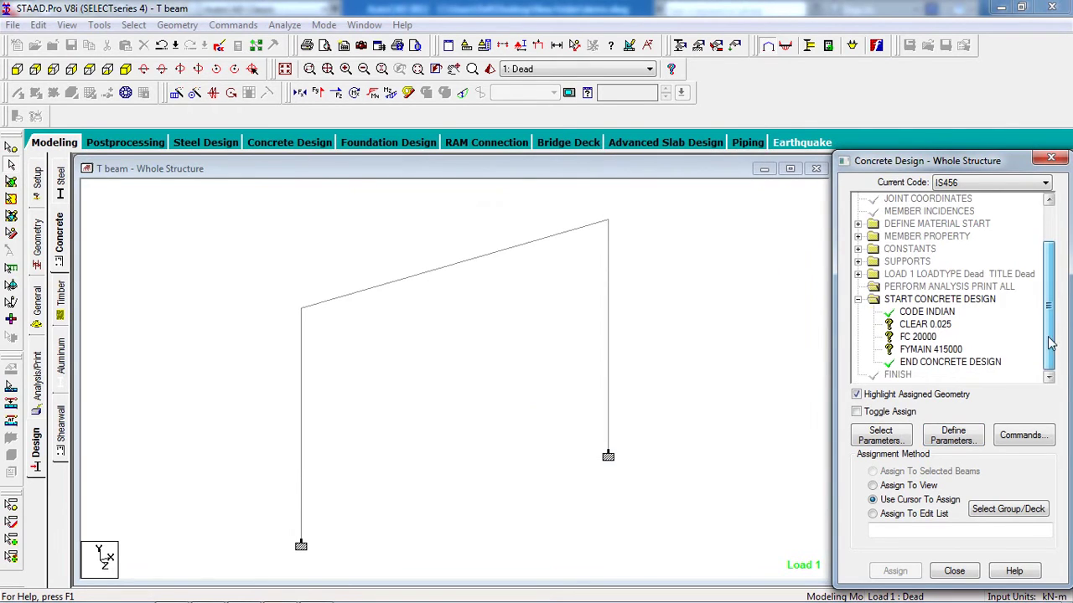
pyautogui.click(930, 325)
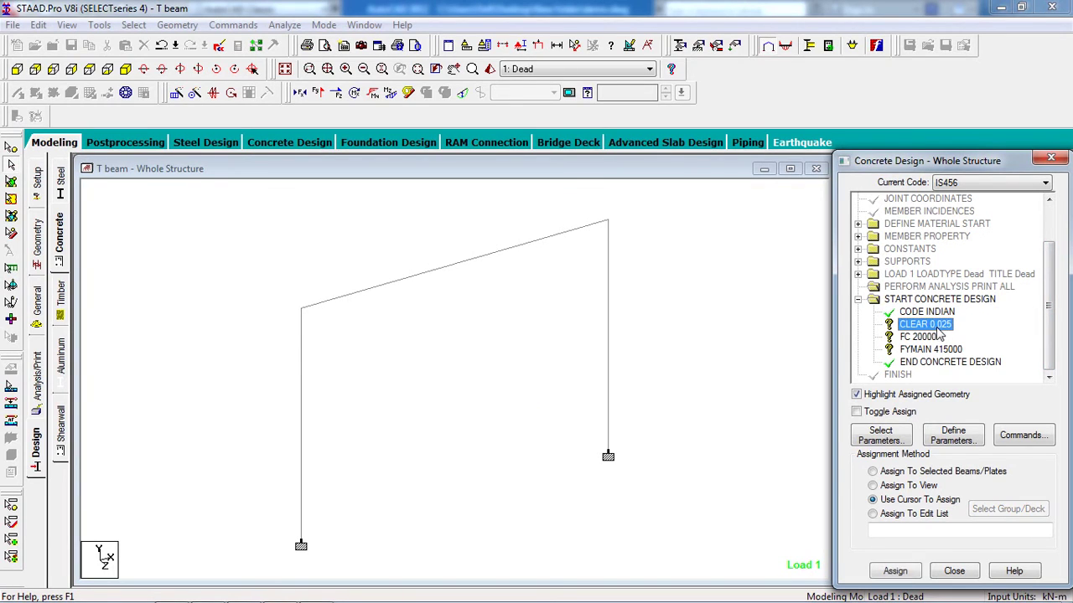
pyautogui.click(892, 486)
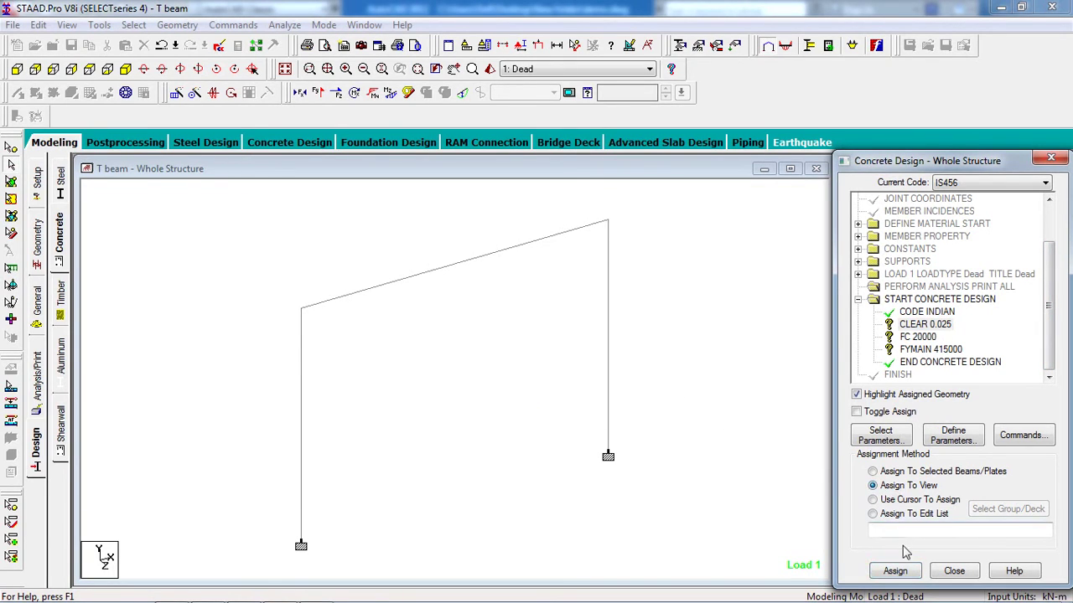
pyautogui.click(895, 570)
pyautogui.click(951, 411)
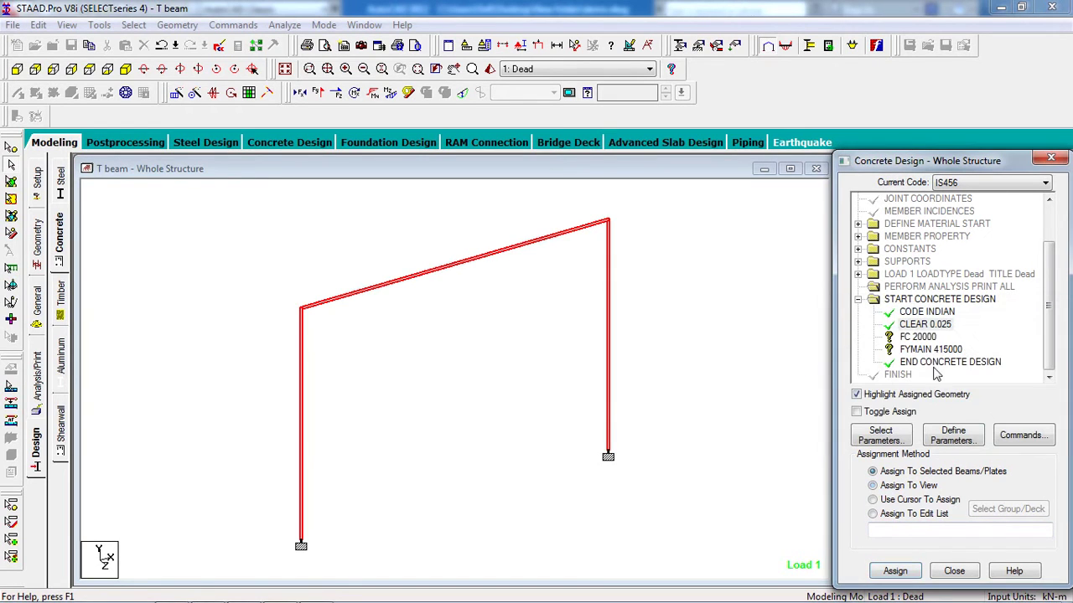
# Assign the FC 20000 parameter to all members in the view
pyautogui.click(934, 336)
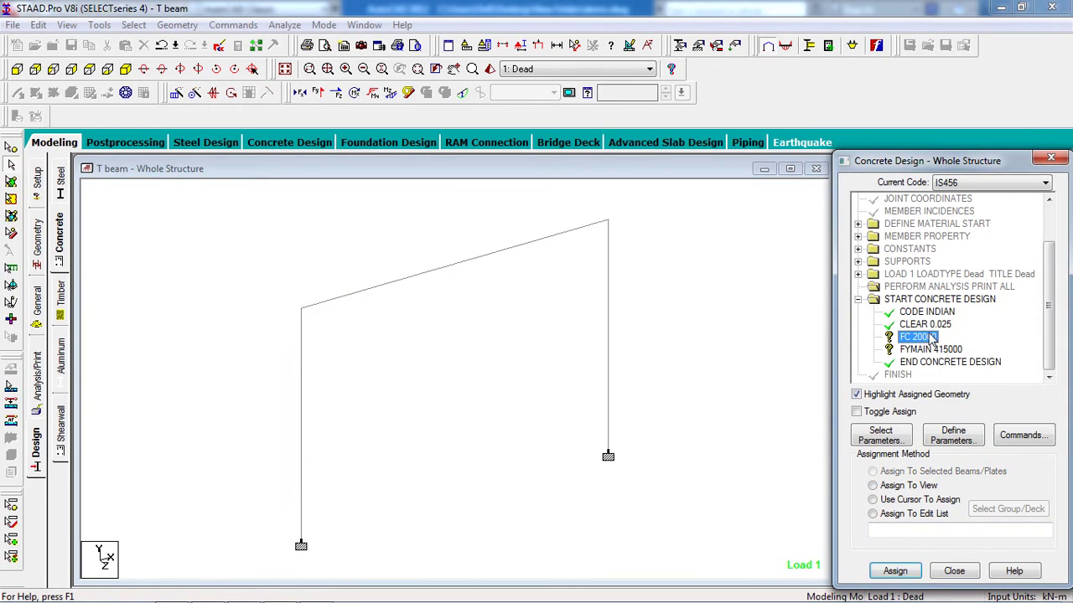
pyautogui.click(905, 486)
pyautogui.click(894, 571)
pyautogui.click(951, 411)
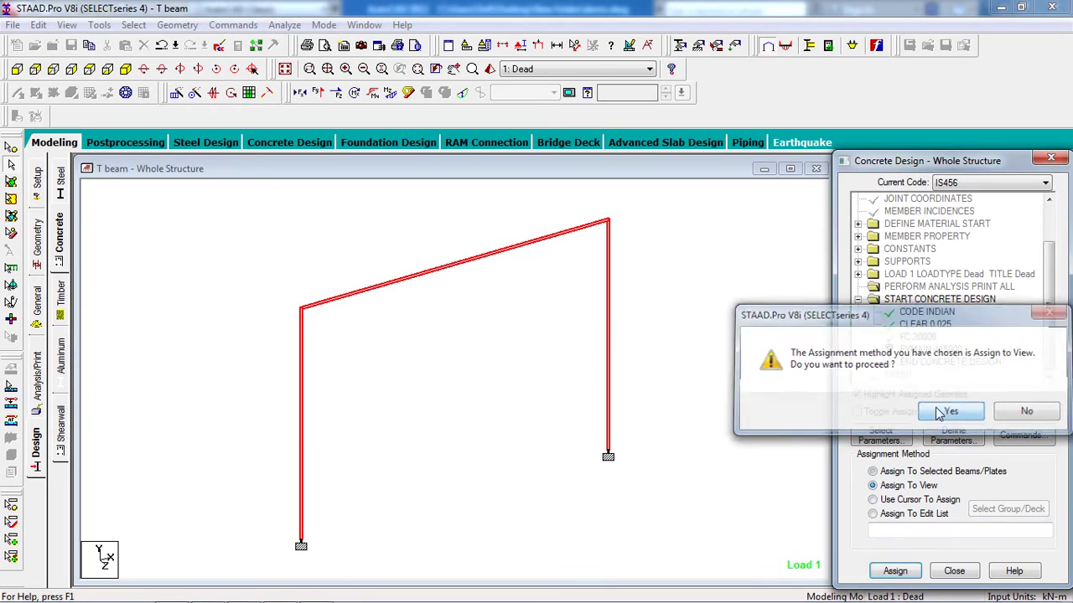
# Assign the FYMAIN 415000 parameter to all members in the view
pyautogui.click(930, 350)
pyautogui.click(888, 487)
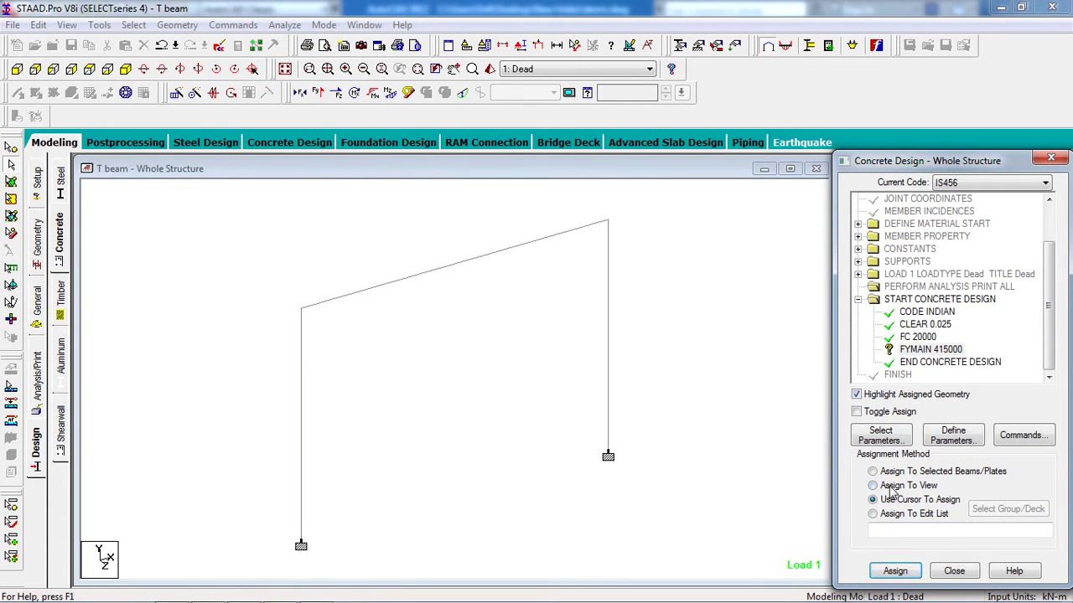
pyautogui.click(895, 570)
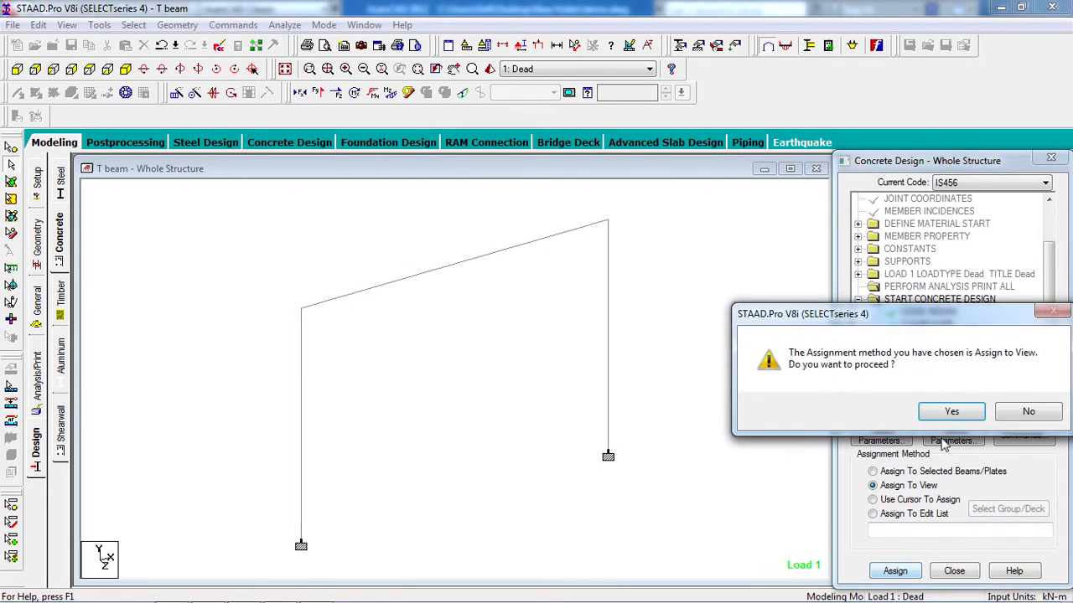
pyautogui.click(950, 411)
pyautogui.click(680, 366)
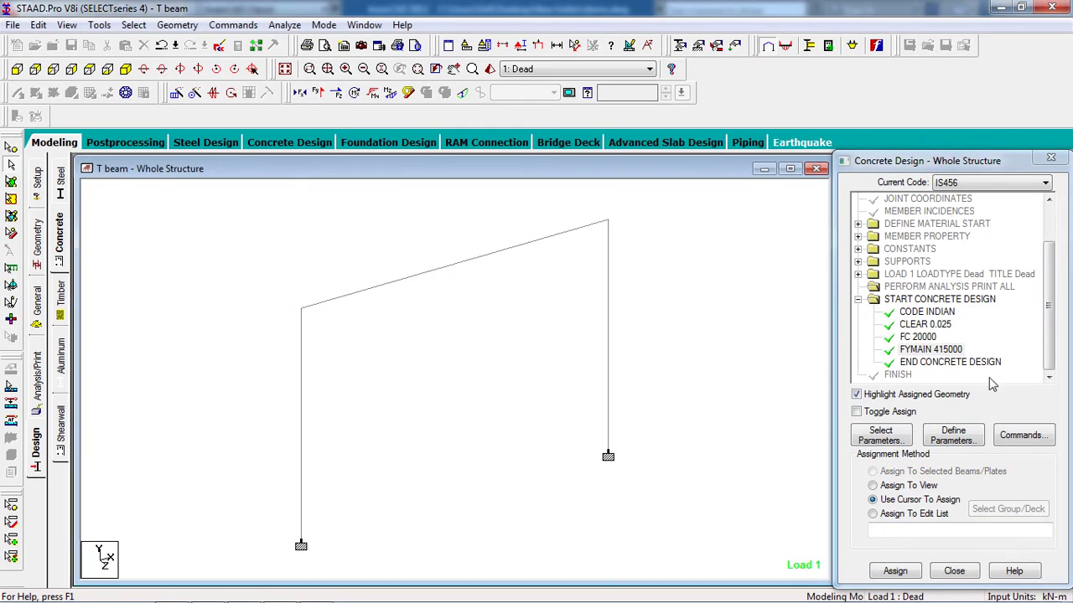
# Add the DESIGN BEAM and DESIGN COLUMN commands to the concrete design and close the design commands
pyautogui.click(1024, 437)
pyautogui.moveTo(709, 237); pyautogui.dragTo(547, 177)
pyautogui.click(683, 439)
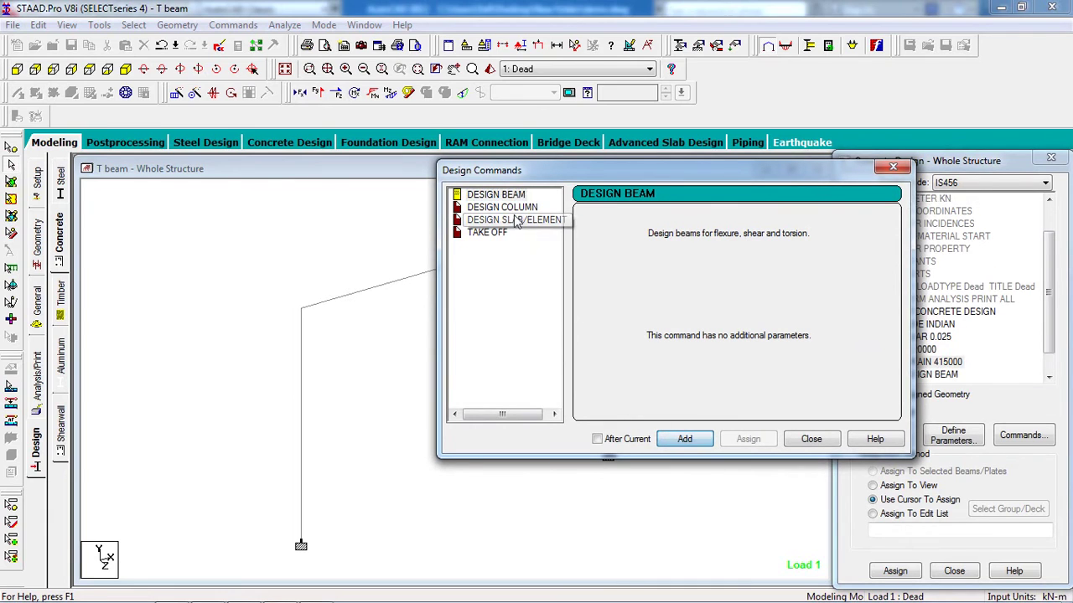
pyautogui.click(508, 209)
pyautogui.click(682, 439)
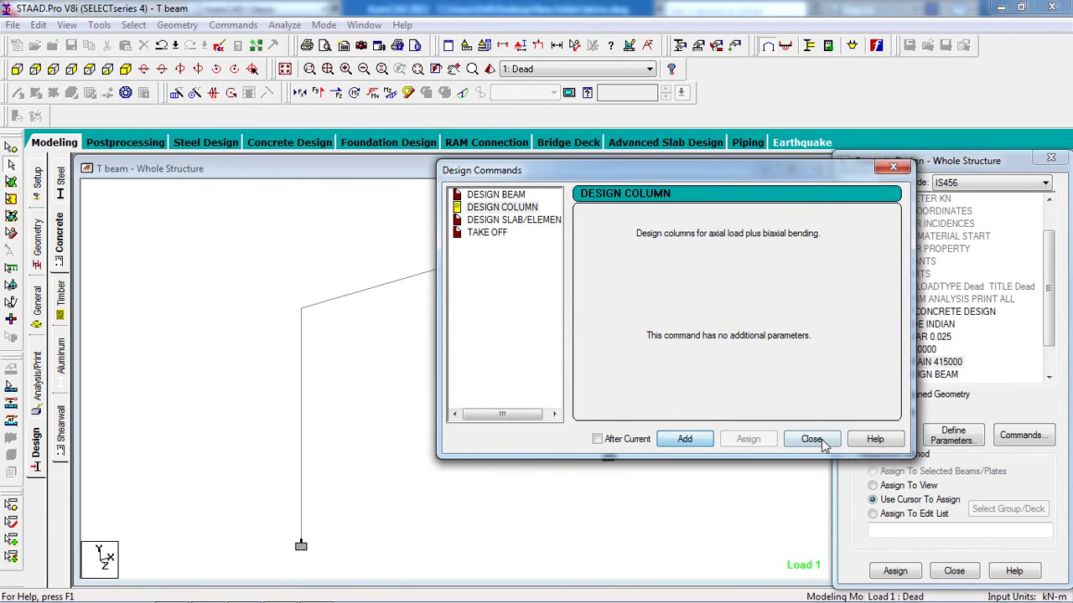
pyautogui.click(811, 439)
# Assign the DESIGN BEAM command to the inclined beam, member 2
pyautogui.moveTo(1044, 320); pyautogui.dragTo(1060, 356)
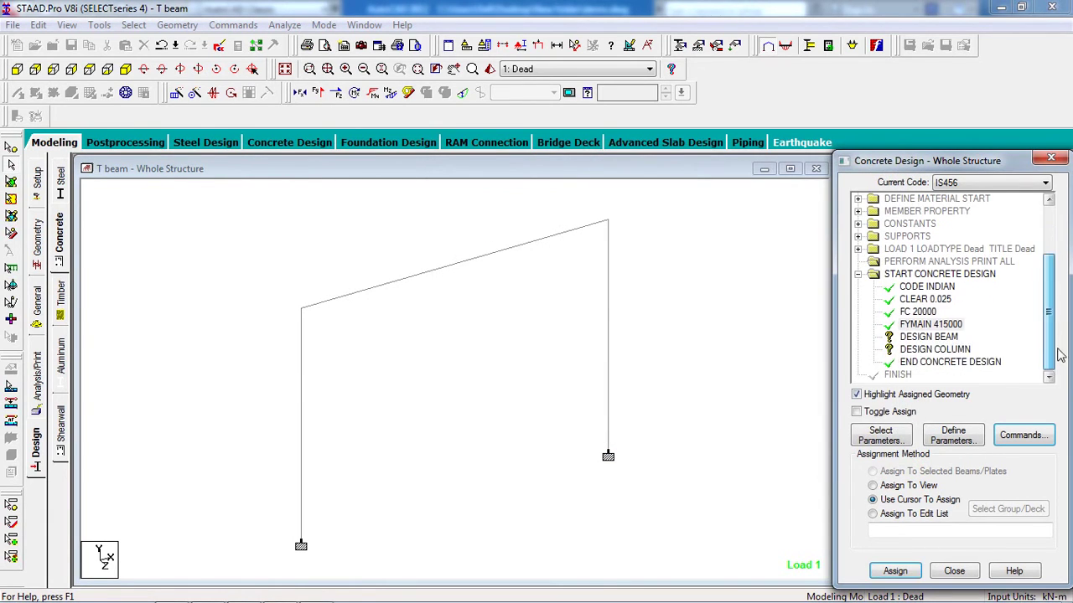
pyautogui.click(930, 337)
pyautogui.click(459, 261)
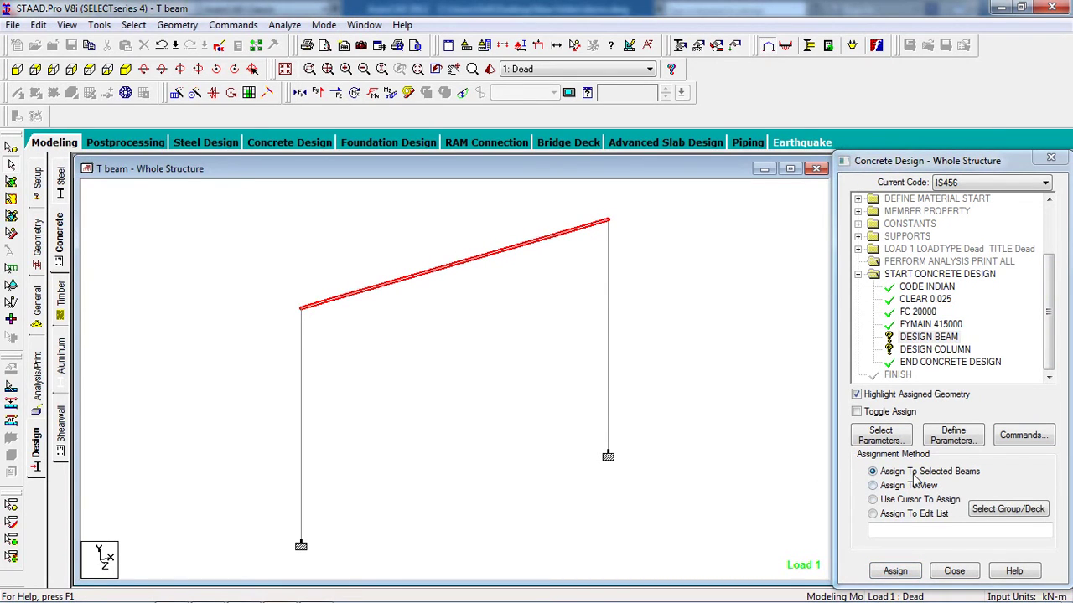
pyautogui.click(894, 571)
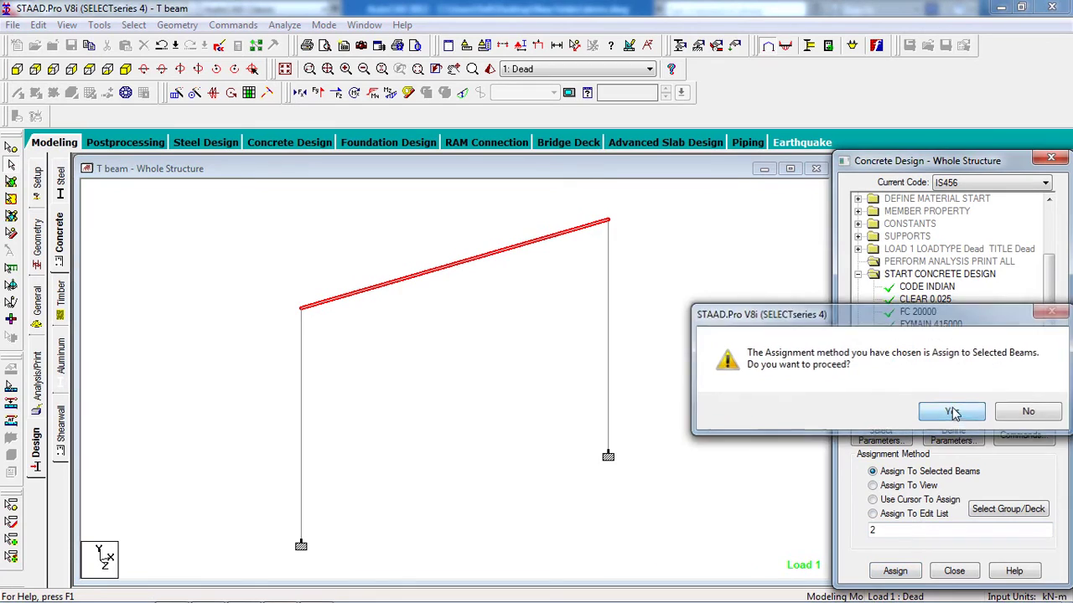
pyautogui.click(952, 413)
# Assign the DESIGN COLUMN command to the two columns, members 1 and 3
pyautogui.click(934, 350)
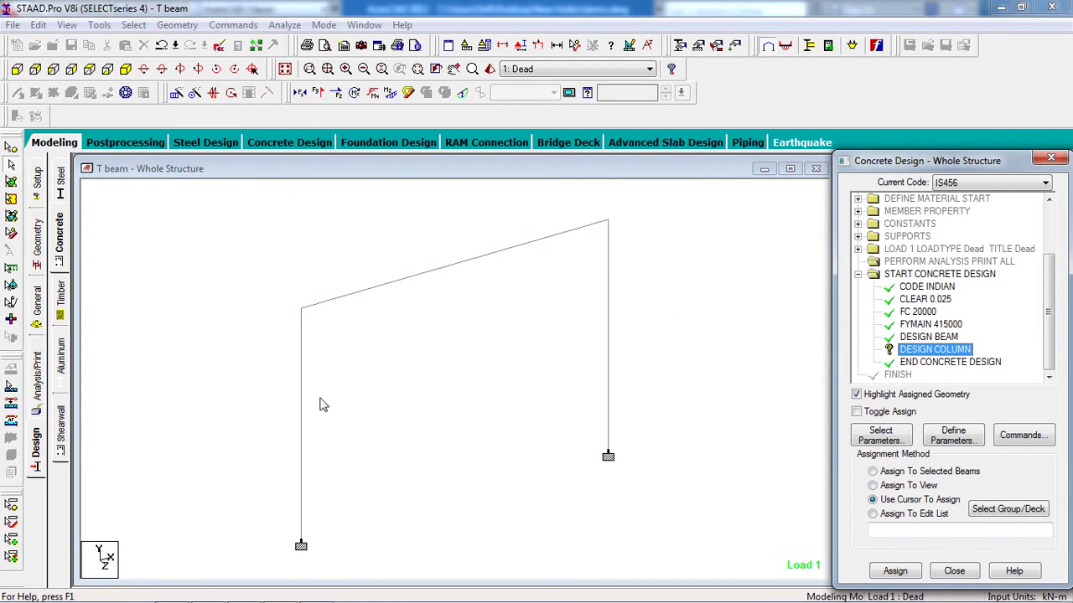
pyautogui.click(303, 442)
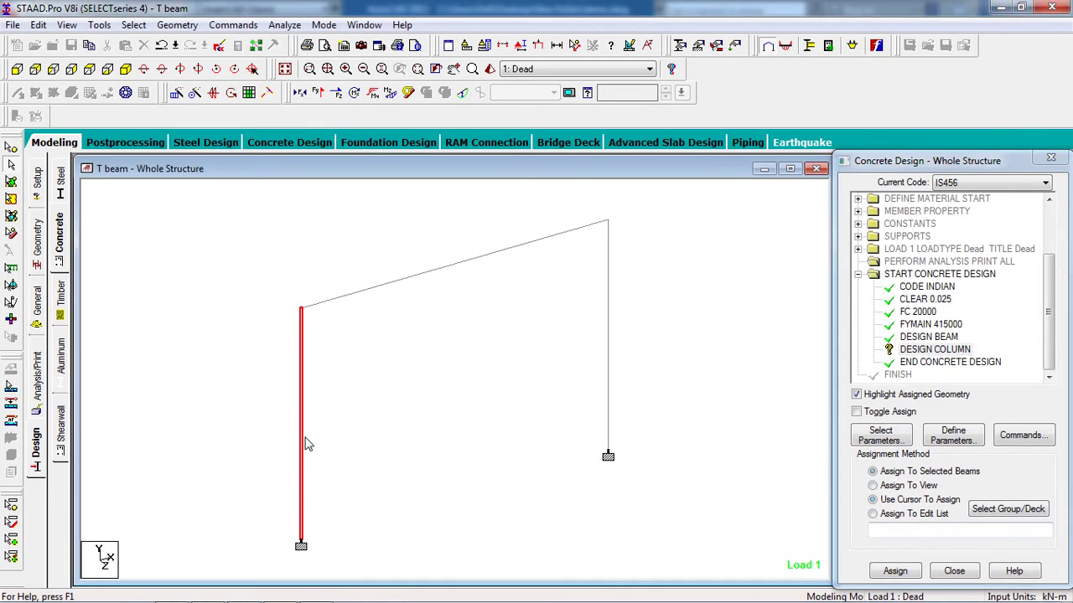
pyautogui.click(608, 404)
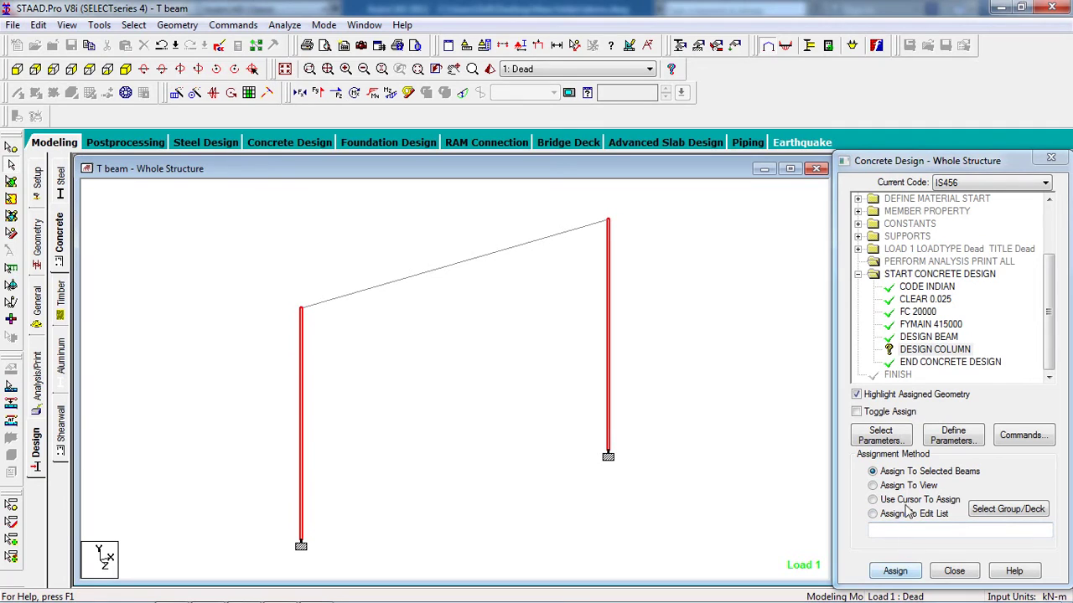
pyautogui.click(910, 572)
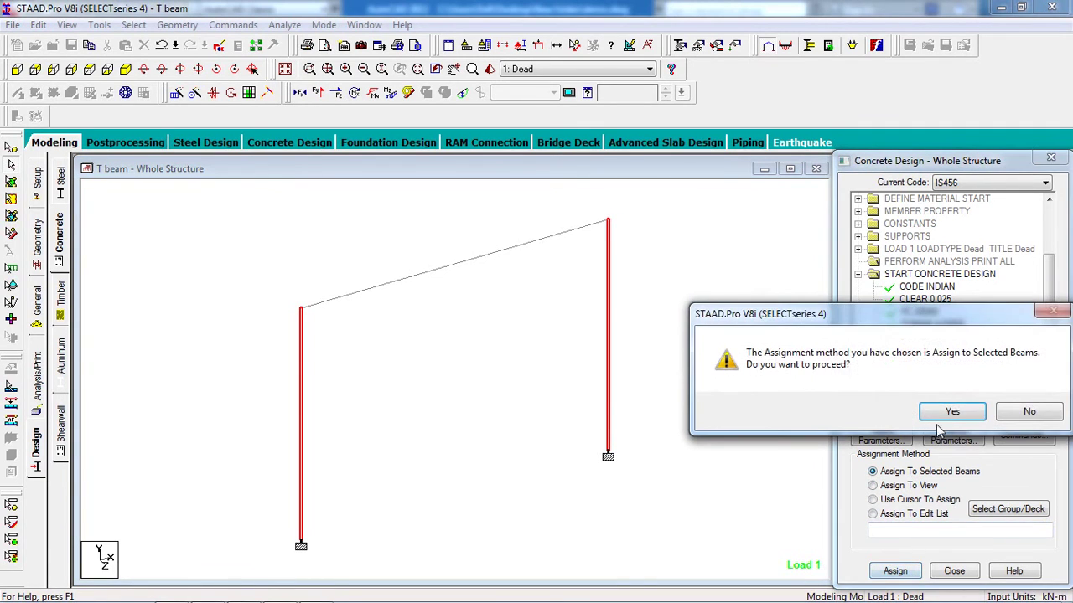
pyautogui.click(952, 415)
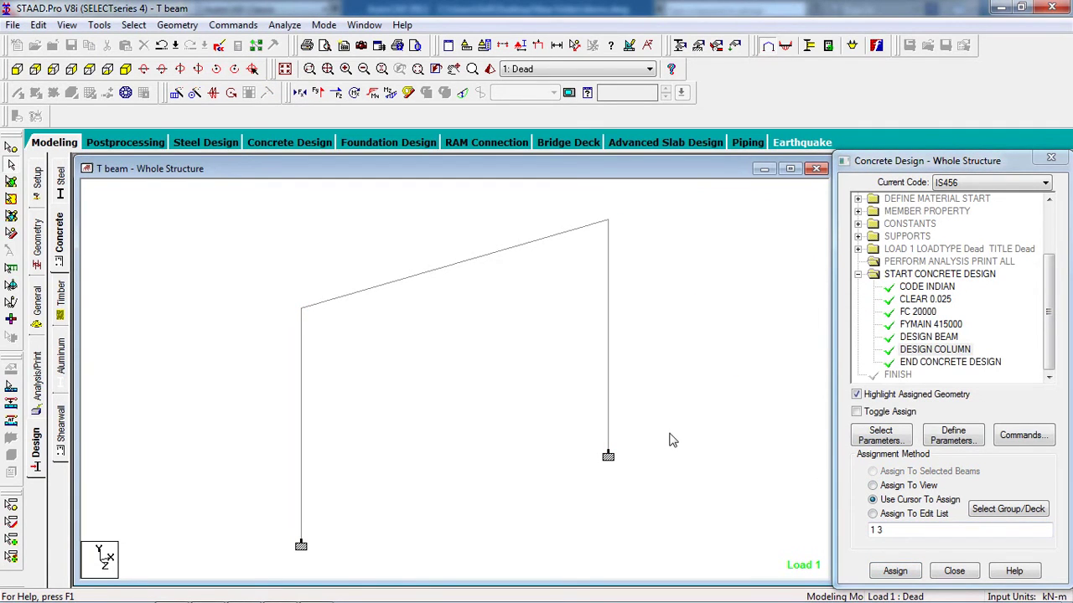
# Add a Perform Analysis command after the concrete design block
pyautogui.click(233, 25)
pyautogui.moveTo(379, 282)
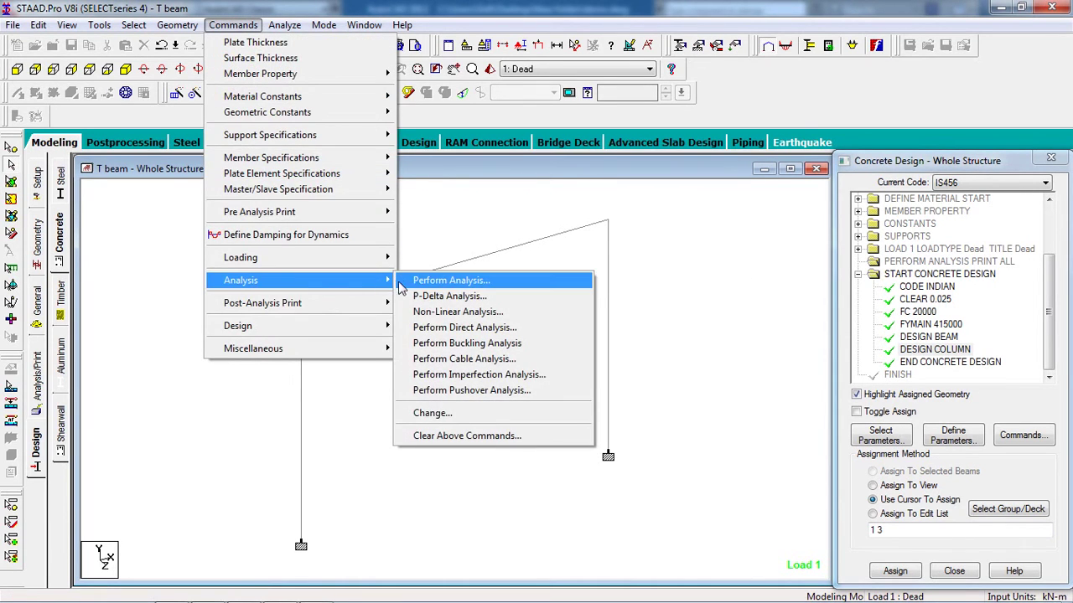
pyautogui.click(416, 280)
pyautogui.click(480, 398)
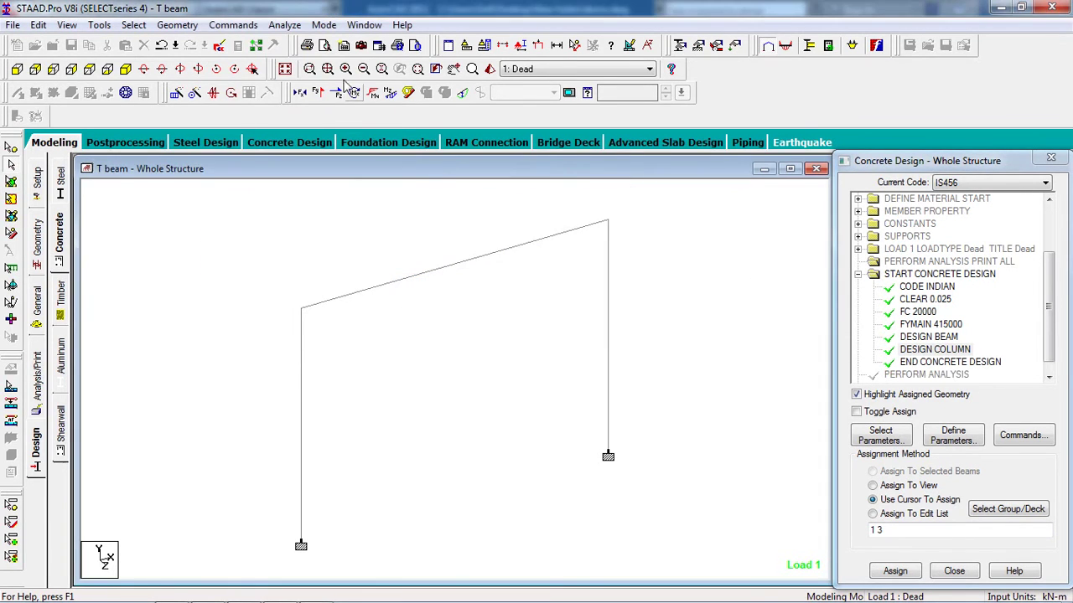
pyautogui.click(284, 25)
pyautogui.press('Escape')
# Add a second Perform Analysis command with the No Print option
pyautogui.click(233, 25)
pyautogui.moveTo(342, 288)
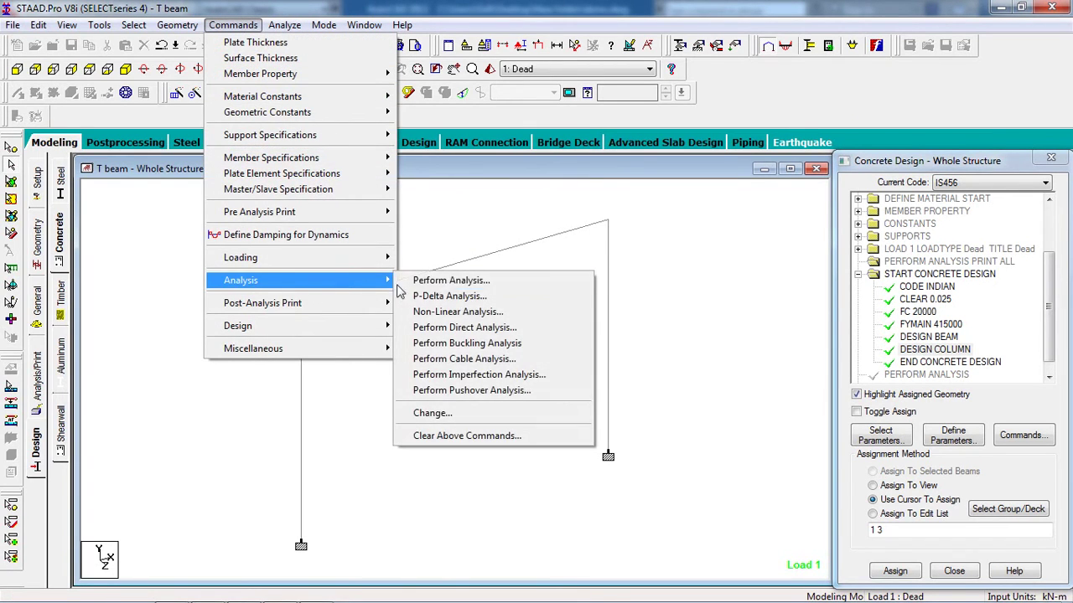
pyautogui.click(417, 280)
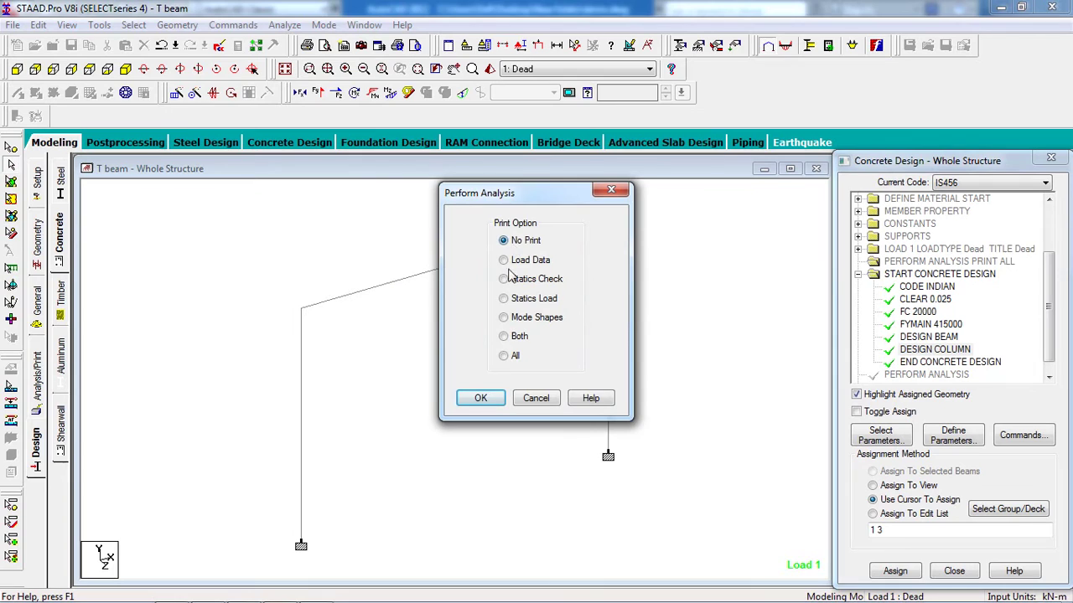
pyautogui.click(480, 398)
pyautogui.click(284, 25)
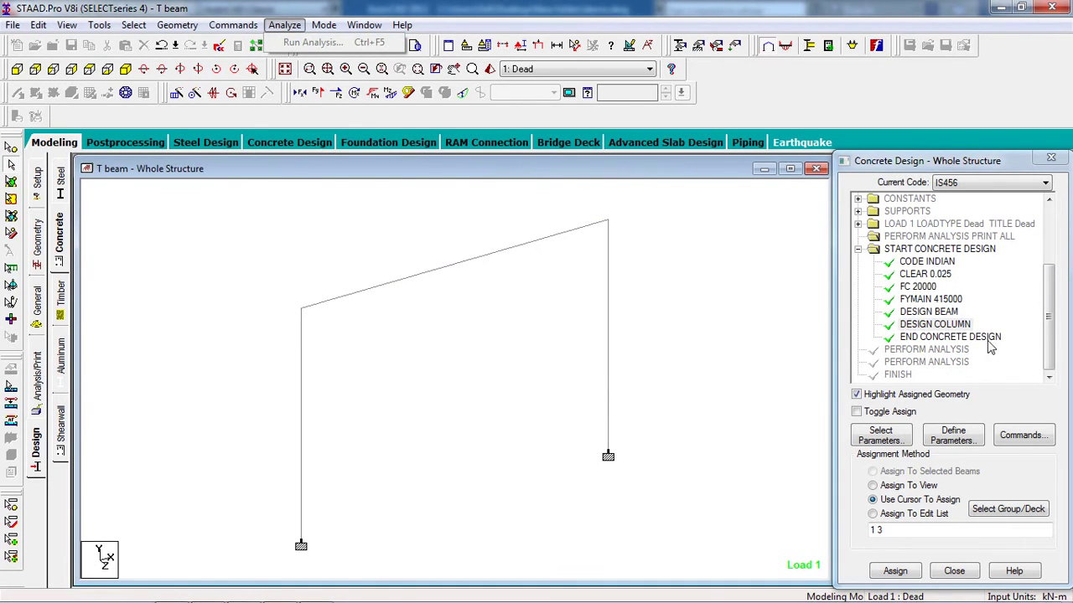
# Add a Perform Analysis command with the All print option after the last PERFORM ANALYSIS entry
pyautogui.click(1051, 352)
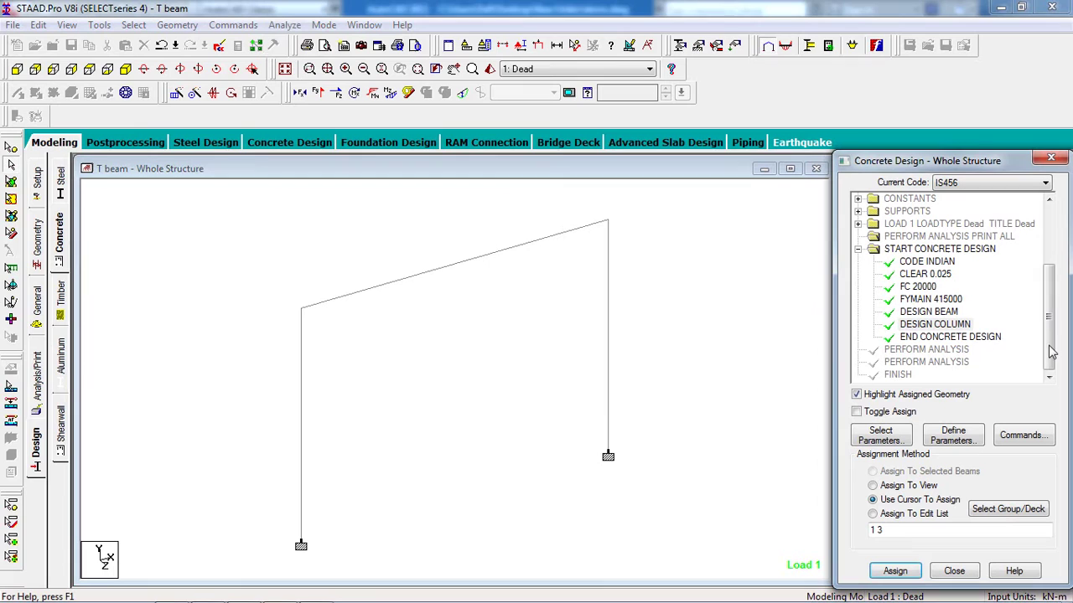
pyautogui.click(954, 362)
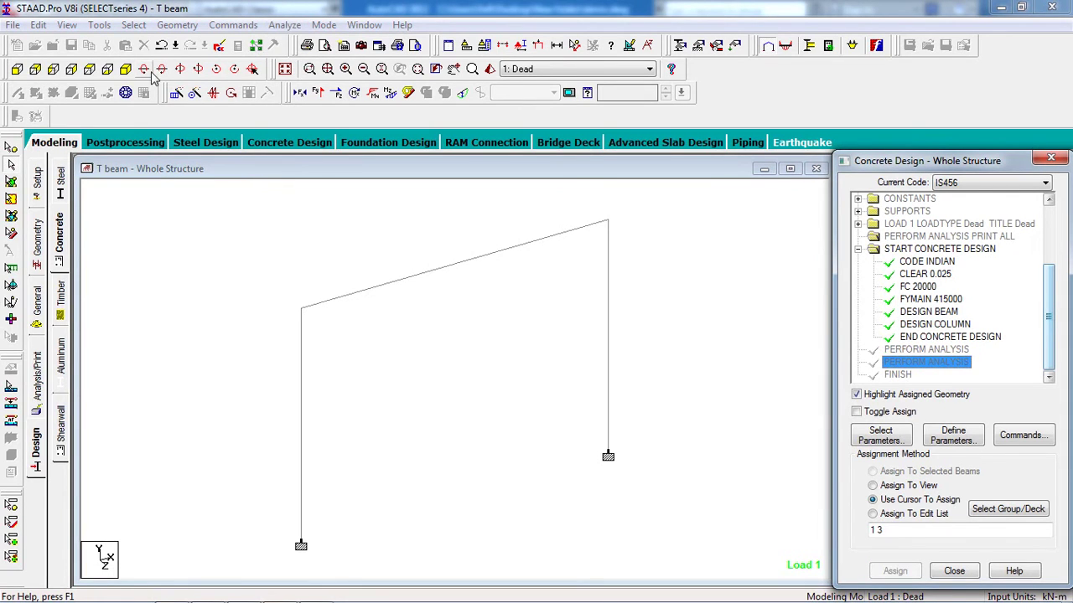
pyautogui.click(236, 25)
pyautogui.moveTo(333, 279)
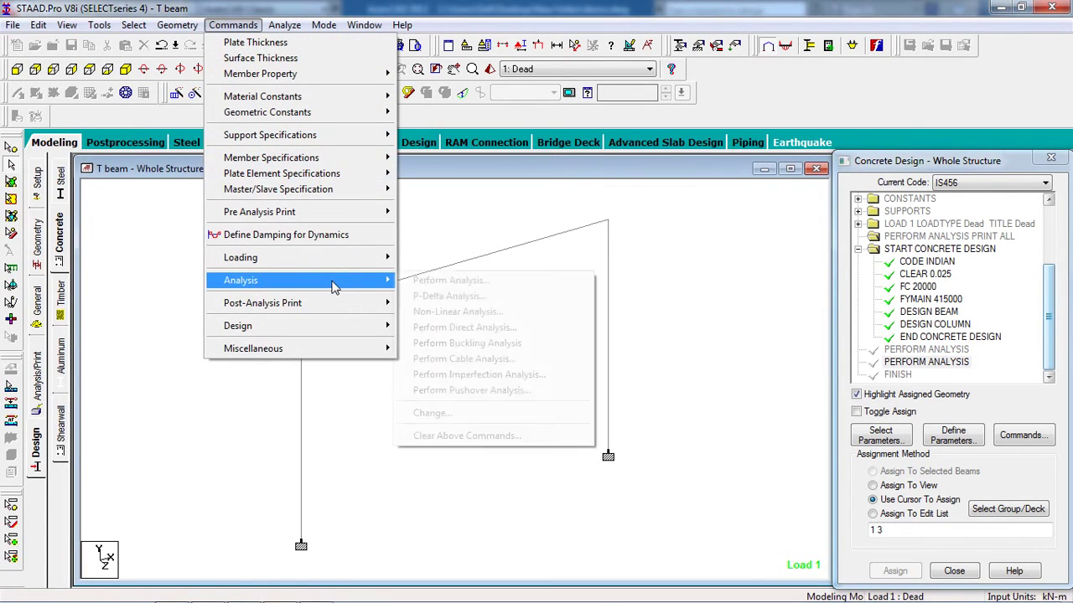
pyautogui.click(474, 288)
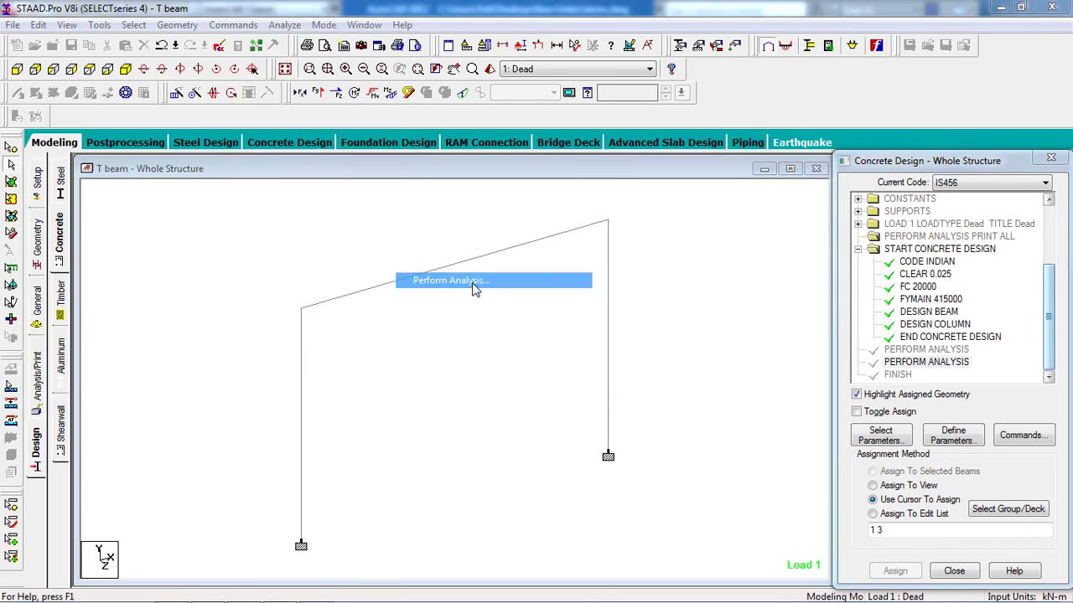
pyautogui.click(503, 355)
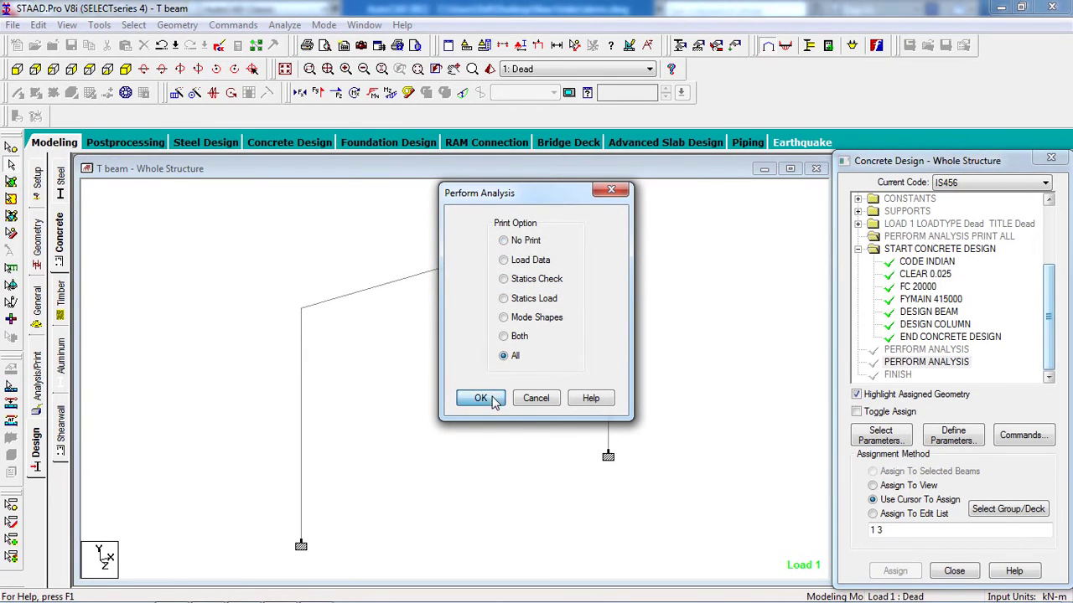
pyautogui.click(481, 398)
# Save the modified structure and open its input commands in the STAAD Editor
pyautogui.click(291, 26)
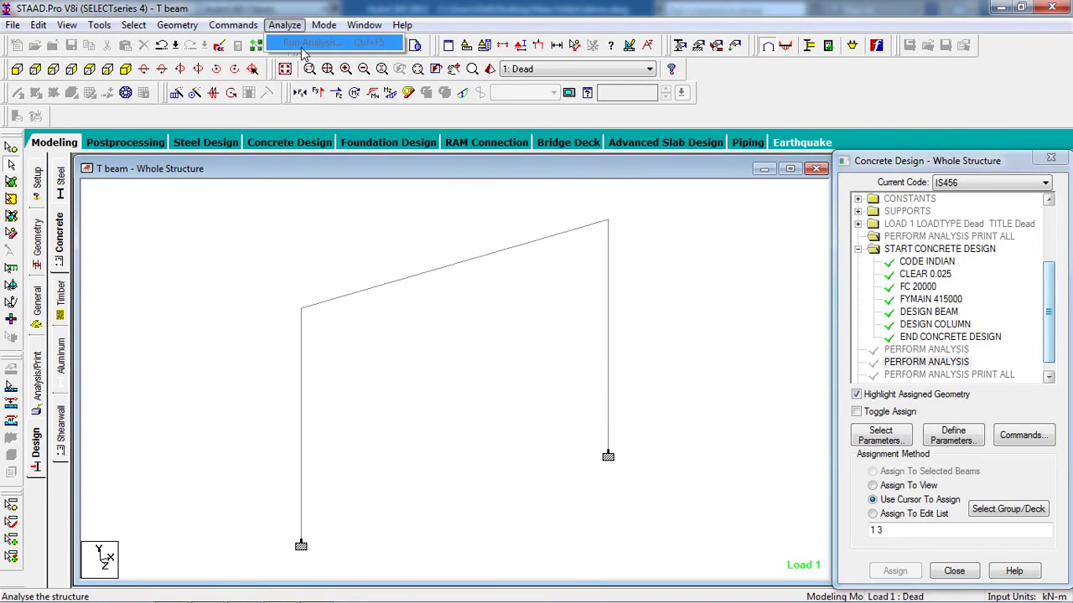
pyautogui.click(305, 44)
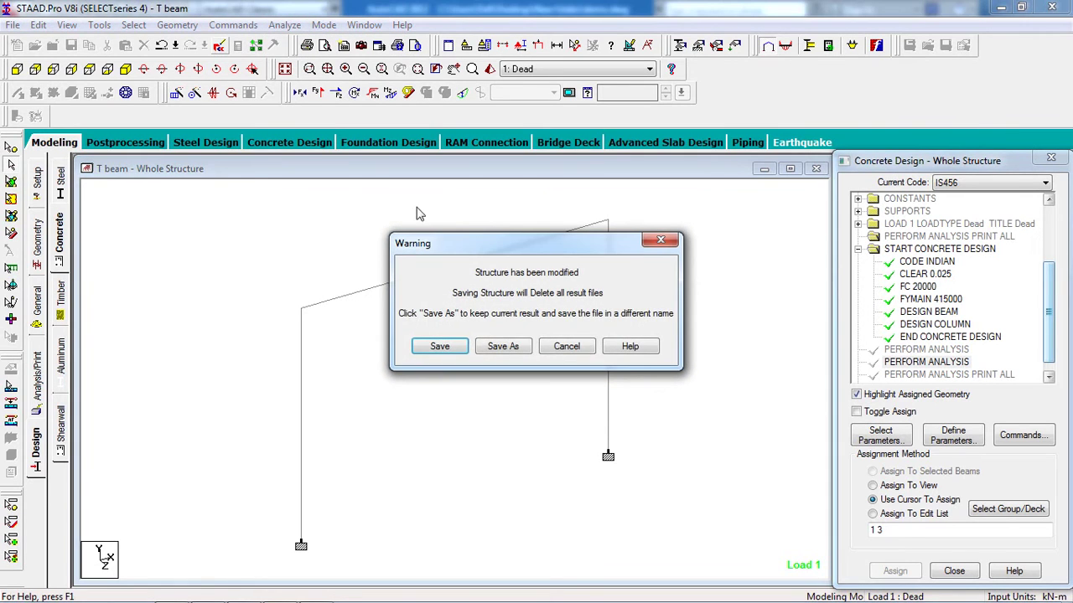
pyautogui.click(439, 346)
# Delete the three analysis commands and FINISH after END CONCRETE DESIGN, save the input file and close the editor
pyautogui.scroll(-13, 373, 385)
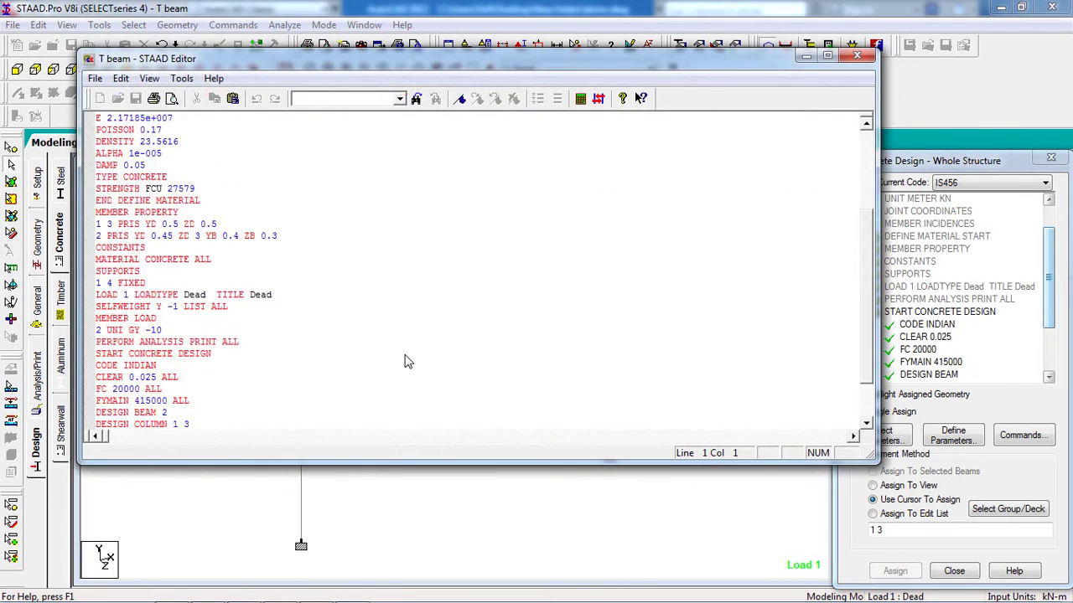
pyautogui.scroll(-3, 260, 326)
pyautogui.scroll(4, 226, 330)
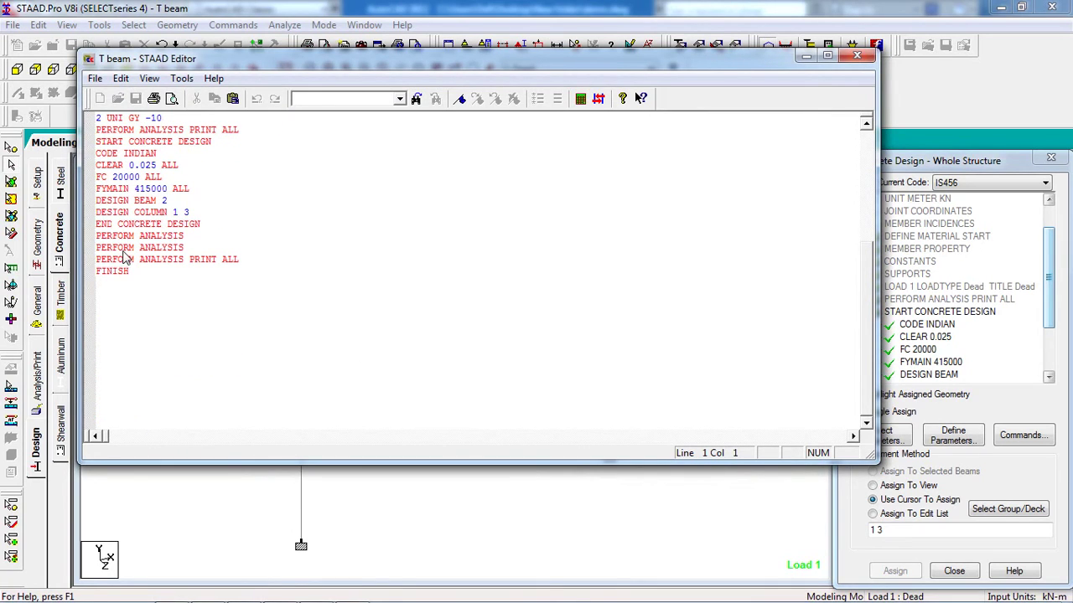
pyautogui.moveTo(96, 237); pyautogui.dragTo(134, 274)
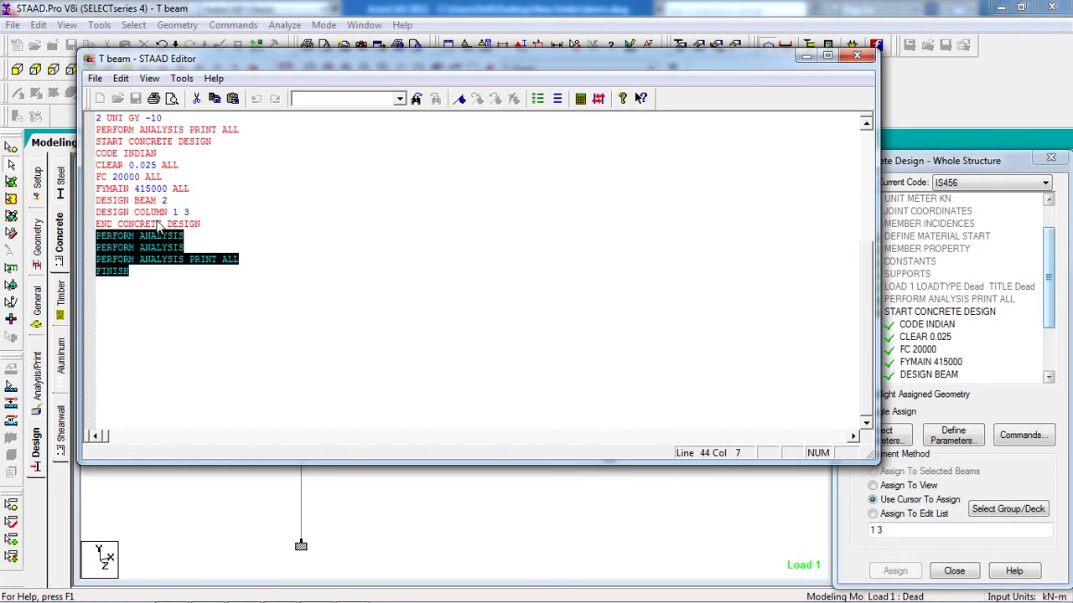
pyautogui.press('Delete')
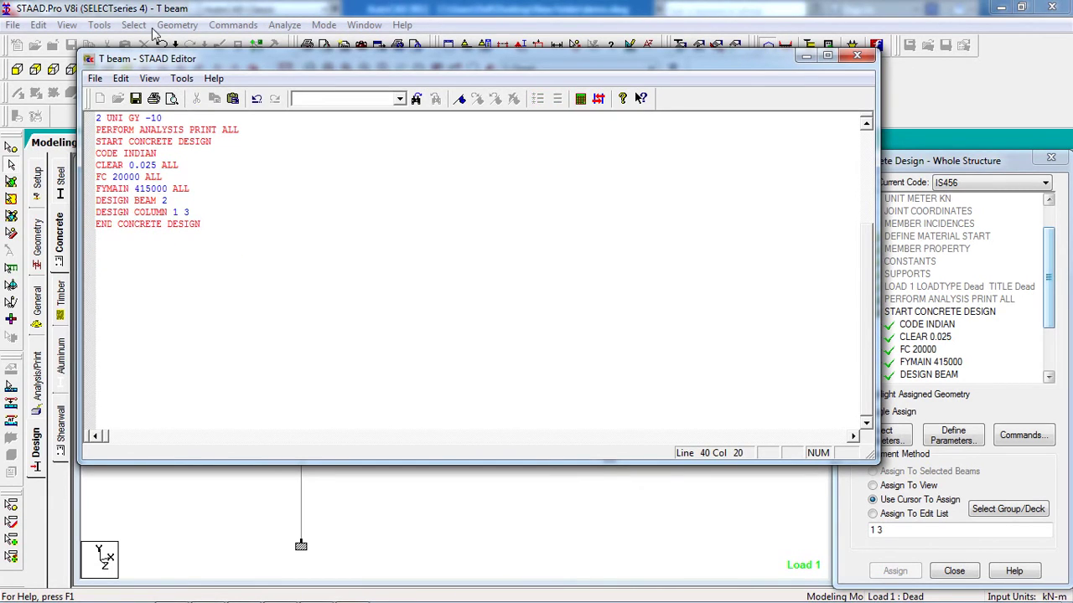
pyautogui.click(135, 98)
pyautogui.click(857, 56)
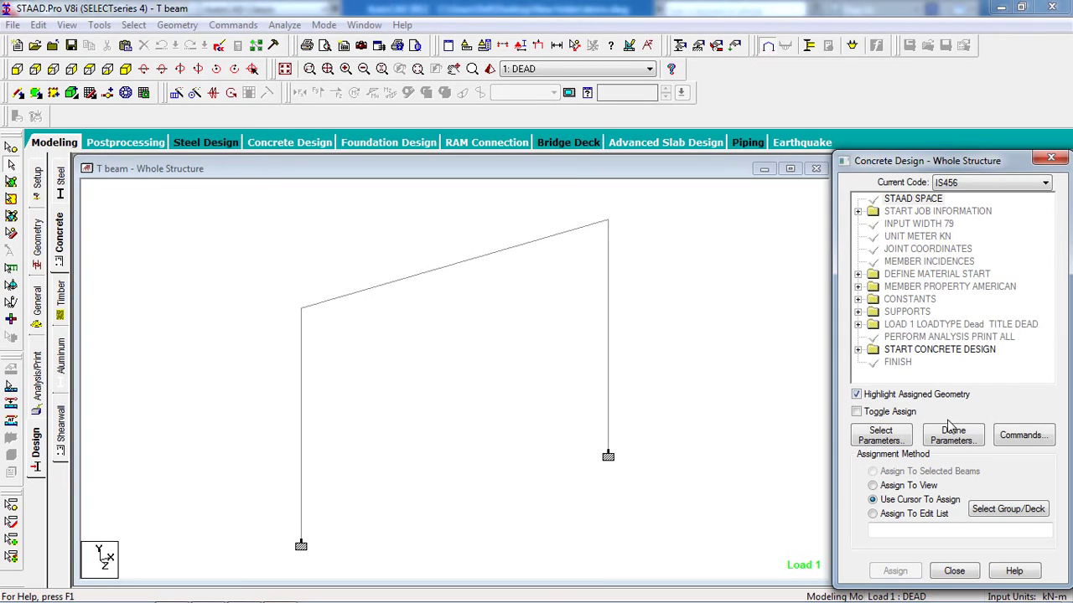
# Expand the concrete design block and check which members the FC, CLEAR, DESIGN BEAM and DESIGN COLUMN entries are assigned to
pyautogui.click(857, 350)
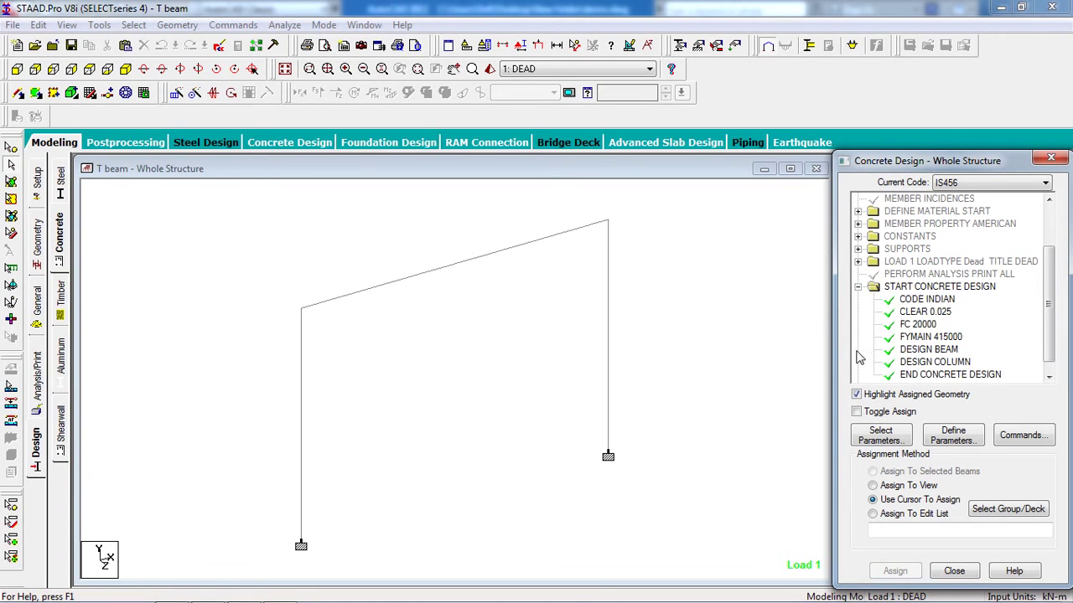
pyautogui.click(937, 311)
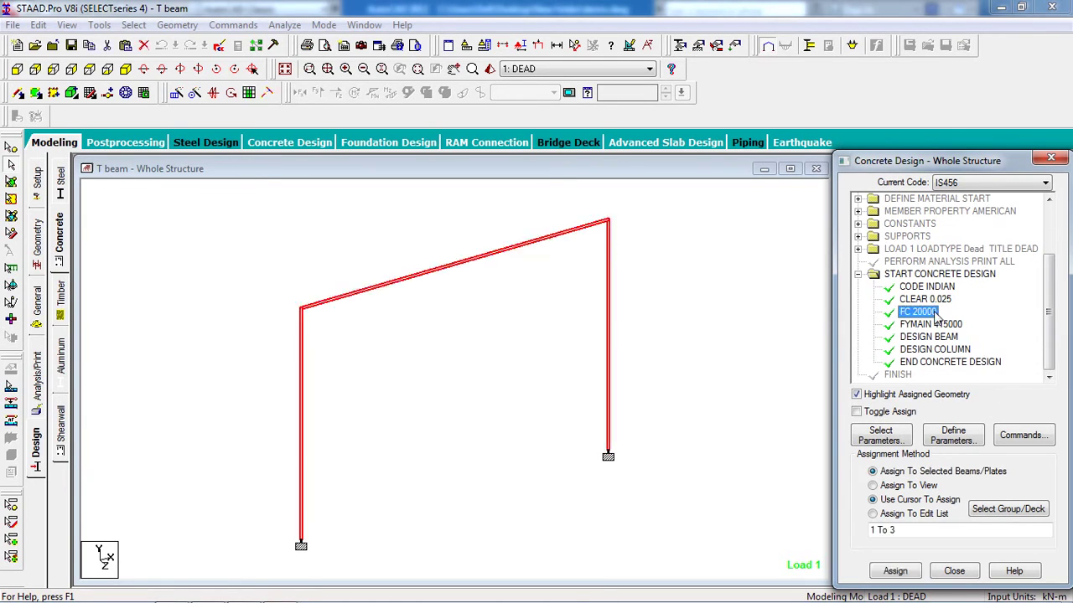
pyautogui.click(934, 299)
pyautogui.click(944, 338)
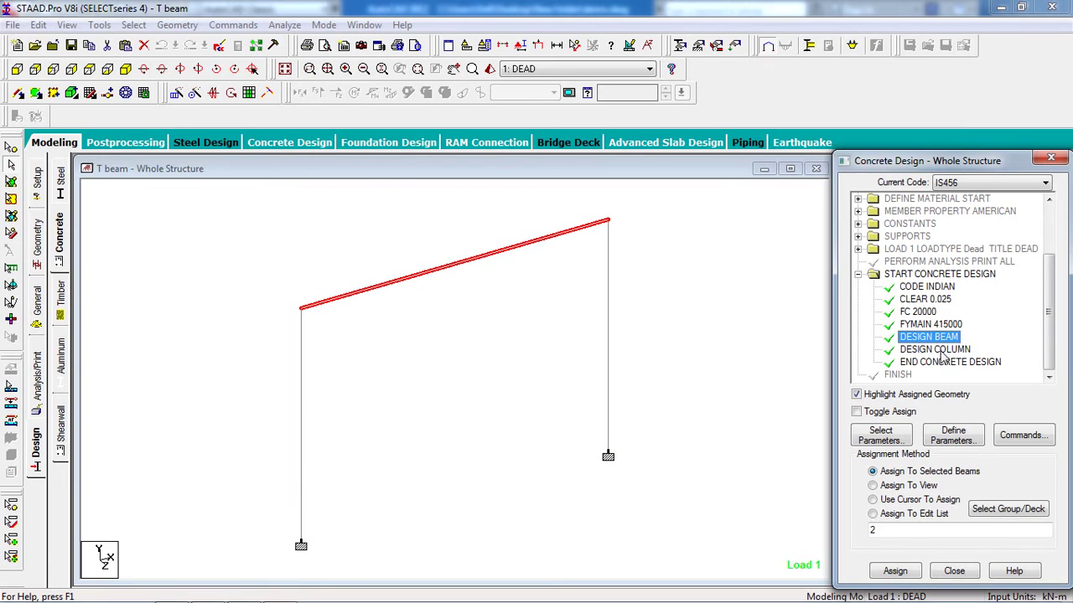
pyautogui.click(941, 351)
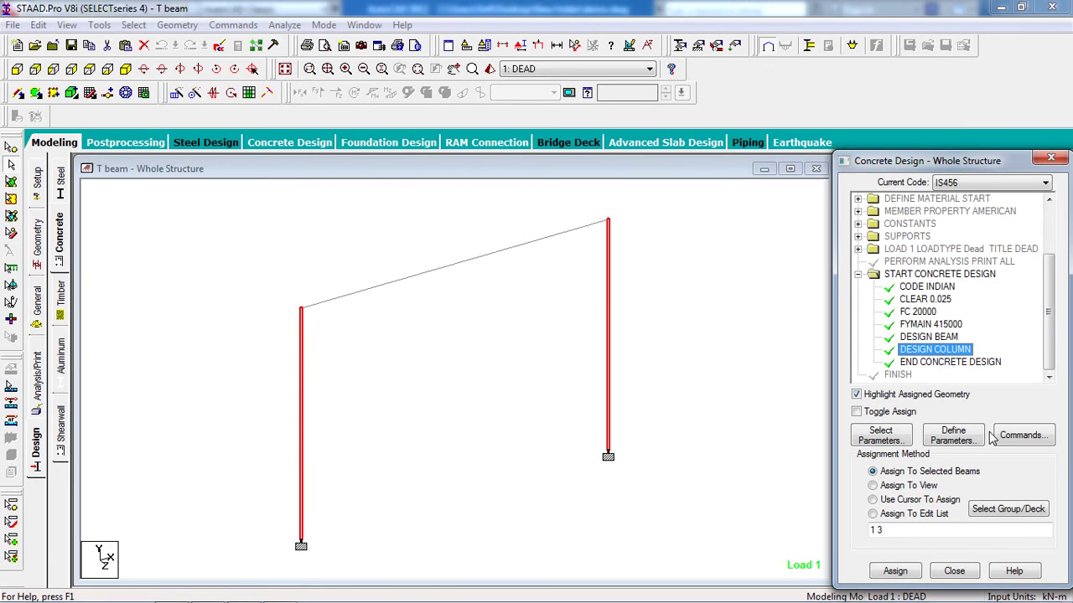
pyautogui.click(335, 216)
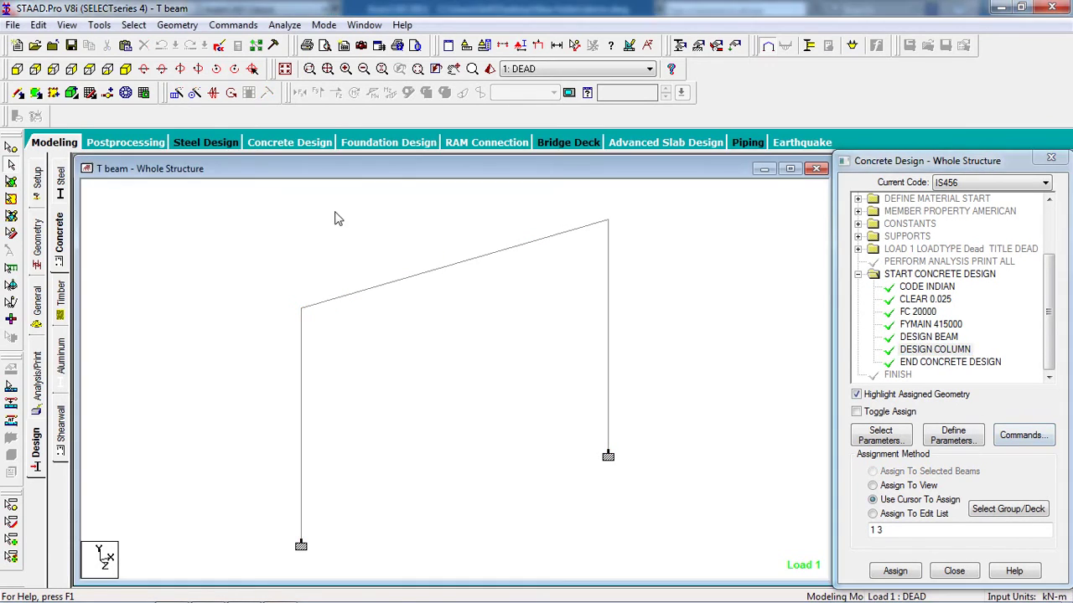
# Add a Perform Analysis command without a print option after the END CONCRETE DESIGN entry
pyautogui.click(243, 28)
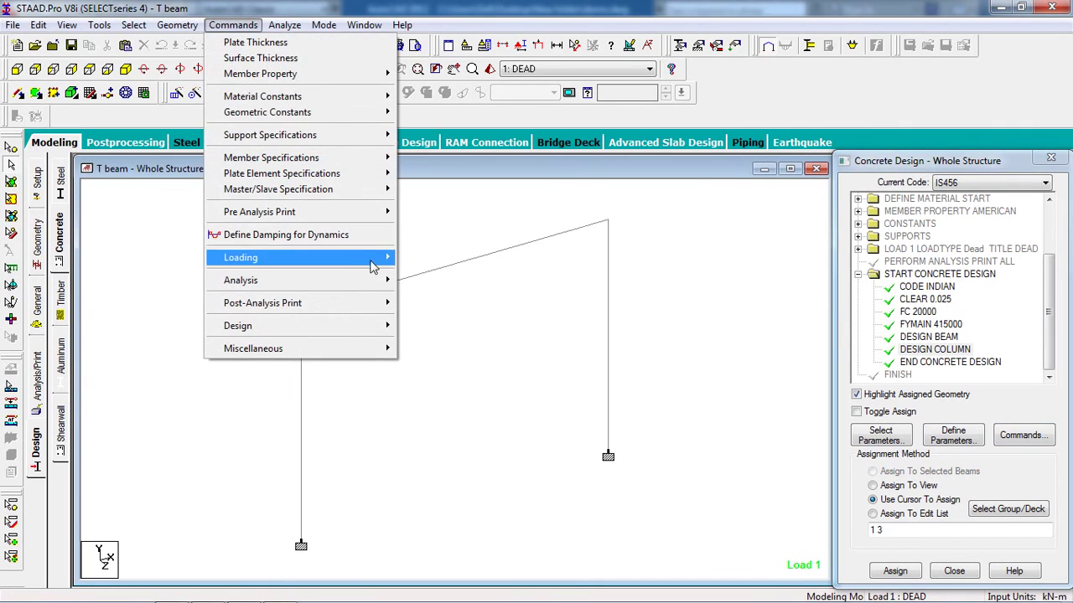
pyautogui.moveTo(378, 283)
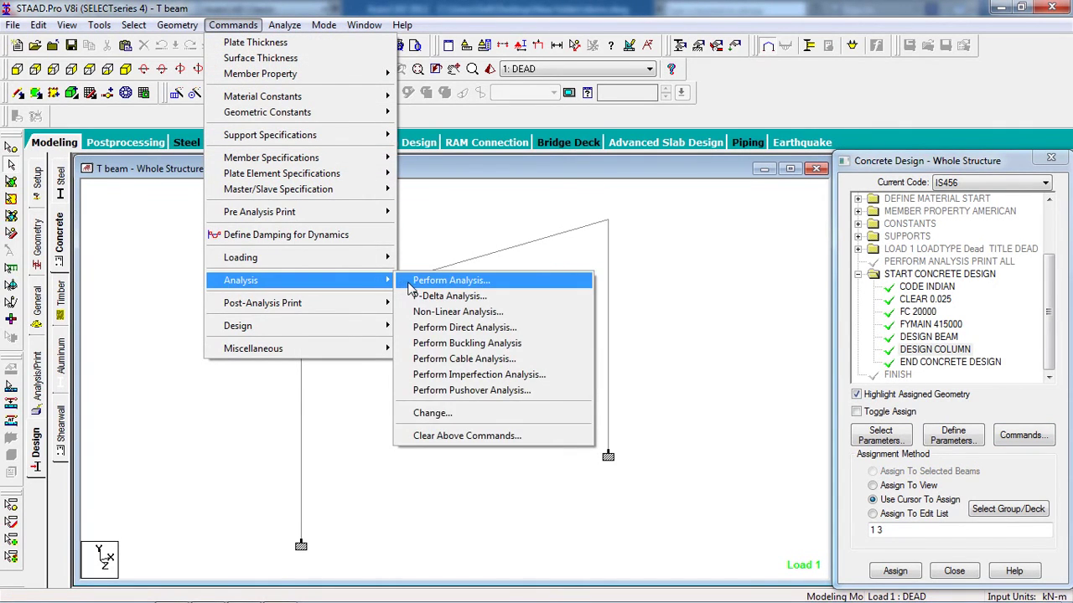
pyautogui.click(413, 285)
pyautogui.click(476, 401)
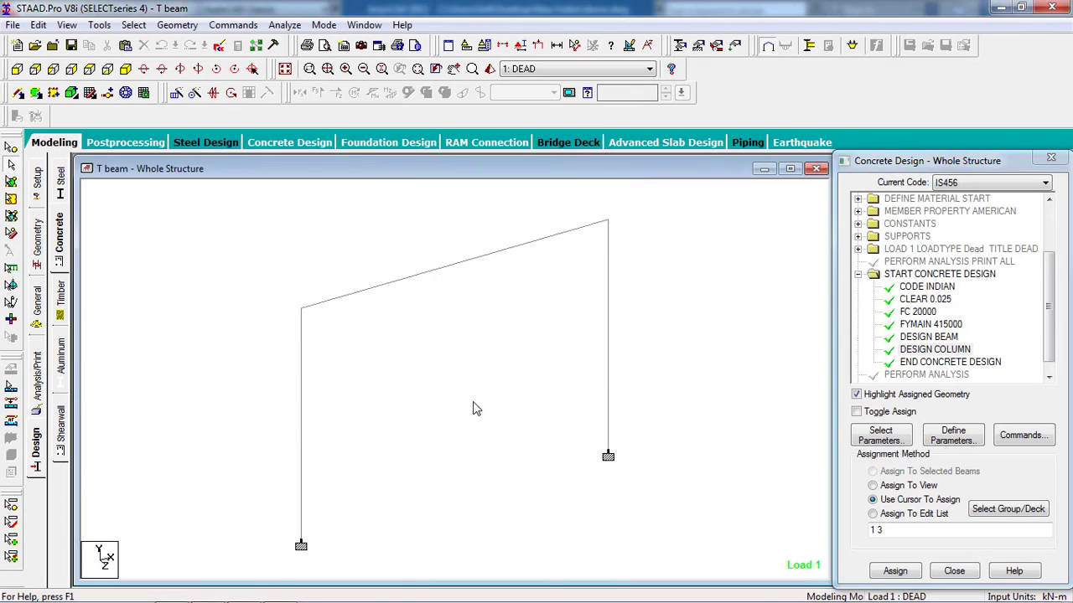
# Save the modified structure, run the analysis and design, and stay in modeling mode when it finishes
pyautogui.click(284, 25)
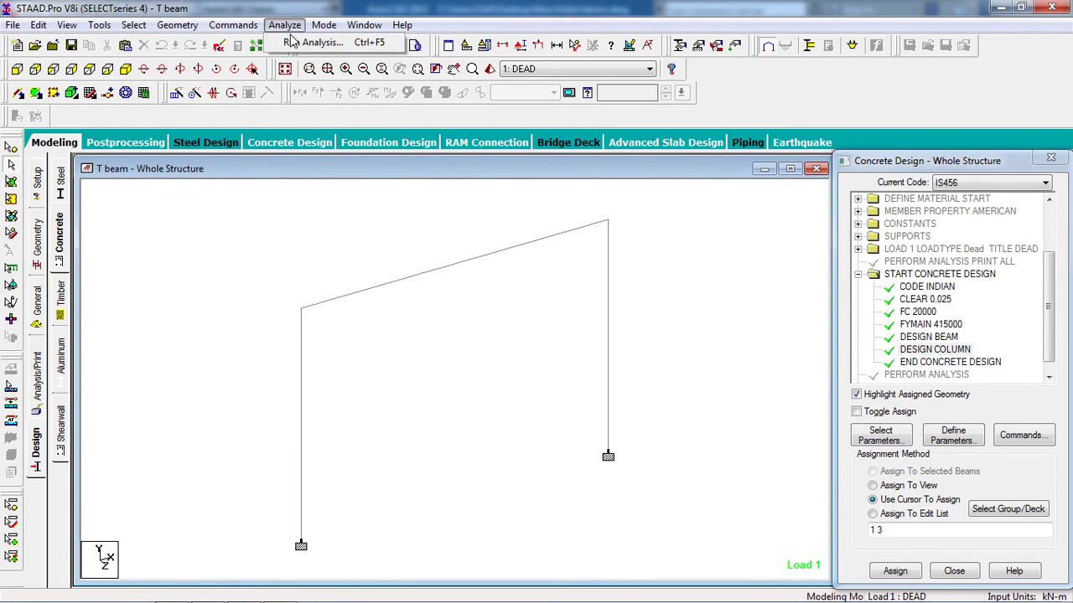
pyautogui.click(295, 40)
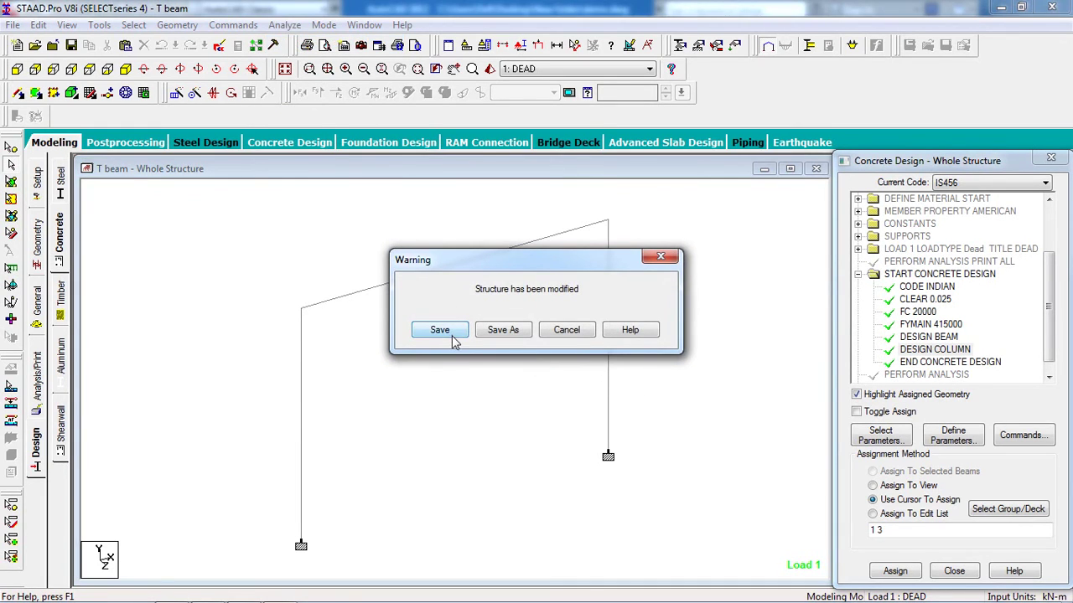
pyautogui.click(450, 334)
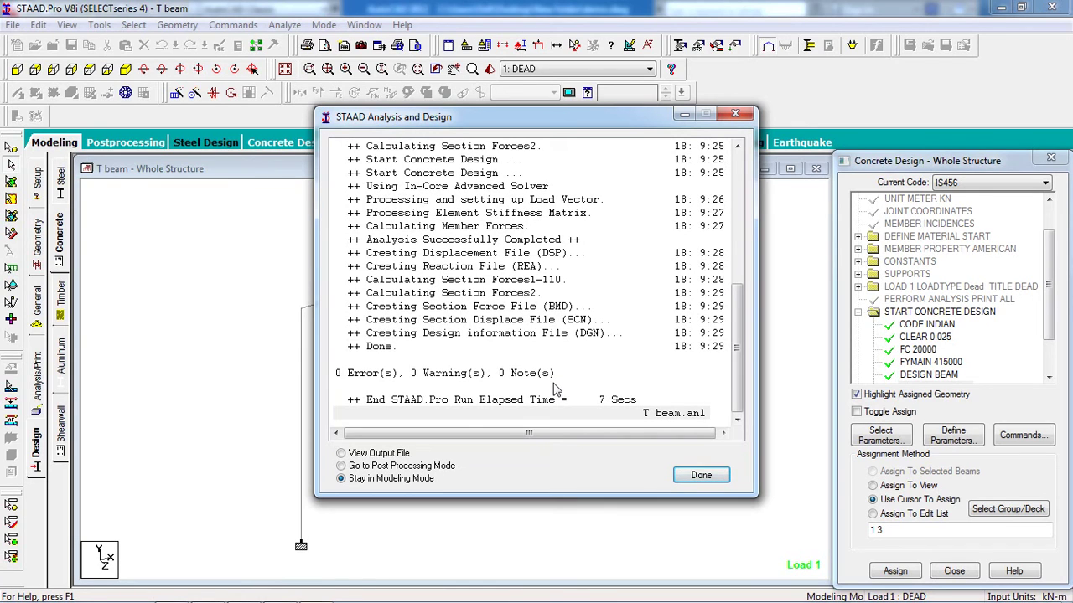
pyautogui.click(699, 476)
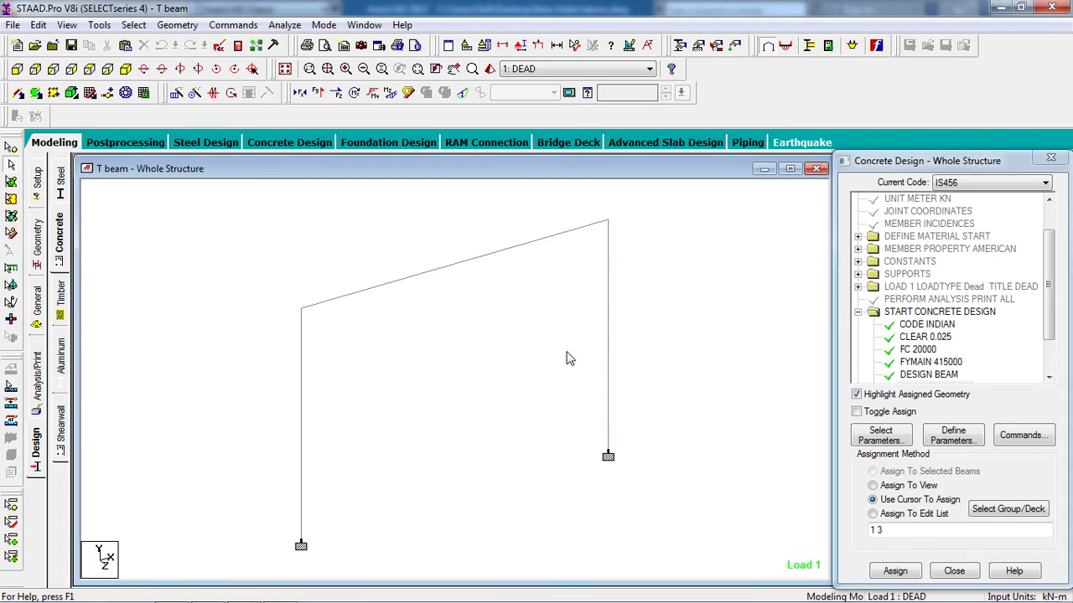
# Review the sloping T beam's concrete design, shear bending and deflection results, then close its properties
pyautogui.click(508, 250)
pyautogui.doubleClick(508, 254)
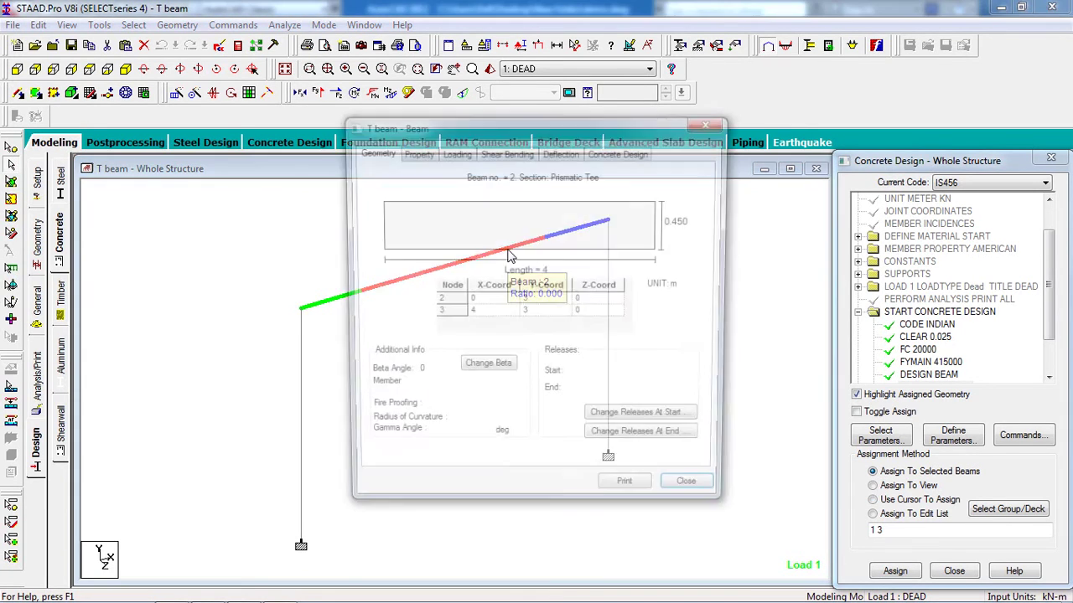
pyautogui.click(620, 151)
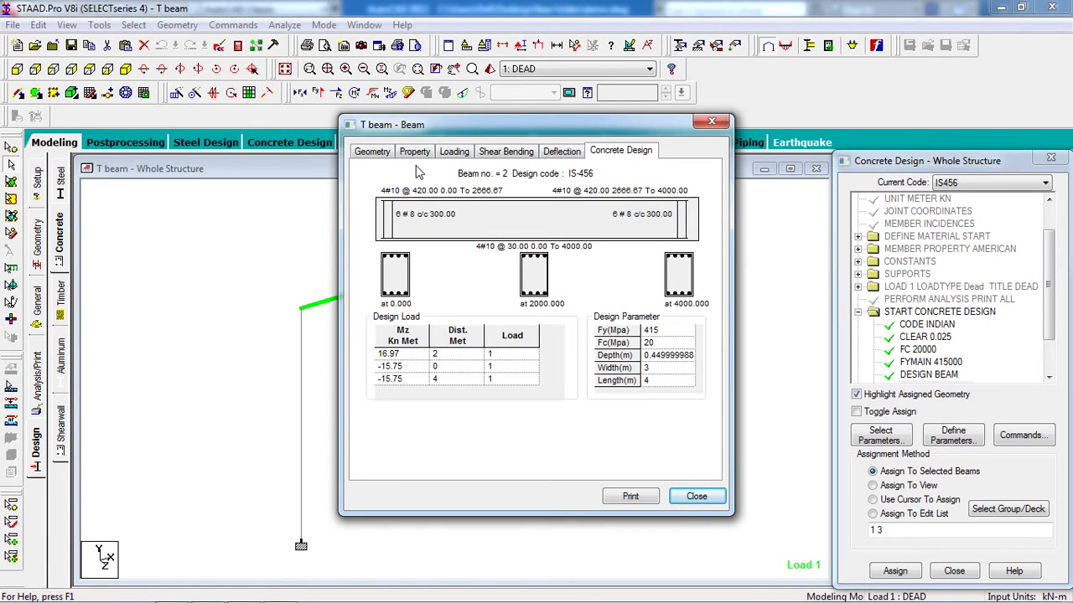
pyautogui.click(454, 152)
pyautogui.click(505, 158)
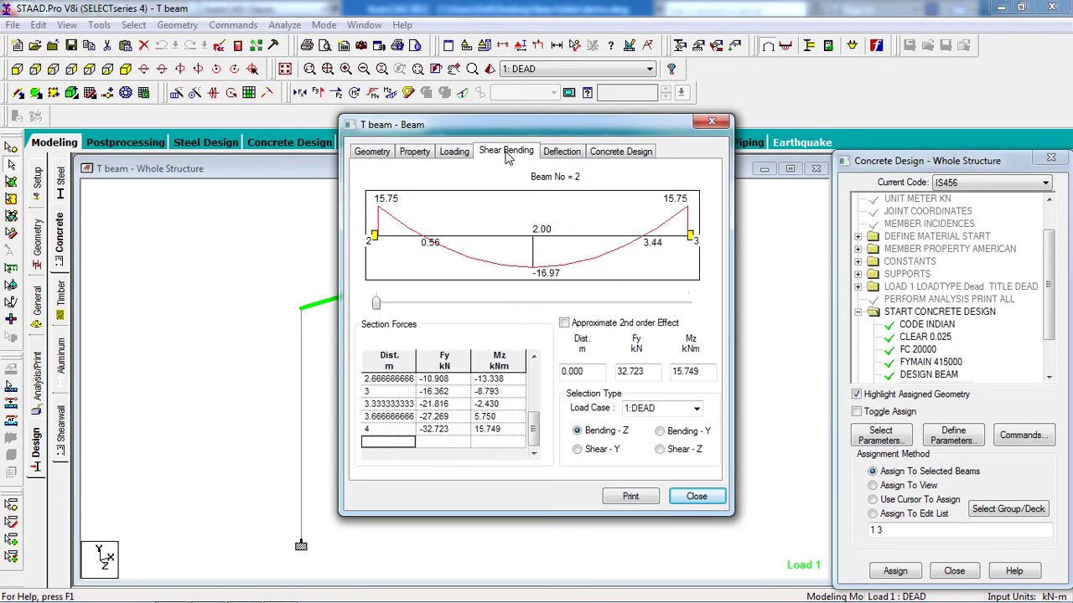
pyautogui.click(574, 161)
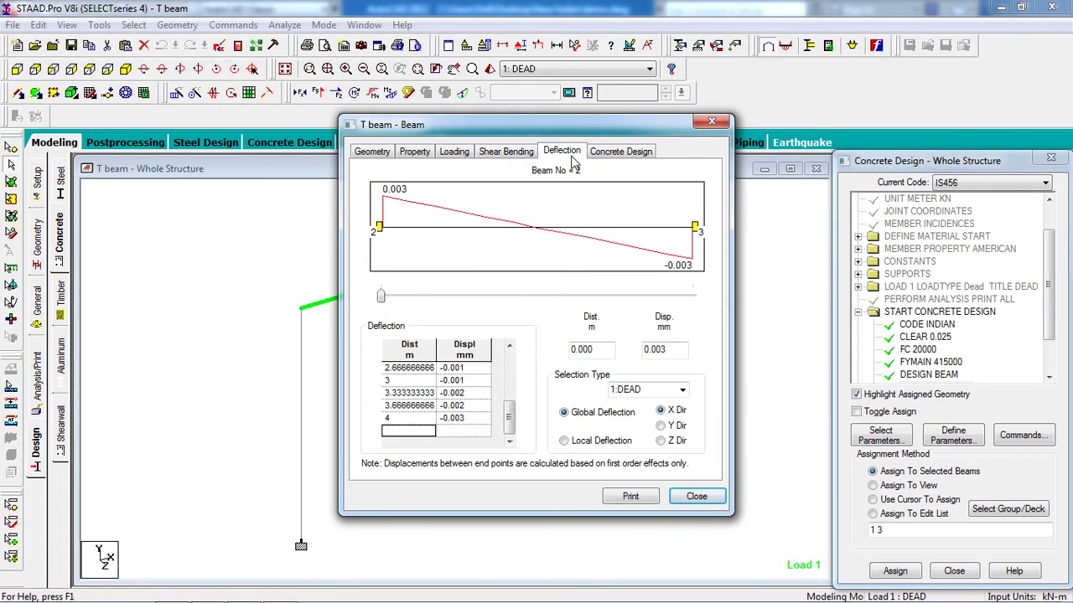
pyautogui.click(712, 122)
pyautogui.click(671, 247)
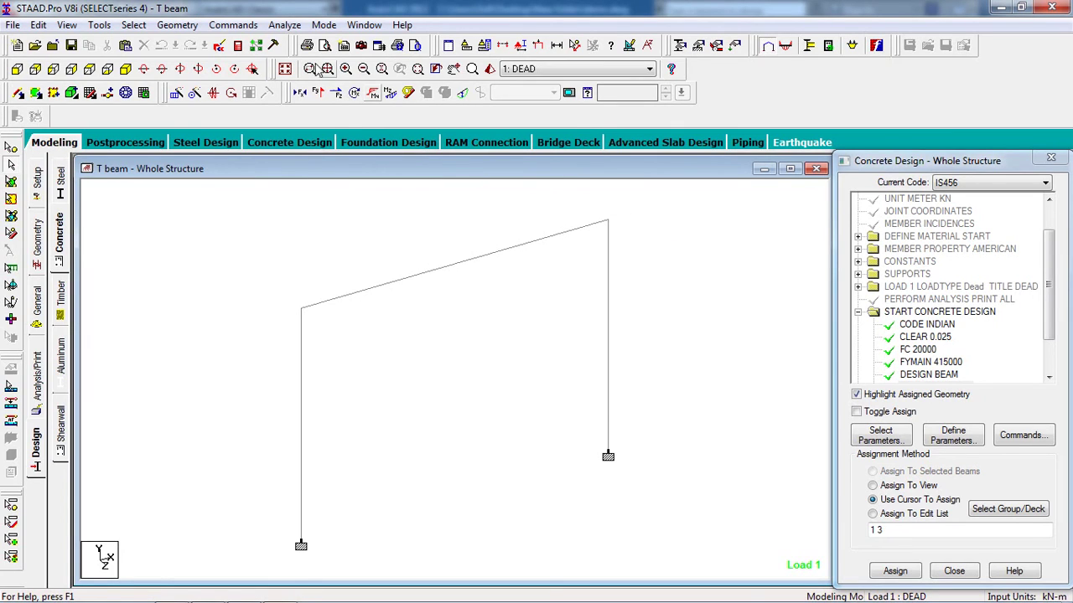
pyautogui.click(301, 26)
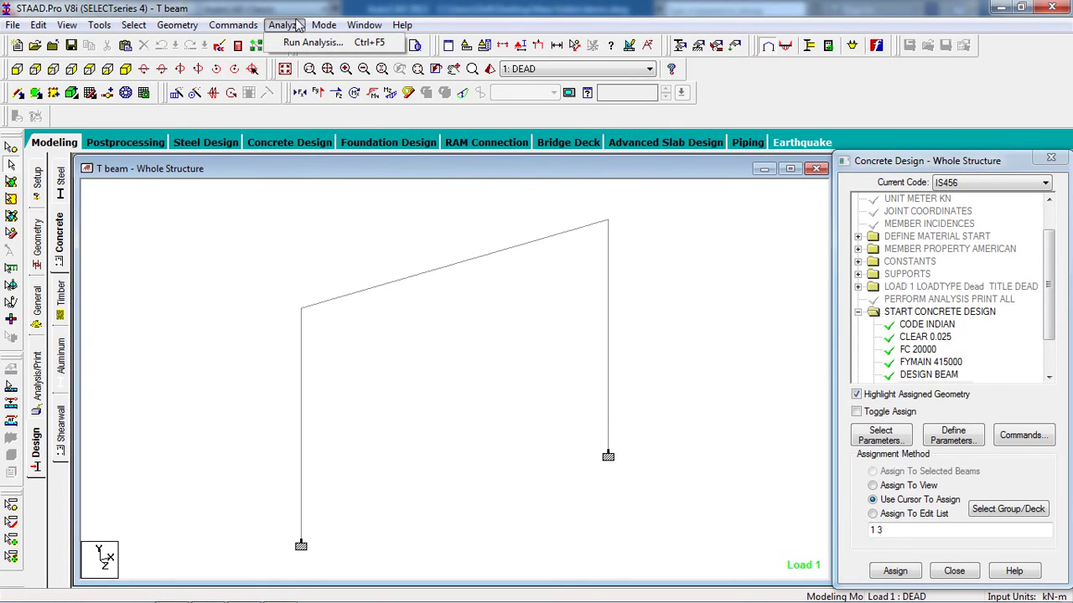
pyautogui.click(295, 7)
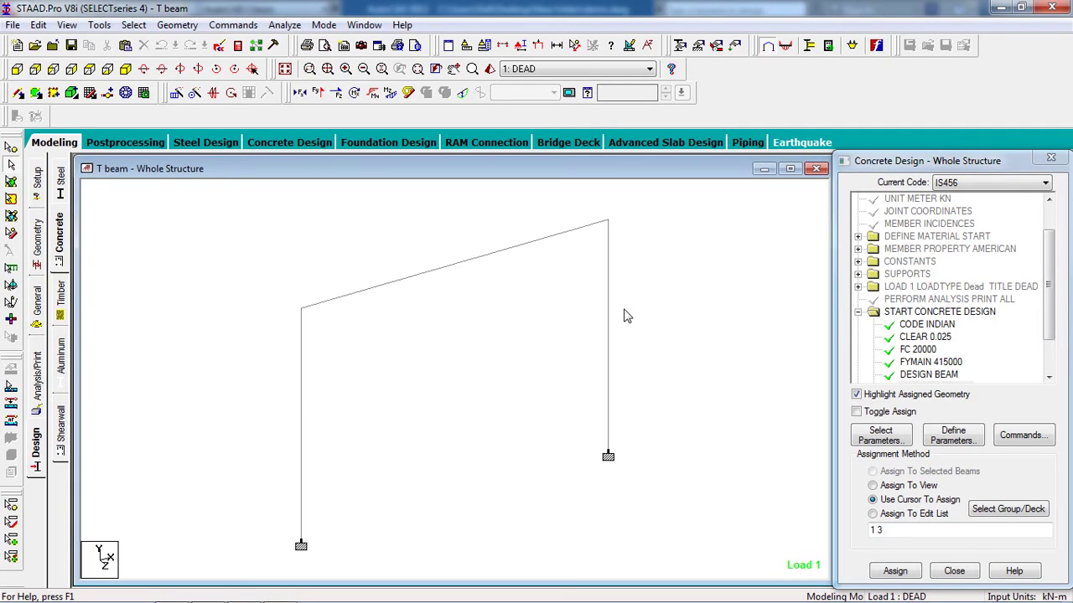
# Review the model's full input commands in the STAAD Editor, from joint coordinates to FINISH, and close the editor
pyautogui.click(222, 51)
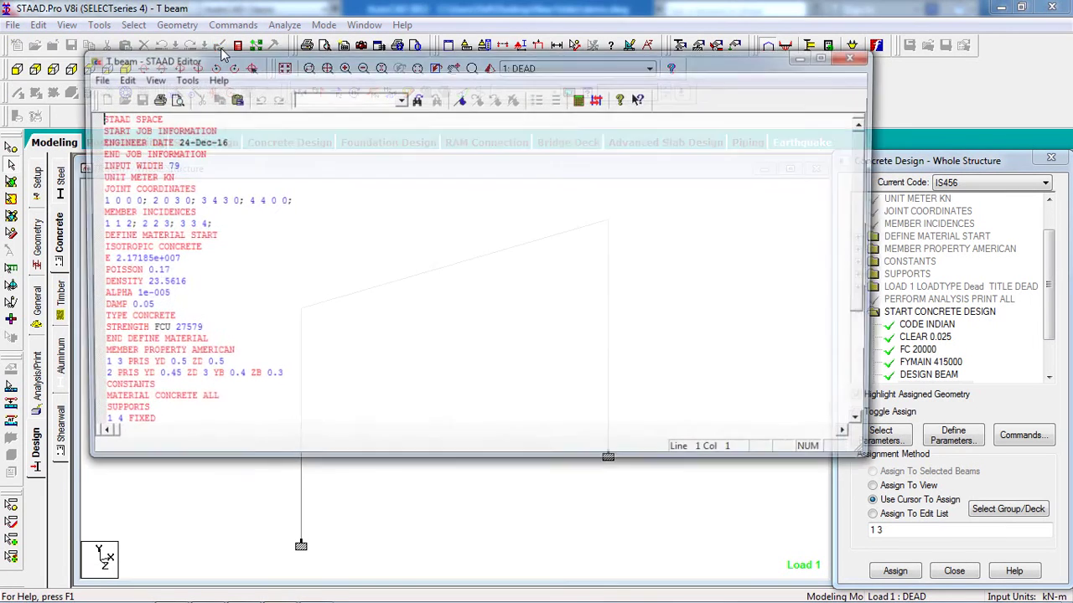
pyautogui.scroll(-12, 267, 314)
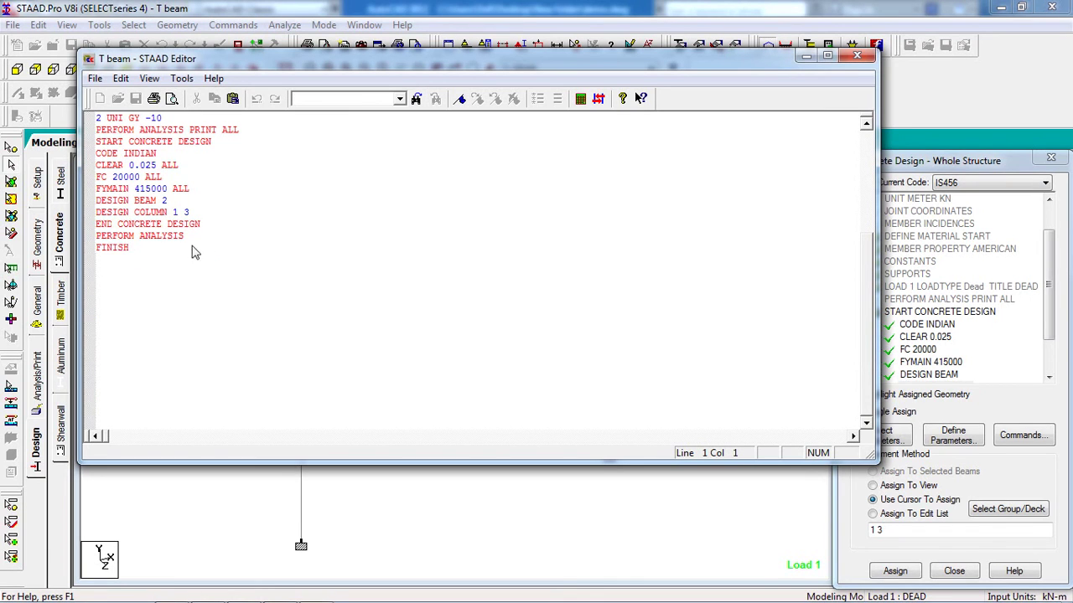
pyautogui.scroll(7, 184, 252)
pyautogui.scroll(3, 185, 253)
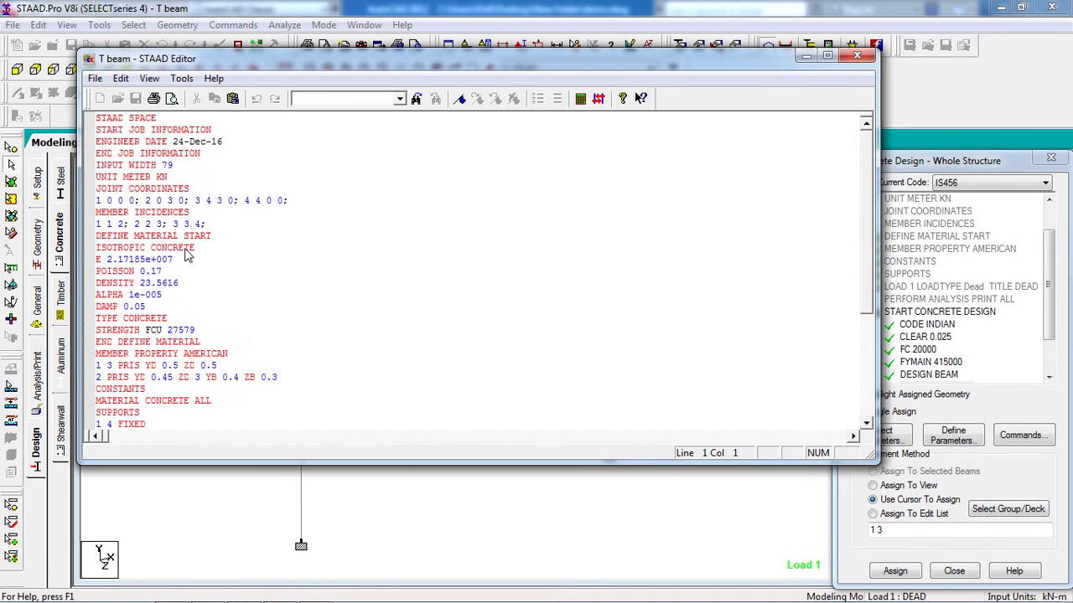
pyautogui.scroll(-3, 185, 254)
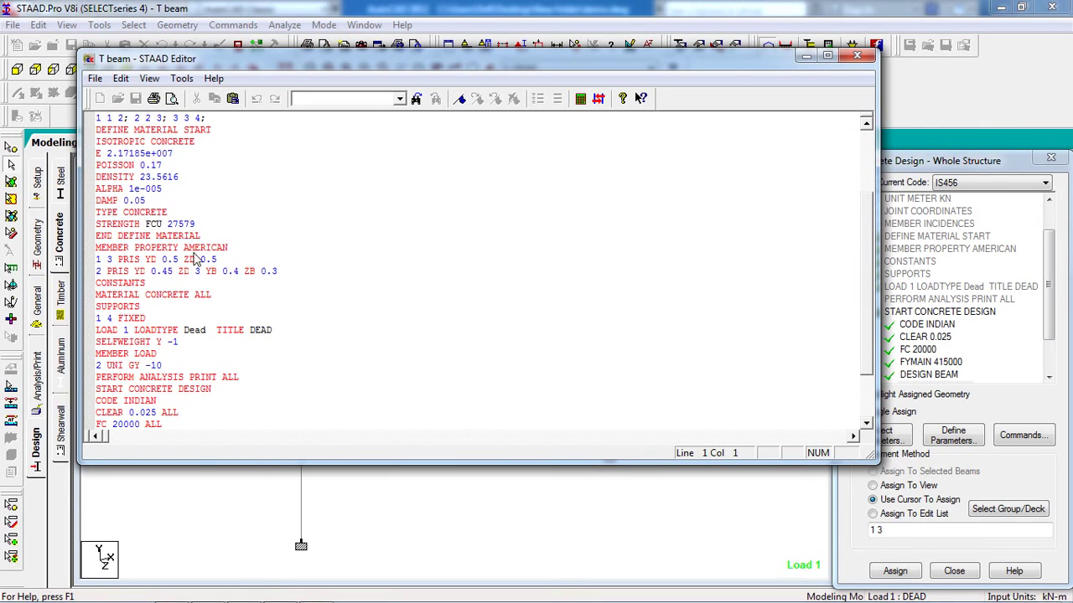
pyautogui.scroll(-1, 207, 303)
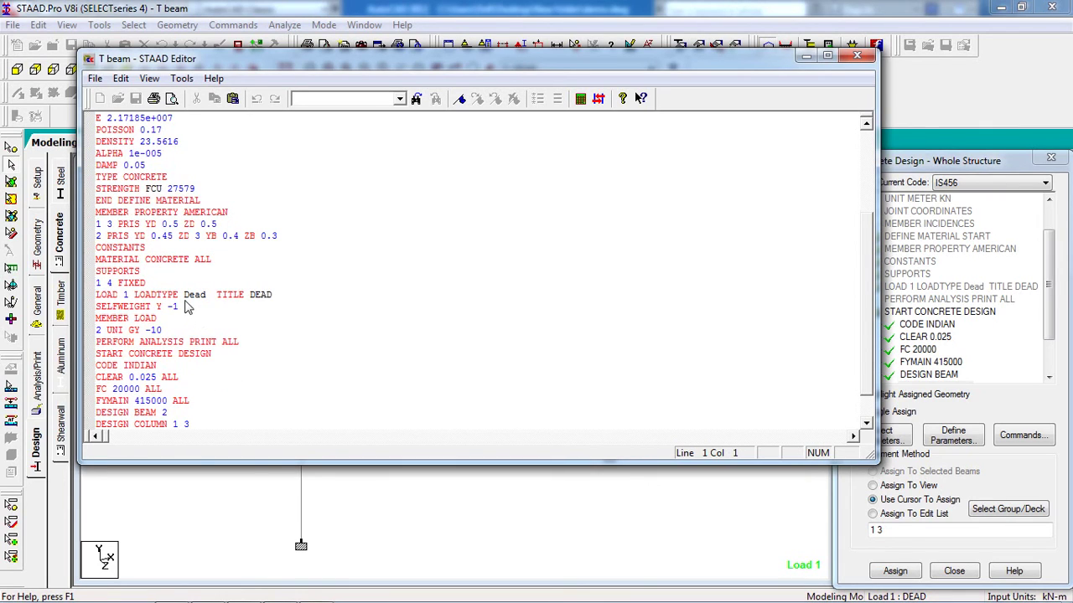
pyautogui.click(184, 309)
pyautogui.press('Down')
pyautogui.scroll(-3, 191, 401)
pyautogui.scroll(5, 193, 405)
pyautogui.scroll(3, 193, 406)
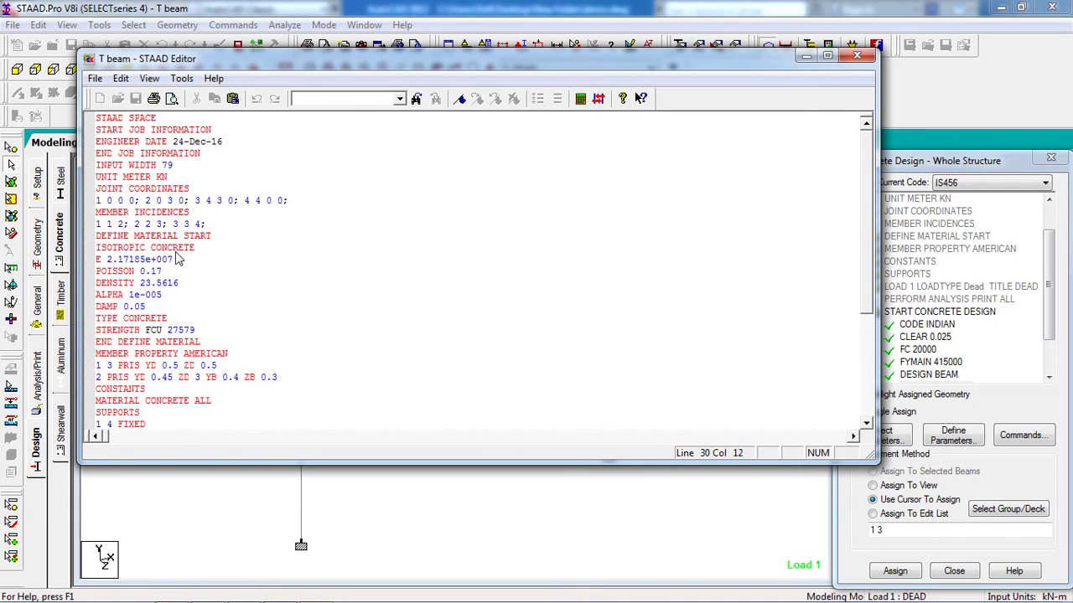
pyautogui.click(856, 56)
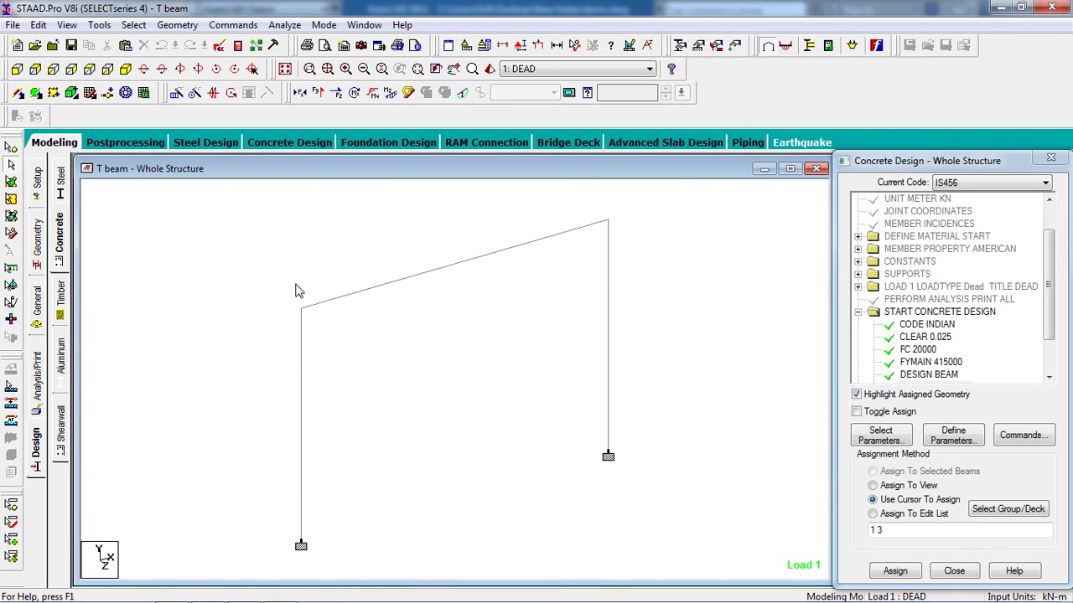
# Examine the concrete design results of column member 1 and close its properties
pyautogui.doubleClick(300, 352)
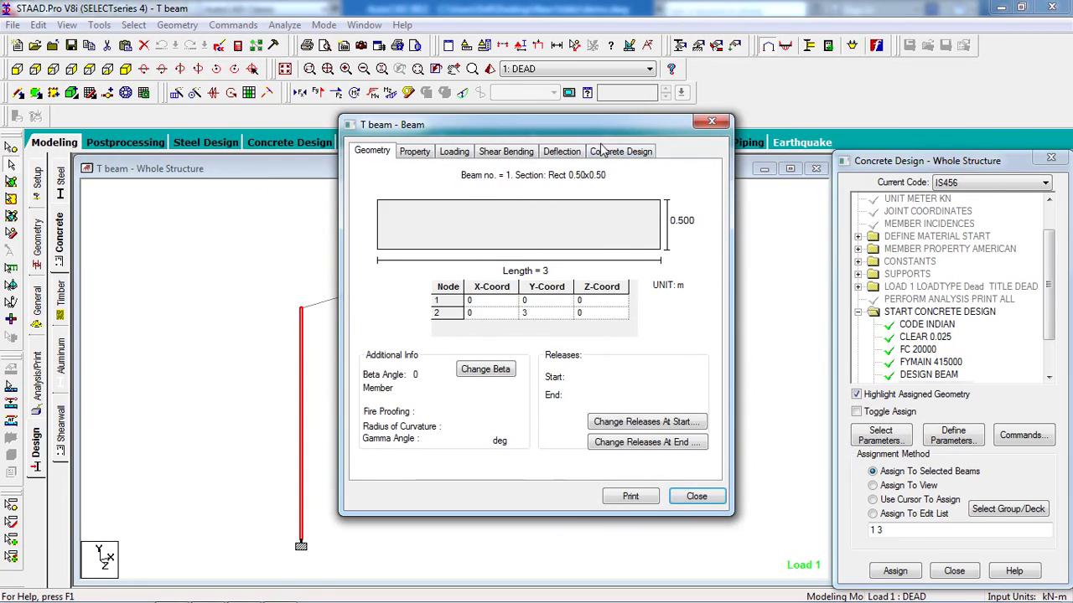
pyautogui.click(604, 152)
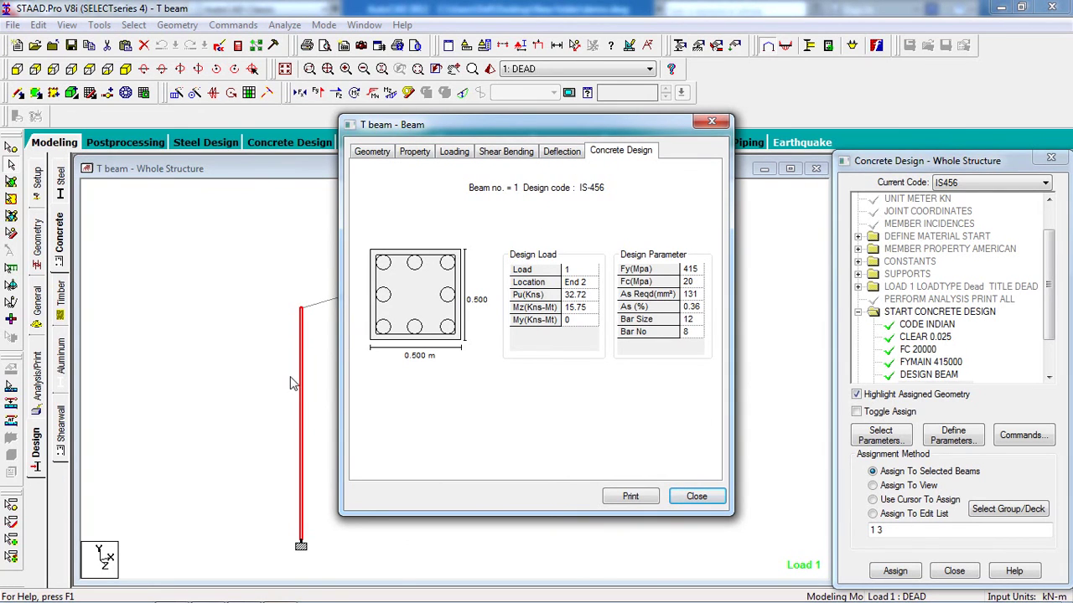
pyautogui.click(690, 495)
# Switch to postprocessing with the DEAD load case selected and display the support reactions
pyautogui.click(134, 144)
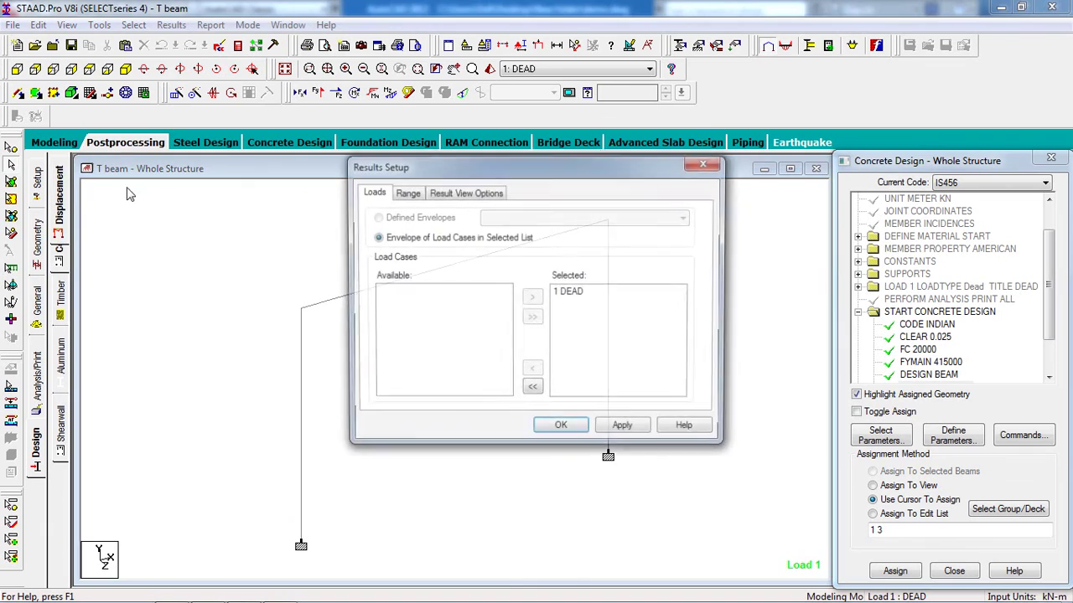
pyautogui.click(557, 427)
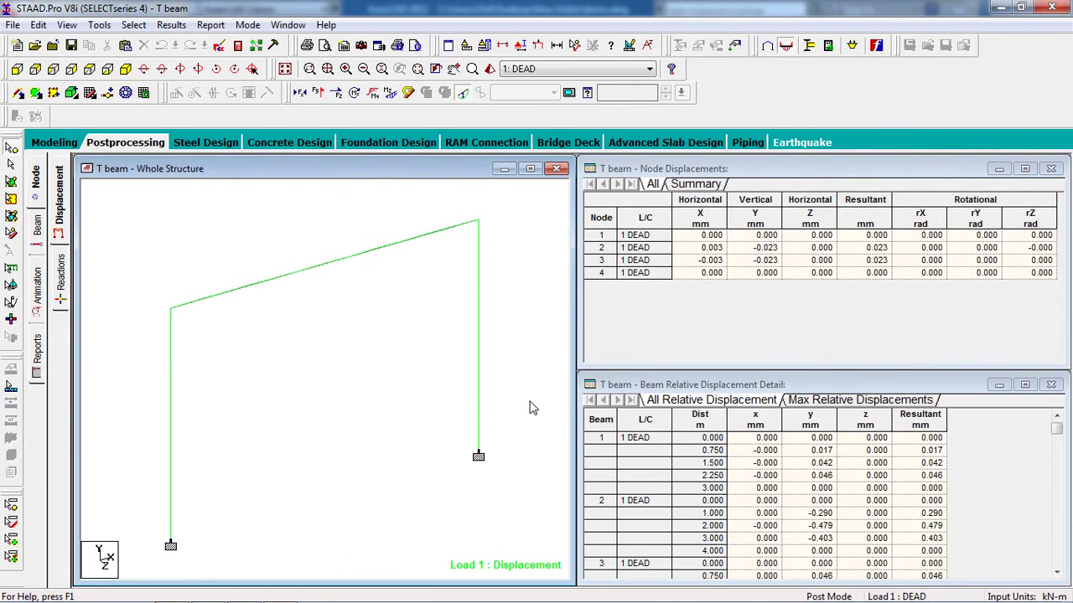
pyautogui.click(63, 293)
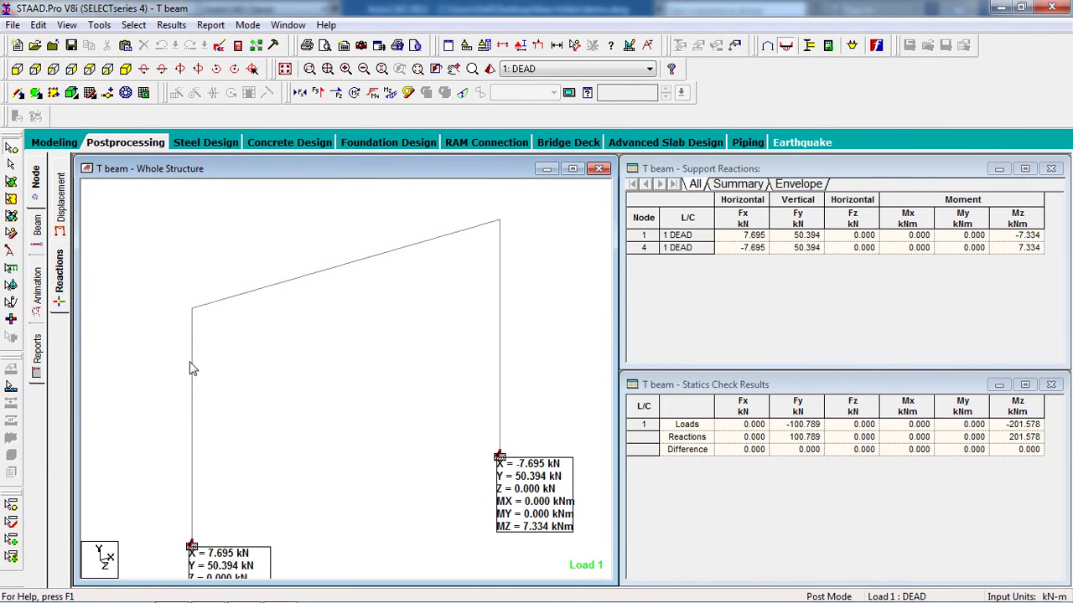
# Move the reaction labels of both supports inside the frame so their full values are readable
pyautogui.click(10, 251)
pyautogui.moveTo(238, 566); pyautogui.dragTo(254, 335)
pyautogui.moveTo(549, 512); pyautogui.dragTo(410, 491)
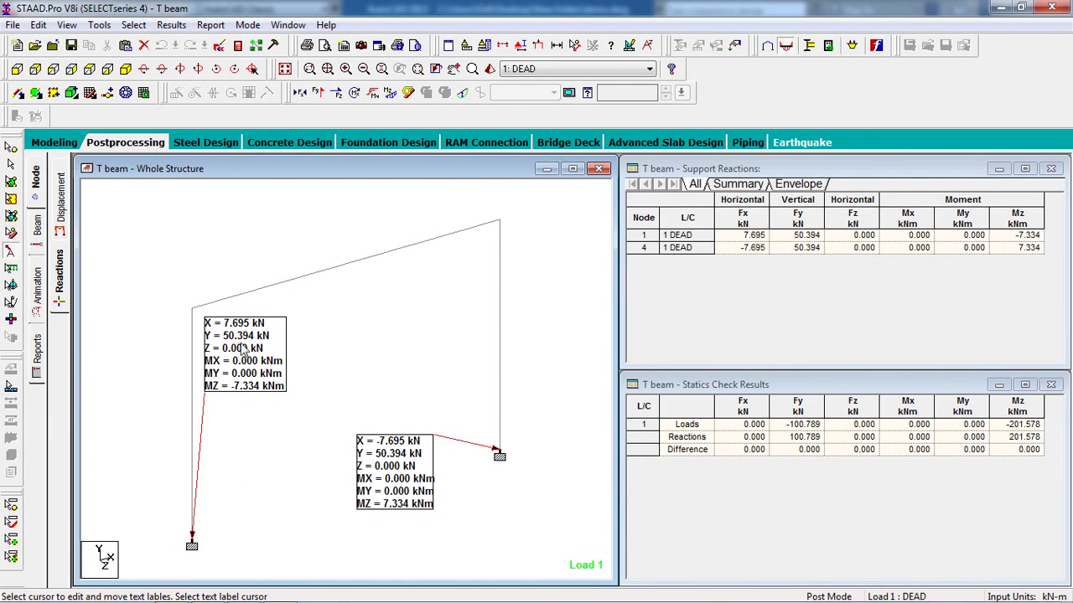
# Display the beam force results with the bending moment diagram on the frame
pyautogui.click(36, 234)
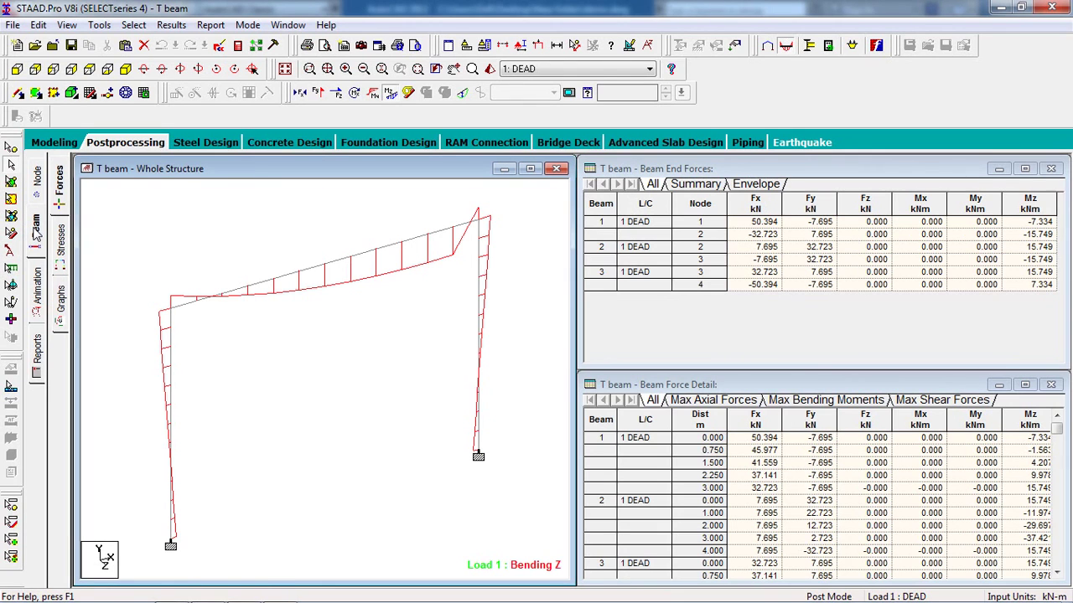